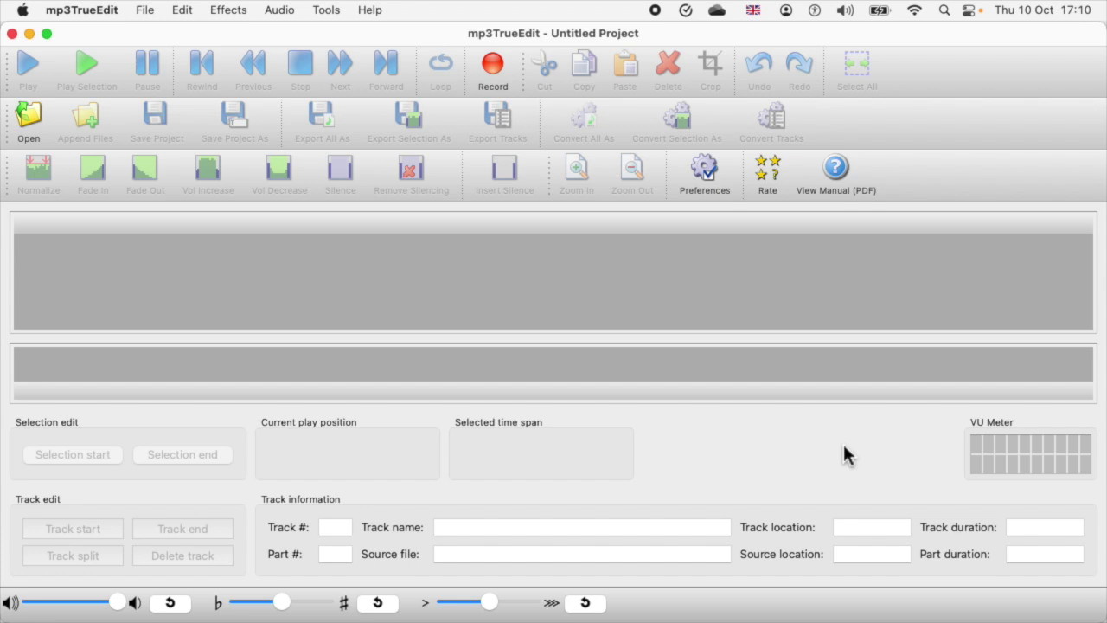
Open the audio file OneStop.m4a from the TEST folder.
{"action": "left_click", "coordinate": [144, 10]}
{"action": "left_click", "coordinate": [159, 39]}
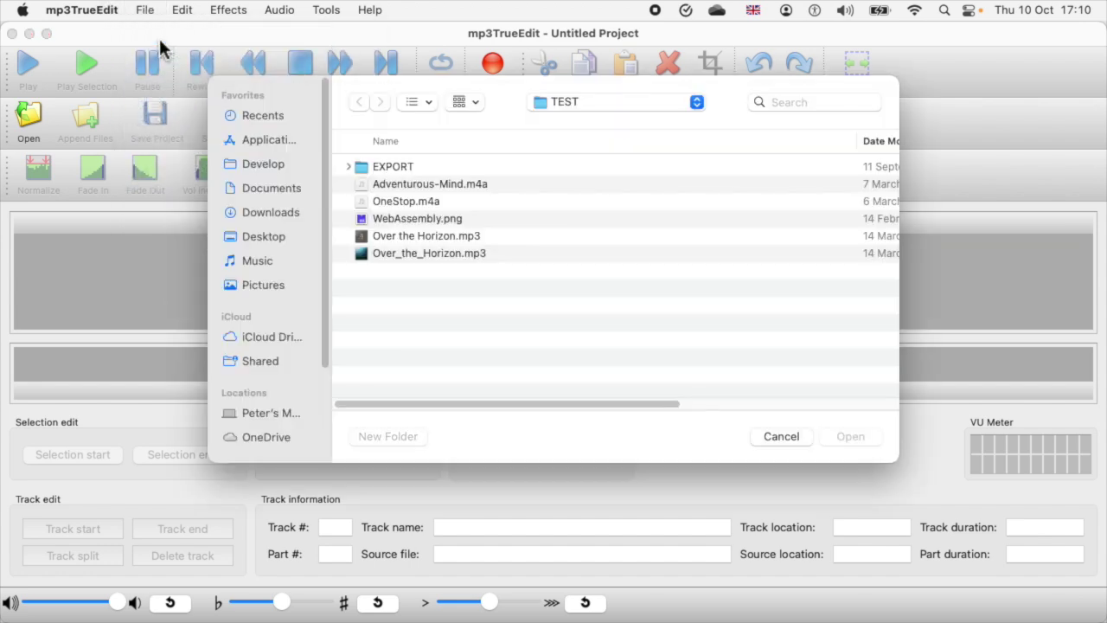
{"action": "double_click", "coordinate": [399, 200]}
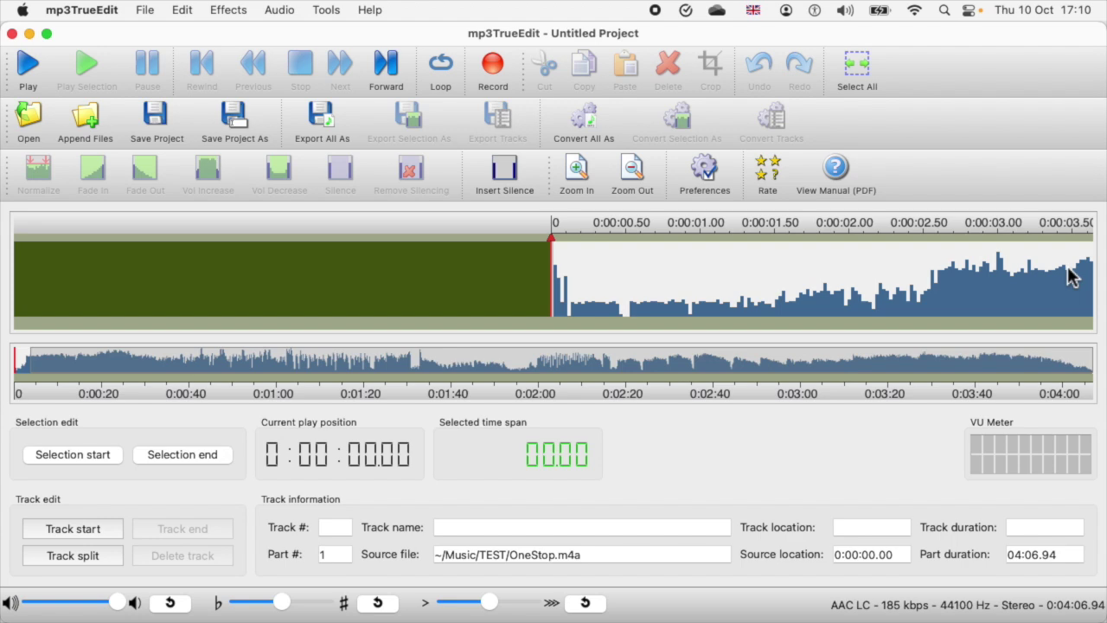
Browse the waveform by moving the play position near the start and around 0:02:50, and return it to the beginning.
{"action": "left_click_drag", "start_coordinate": [981, 238], "coordinate": [811, 222]}
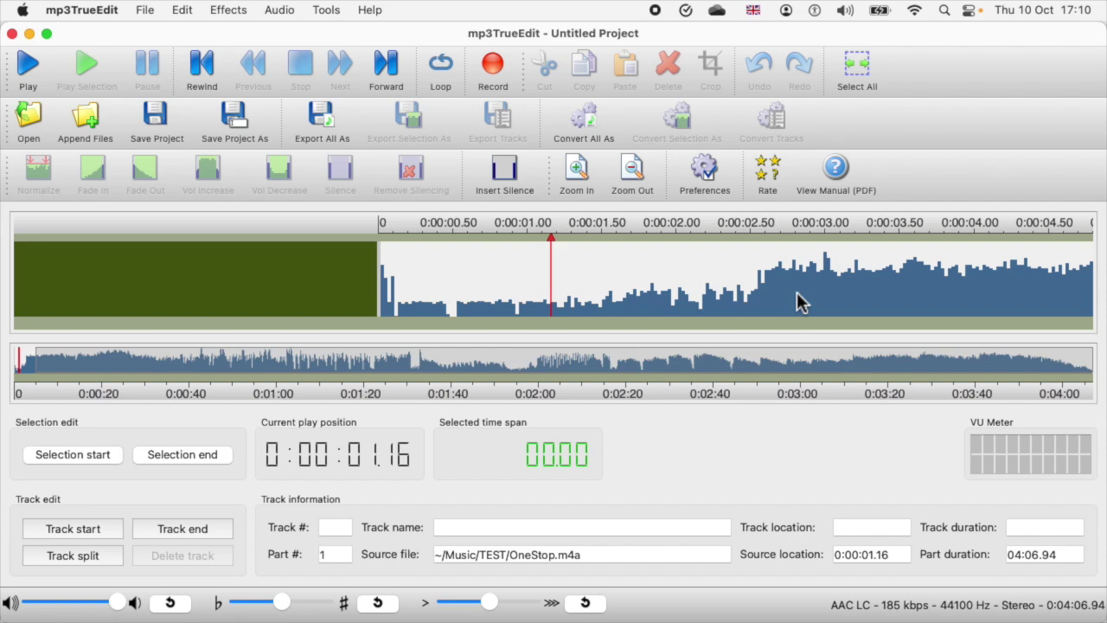
{"action": "left_click_drag", "start_coordinate": [850, 229], "coordinate": [709, 232]}
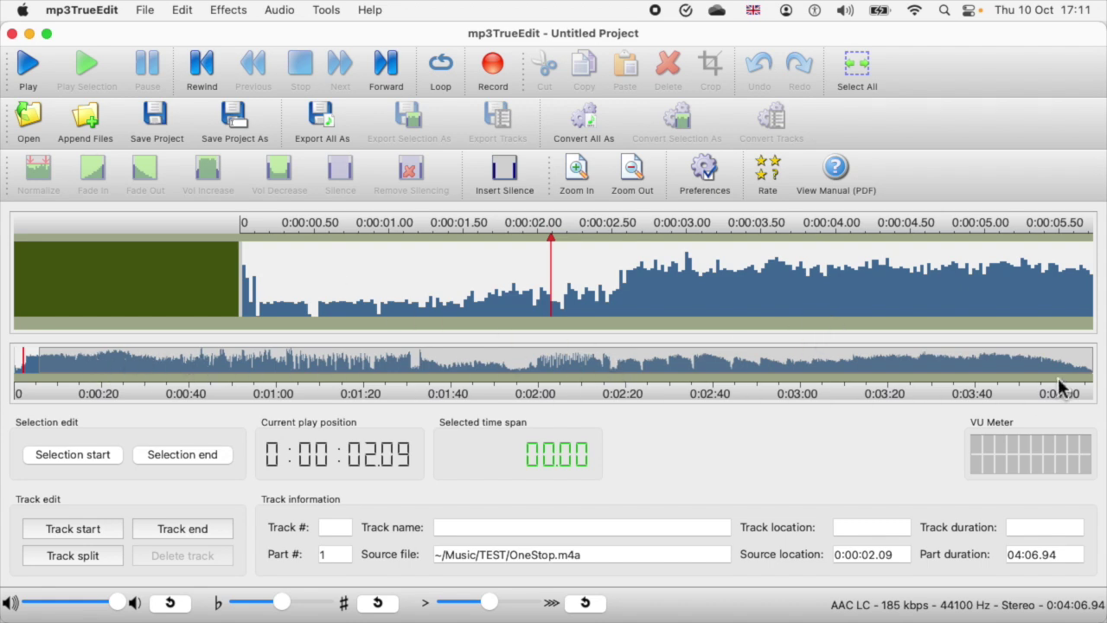
{"action": "left_click", "coordinate": [713, 370]}
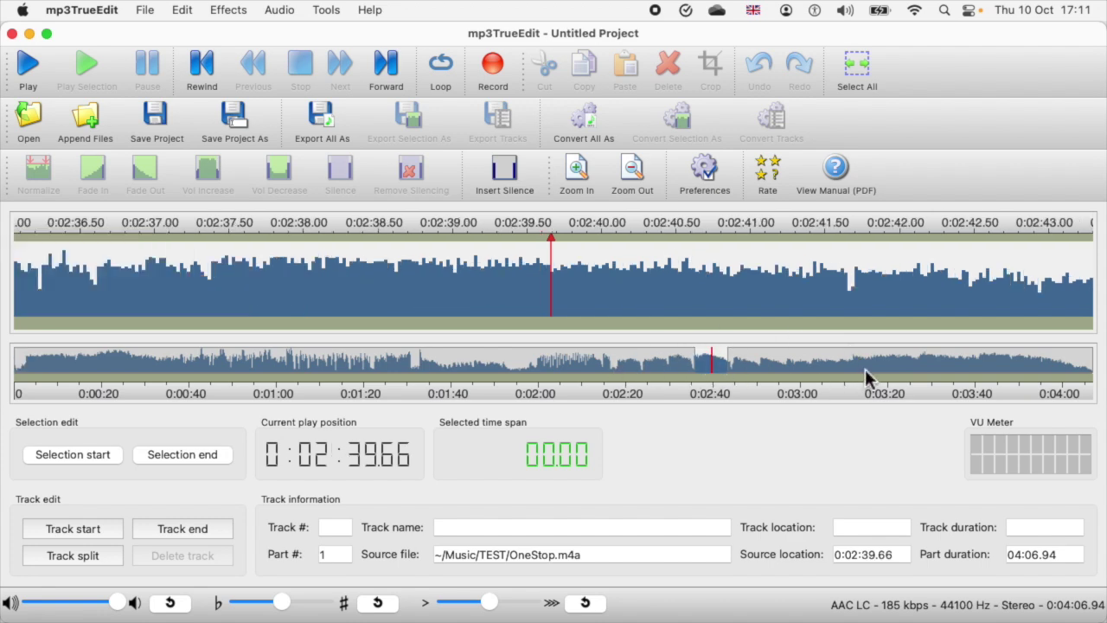
{"action": "left_click", "coordinate": [761, 366]}
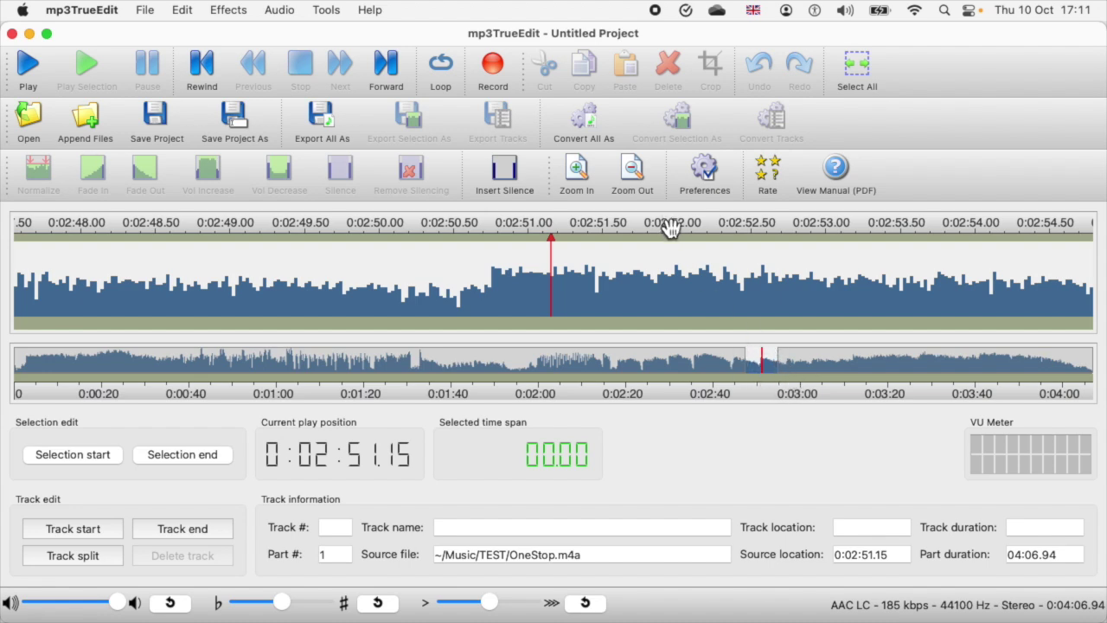
{"action": "left_click_drag", "start_coordinate": [671, 233], "coordinate": [912, 227]}
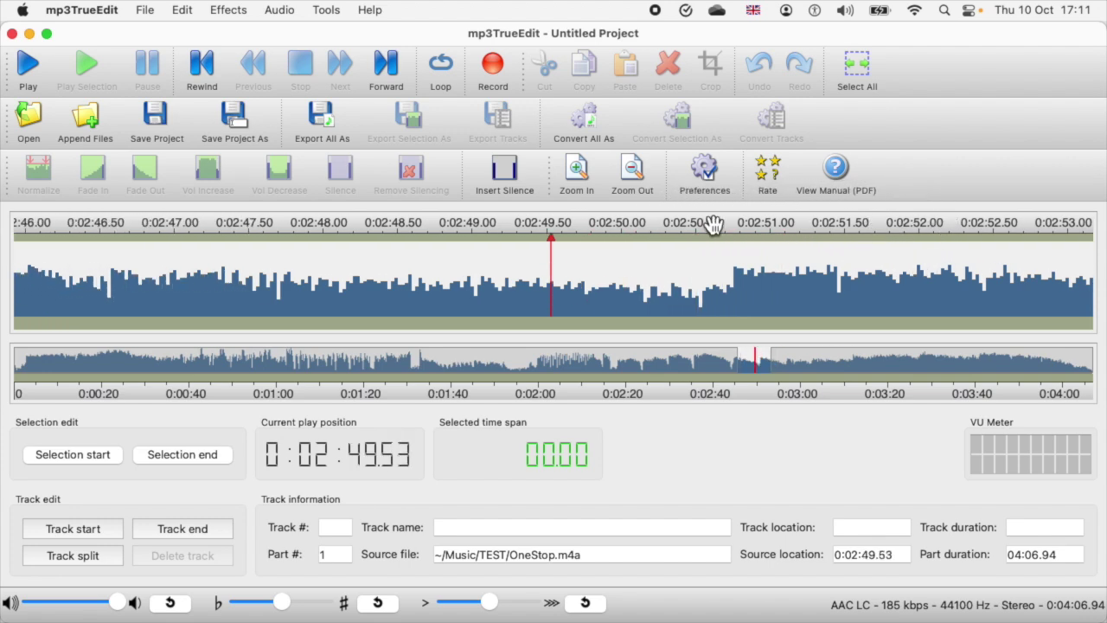
{"action": "left_click_drag", "start_coordinate": [333, 235], "coordinate": [609, 246]}
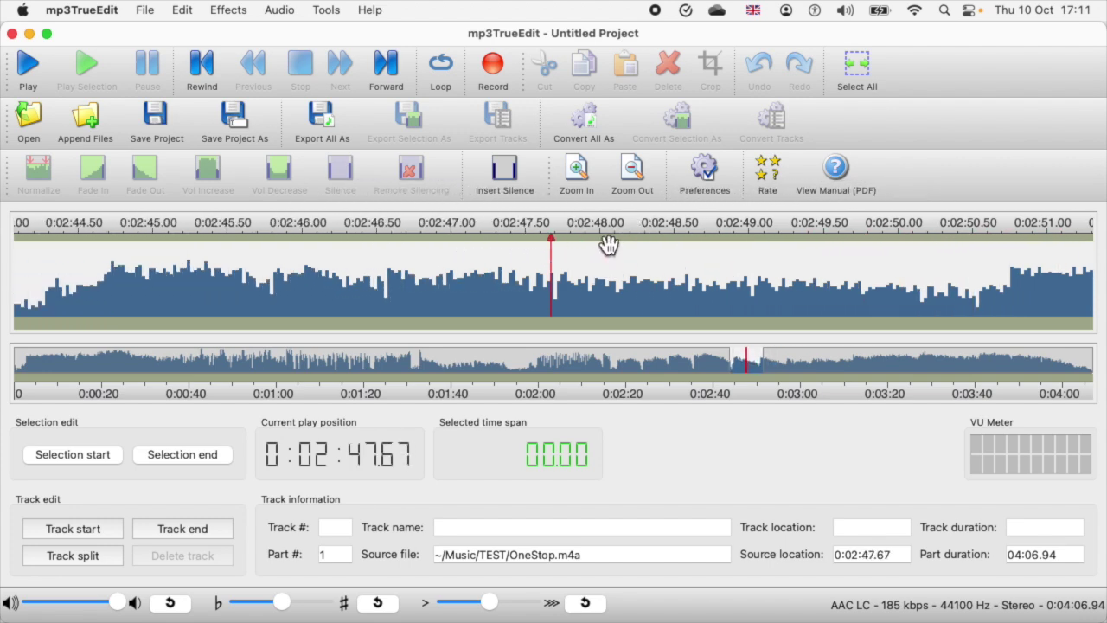
{"action": "key", "text": "Home"}
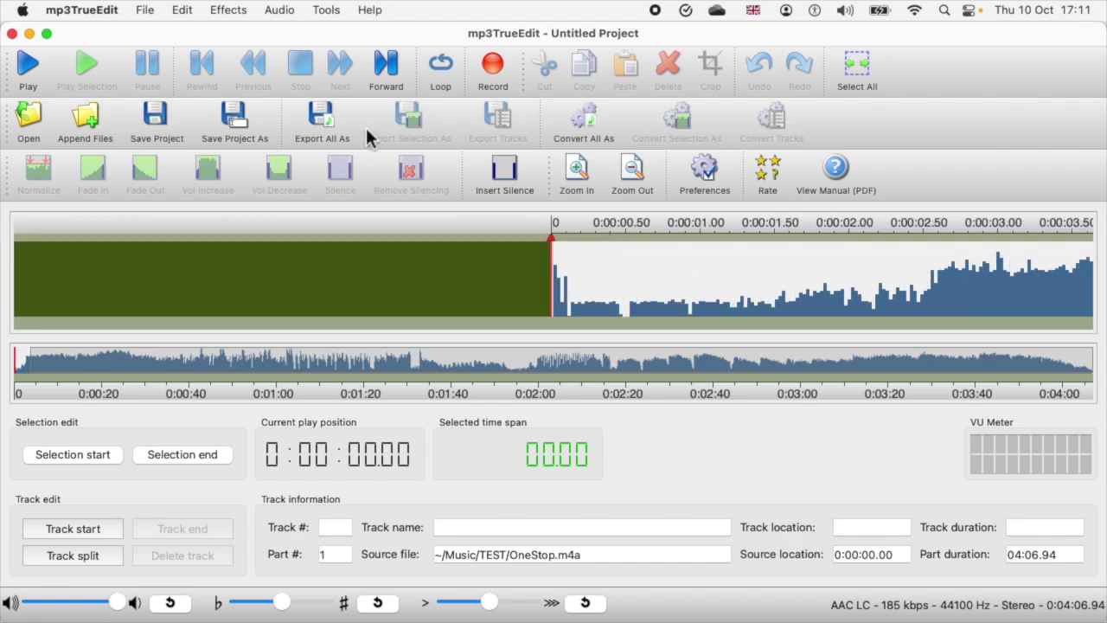
Play the opening seconds of the audio, stop playback and rewind to the beginning.
{"action": "left_click", "coordinate": [29, 71]}
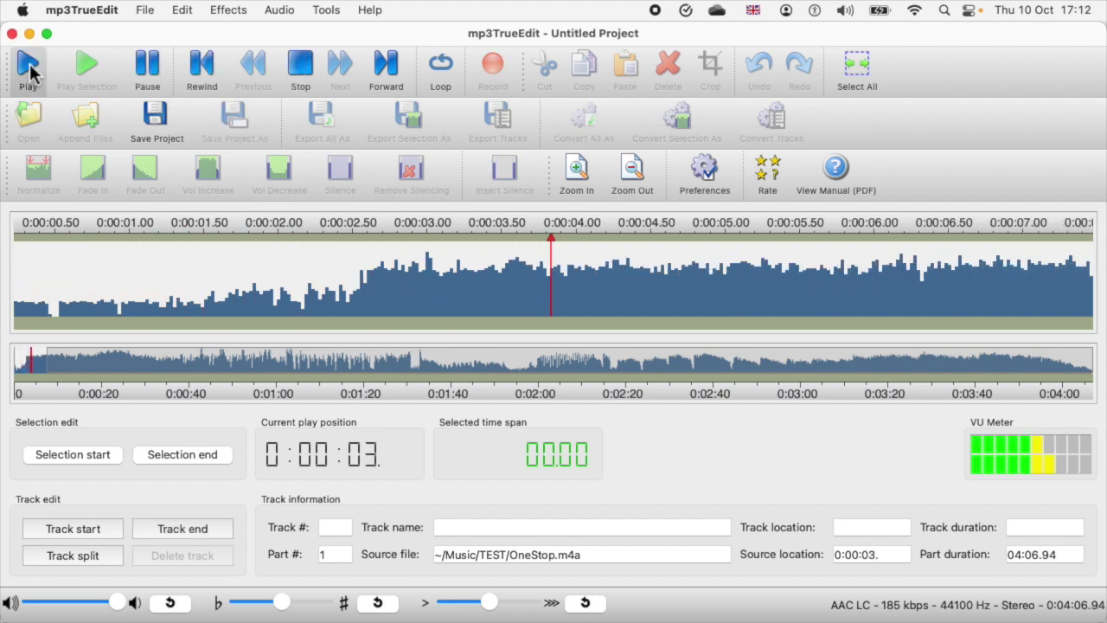
{"action": "left_click", "coordinate": [301, 73]}
{"action": "left_click", "coordinate": [204, 69]}
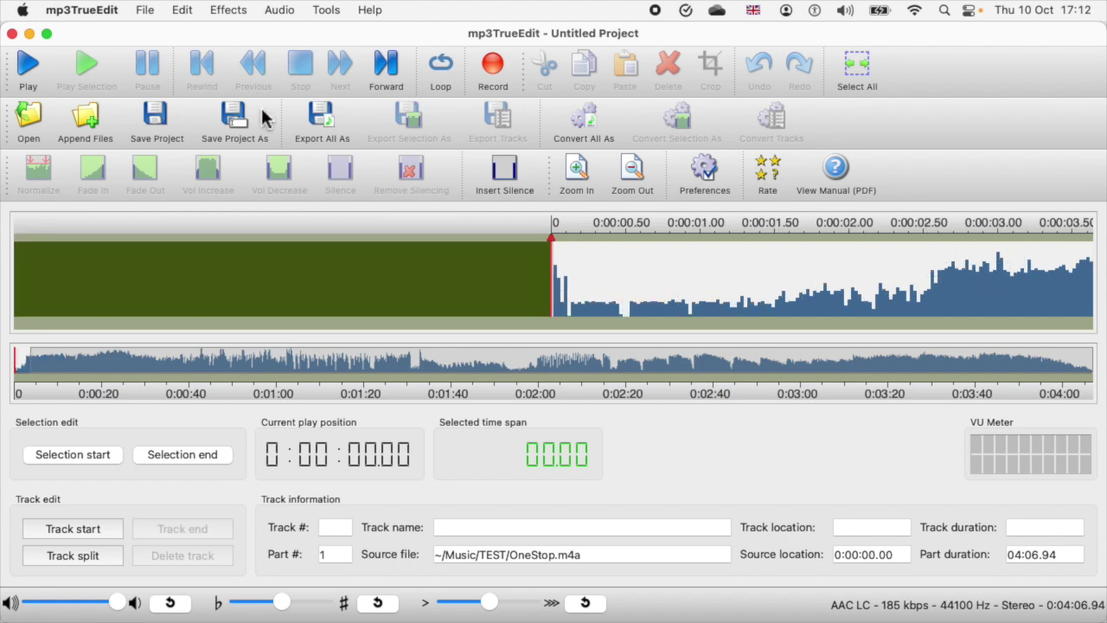
Find the cut point near the beginning by listening and scrubbing, and set the selection start at 0:00:00.95.
{"action": "left_click_drag", "start_coordinate": [753, 234], "coordinate": [799, 260]}
{"action": "left_click_drag", "start_coordinate": [817, 236], "coordinate": [711, 245]}
{"action": "key", "text": "space"}
{"action": "key", "text": "space"}
{"action": "key", "text": "space"}
{"action": "key", "text": "space"}
{"action": "left_click_drag", "start_coordinate": [609, 226], "coordinate": [970, 244]}
{"action": "key", "text": "space"}
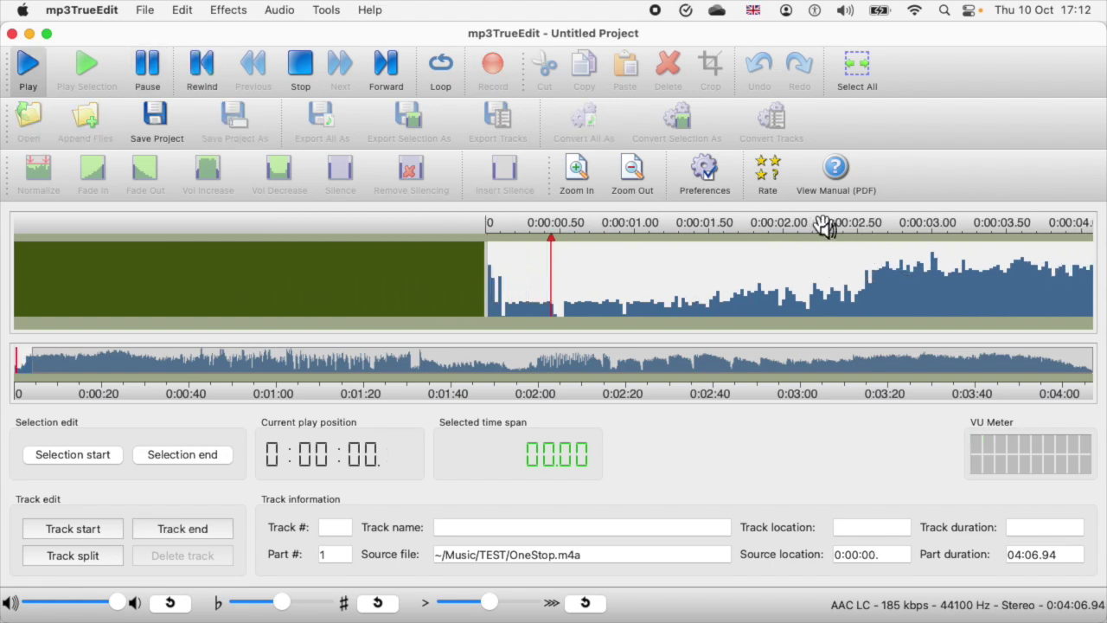
{"action": "key", "text": "space"}
{"action": "left_click_drag", "start_coordinate": [623, 227], "coordinate": [698, 227]}
{"action": "left_click", "coordinate": [61, 457]}
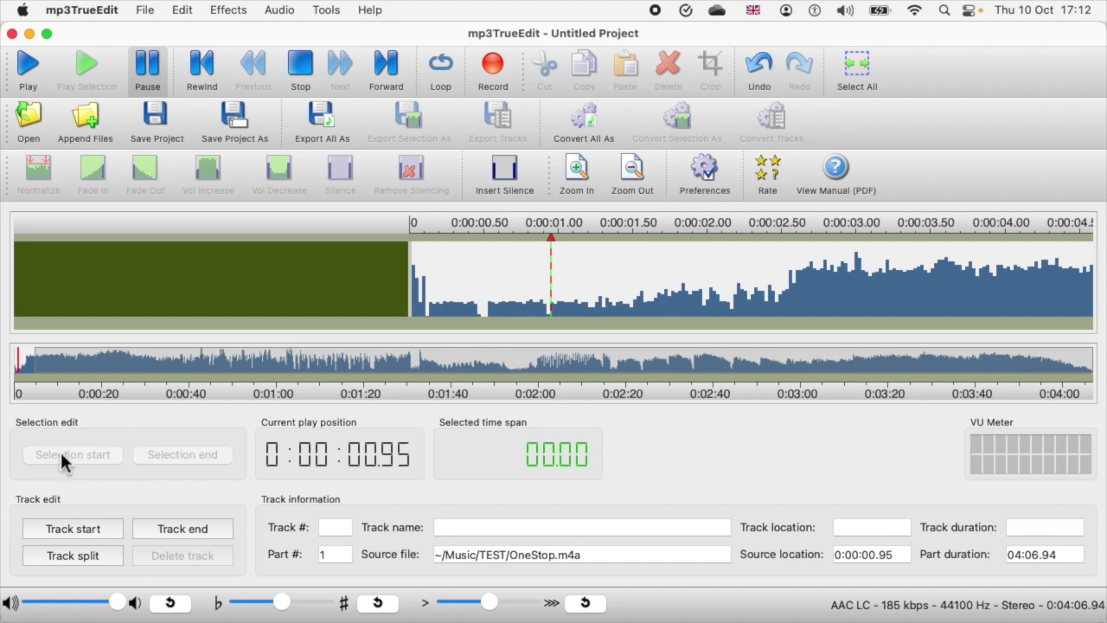
Set the selection end at 0:00:03.99 after playing up to it, and delete the selected passage.
{"action": "key", "text": "space"}
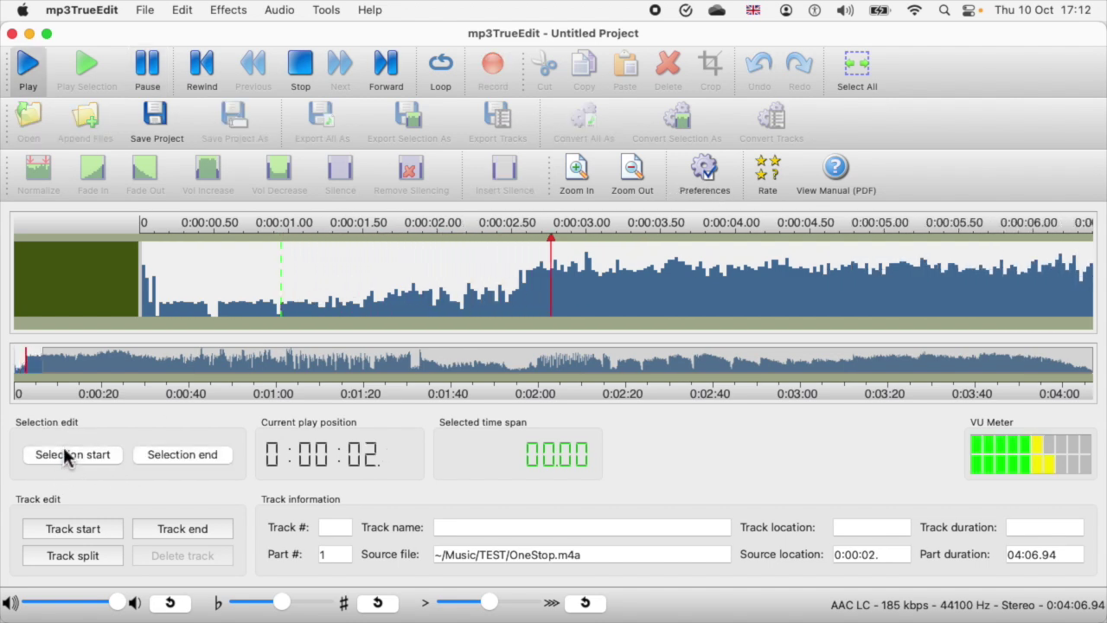
{"action": "key", "text": "space"}
{"action": "key", "text": "space"}
{"action": "key", "text": "space"}
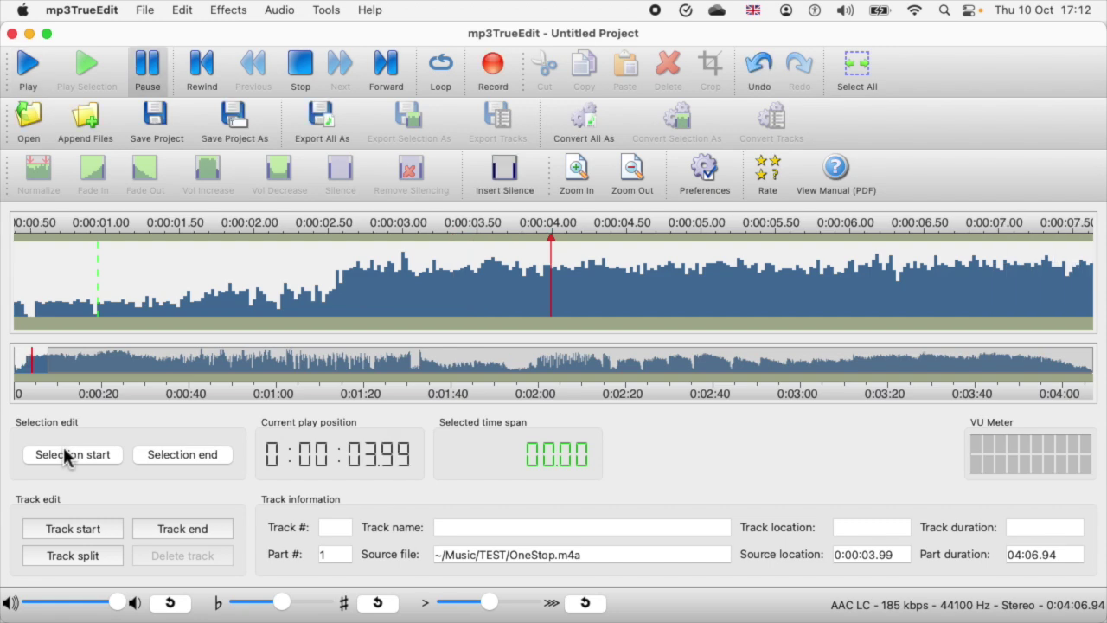
{"action": "left_click", "coordinate": [179, 453]}
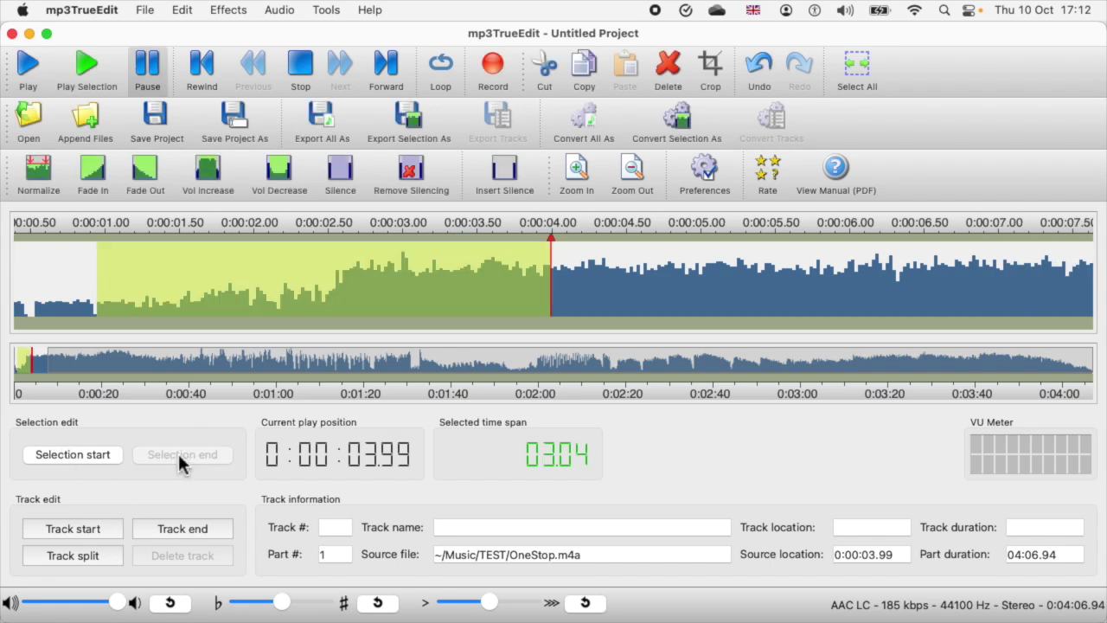
{"action": "left_click", "coordinate": [672, 72]}
Play the audio from the beginning across the cut to check it, and pause.
{"action": "left_click", "coordinate": [786, 228]}
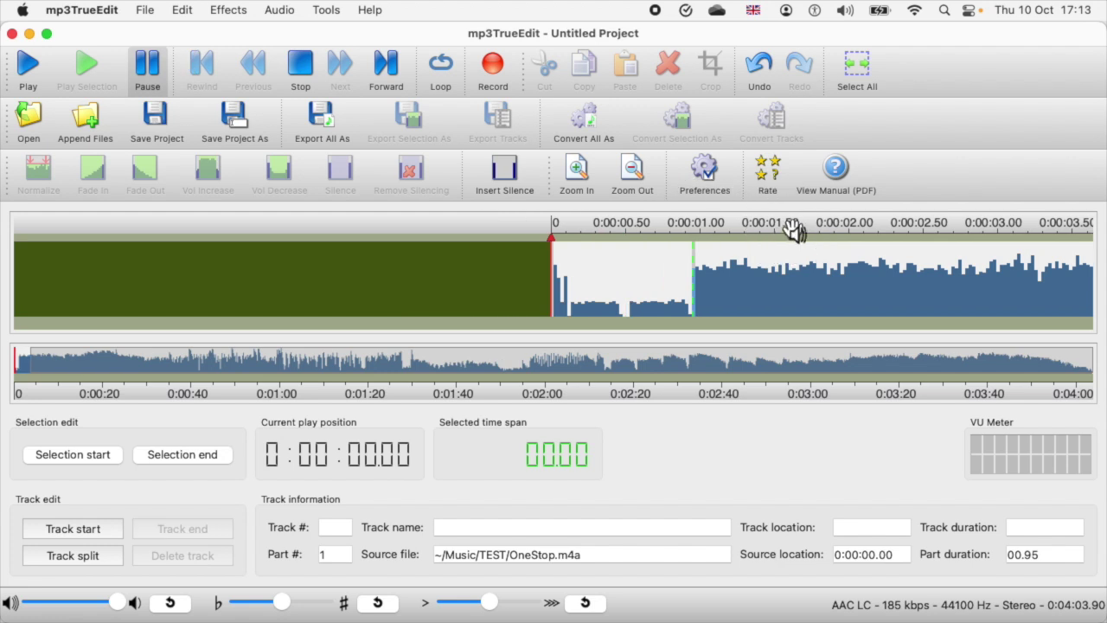
{"action": "key", "text": "space"}
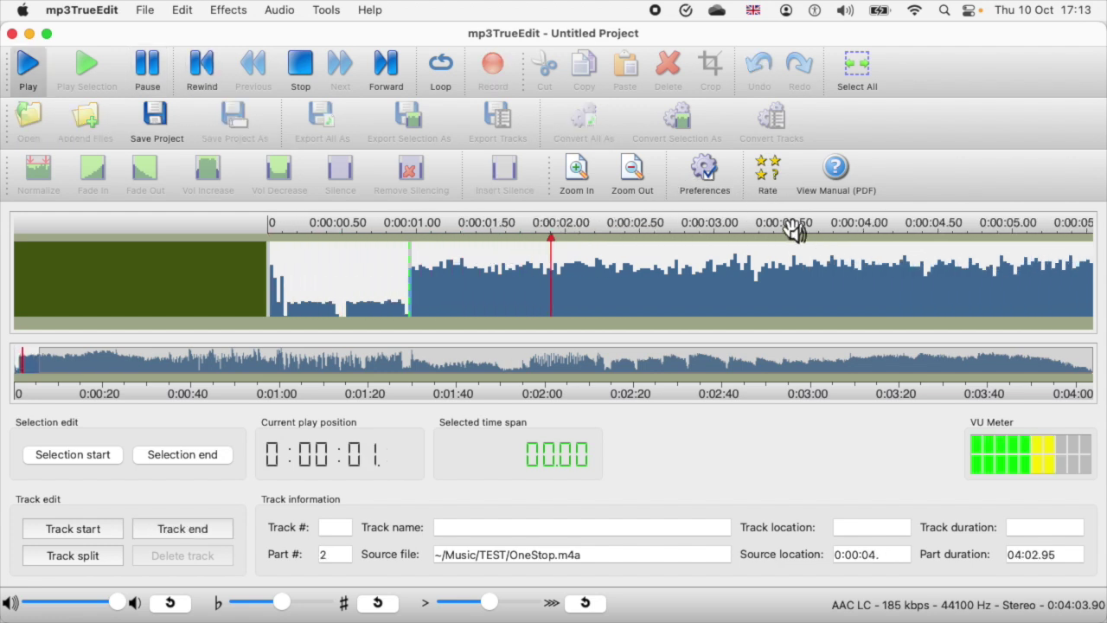
{"action": "key", "text": "space"}
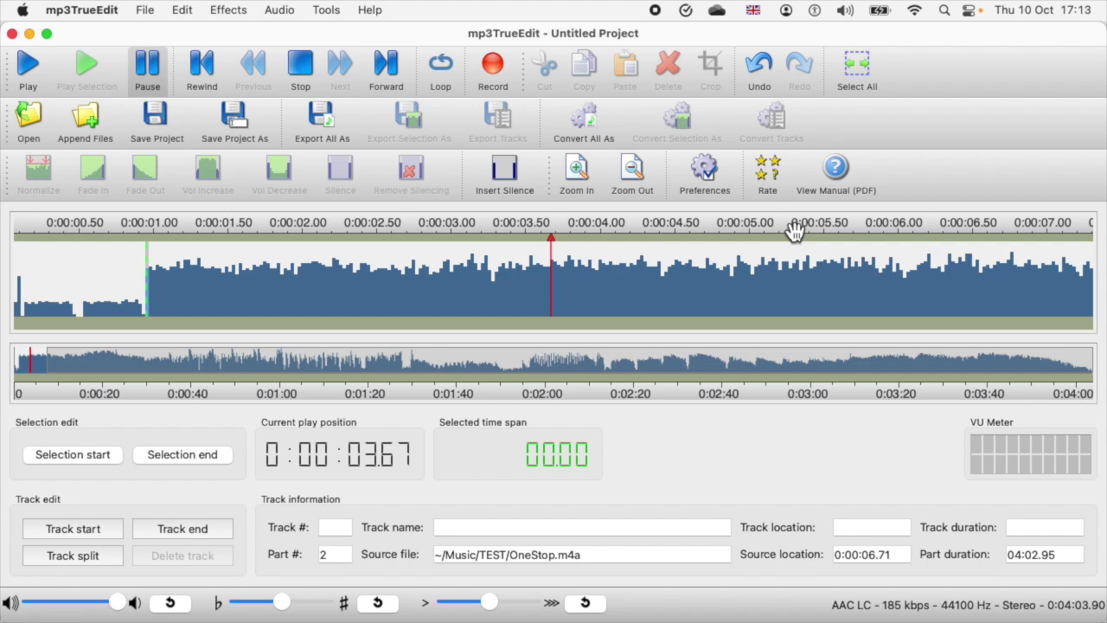
Select the audio from 0:00:00.93, just before the cut, to 0:00:02.30.
{"action": "left_click_drag", "start_coordinate": [477, 237], "coordinate": [875, 229]}
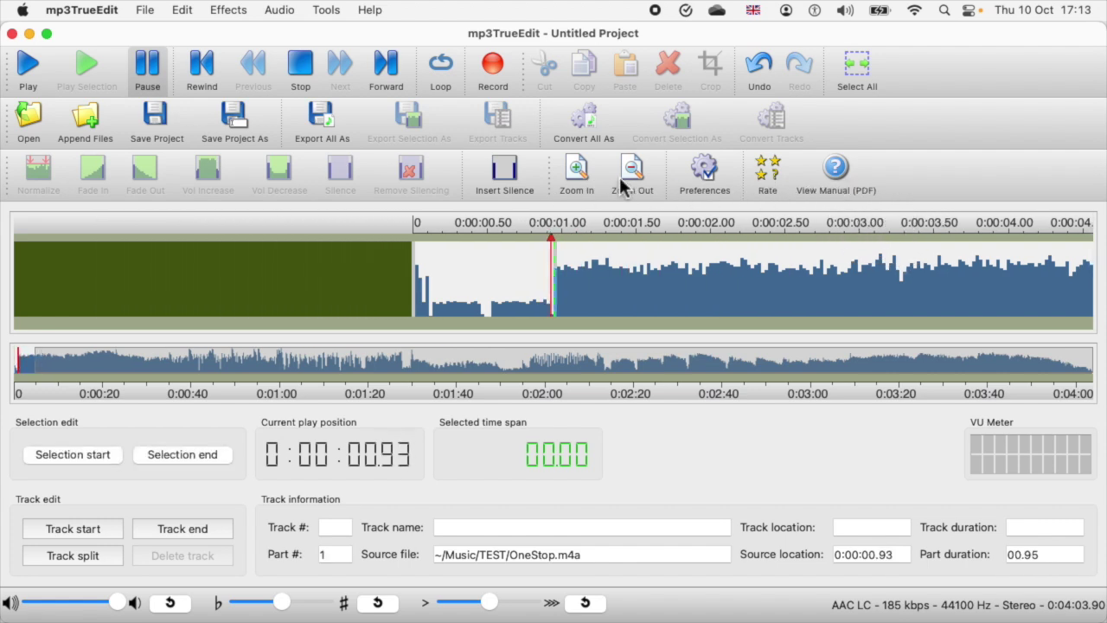
{"action": "left_click", "coordinate": [85, 453]}
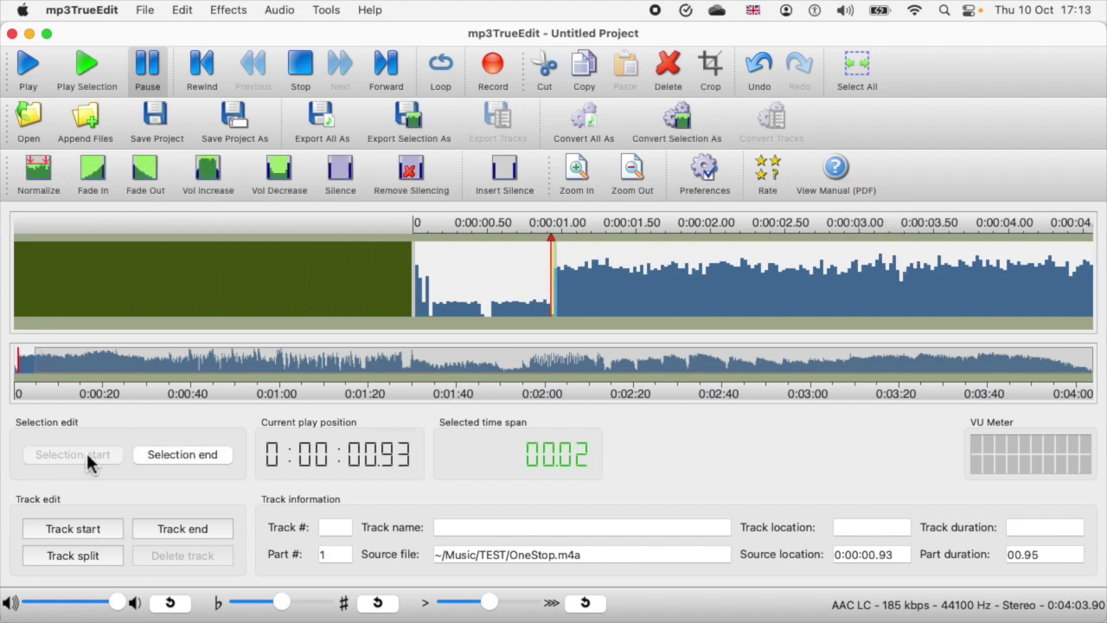
{"action": "left_click_drag", "start_coordinate": [692, 228], "coordinate": [498, 213]}
{"action": "left_click", "coordinate": [183, 454]}
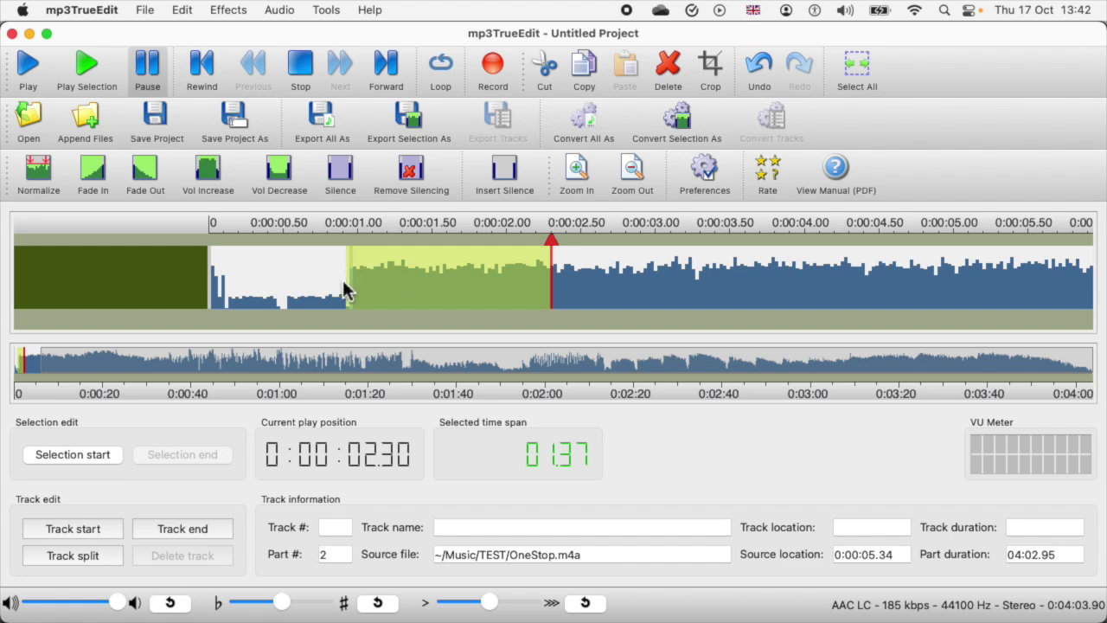
Align the selection's start edge with the cut and apply Fade In twice to the selected audio.
{"action": "mouse_move", "coordinate": [346, 284]}
{"action": "left_mouse_down"}
{"action": "mouse_move", "coordinate": [381, 284]}
{"action": "mouse_move", "coordinate": [327, 284]}
{"action": "left_mouse_up"}
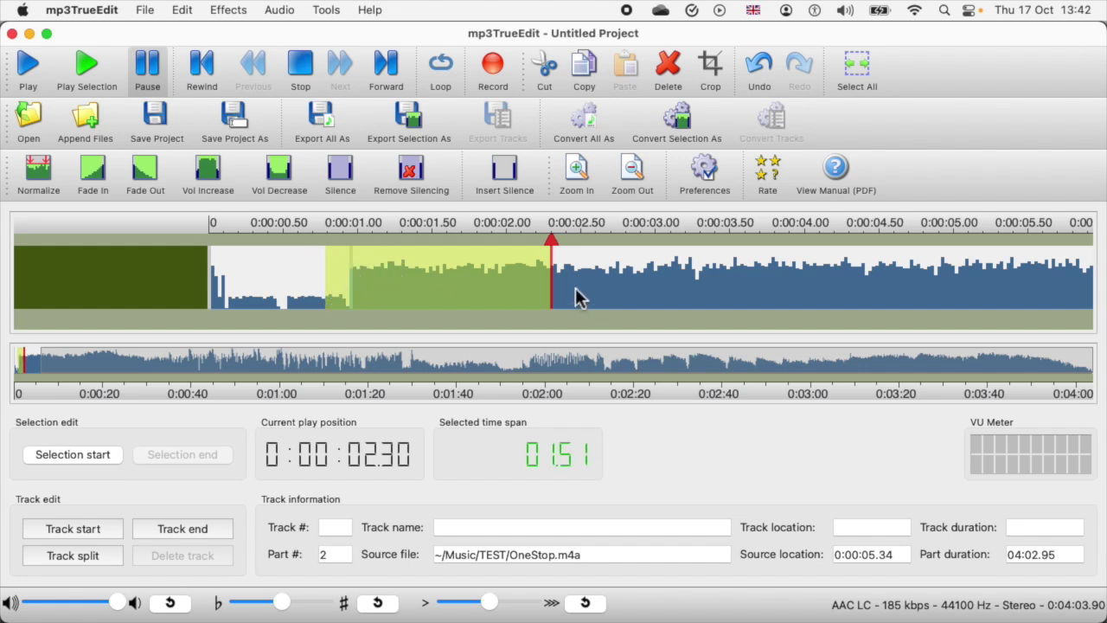
{"action": "mouse_move", "coordinate": [555, 287]}
{"action": "left_mouse_down"}
{"action": "mouse_move", "coordinate": [613, 287]}
{"action": "mouse_move", "coordinate": [549, 288]}
{"action": "left_mouse_up"}
{"action": "left_click_drag", "start_coordinate": [325, 294], "coordinate": [350, 294]}
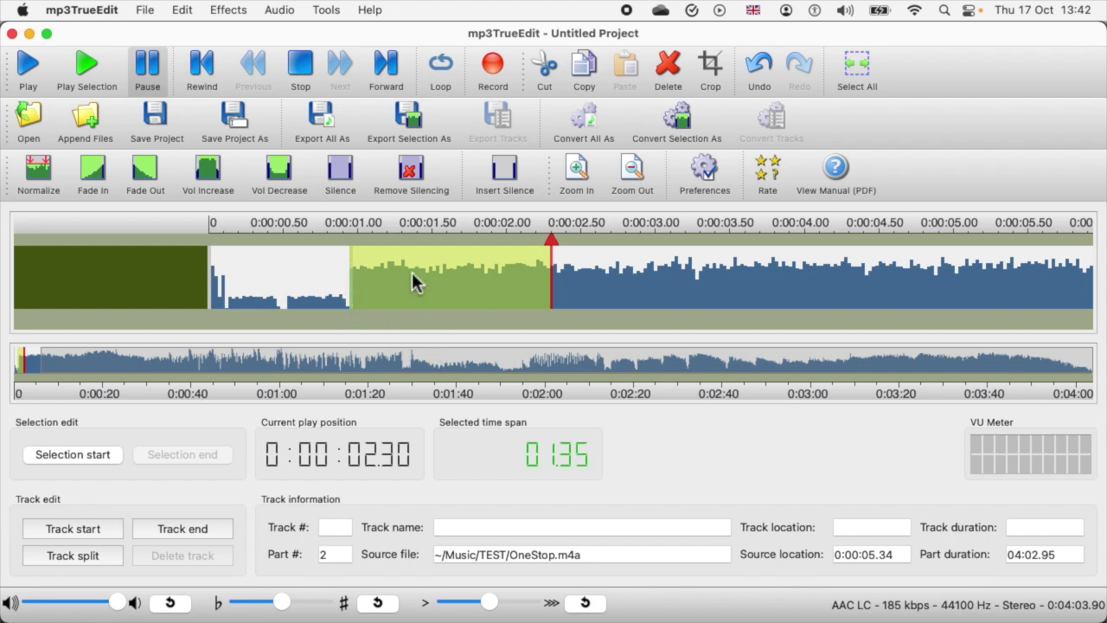
{"action": "left_click", "coordinate": [102, 175]}
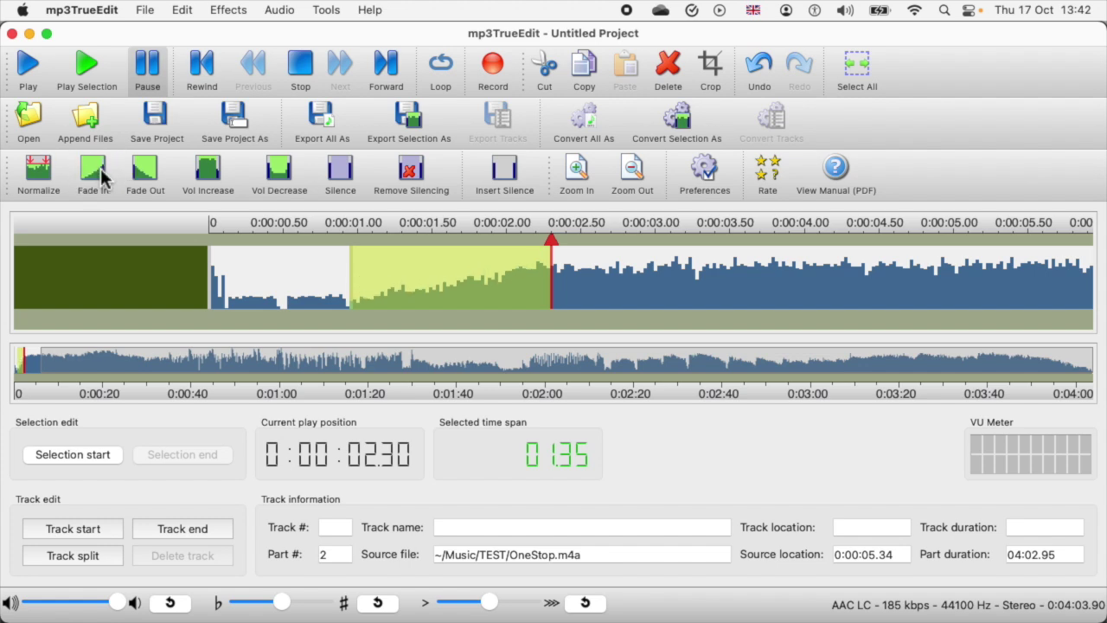
{"action": "left_click", "coordinate": [101, 175]}
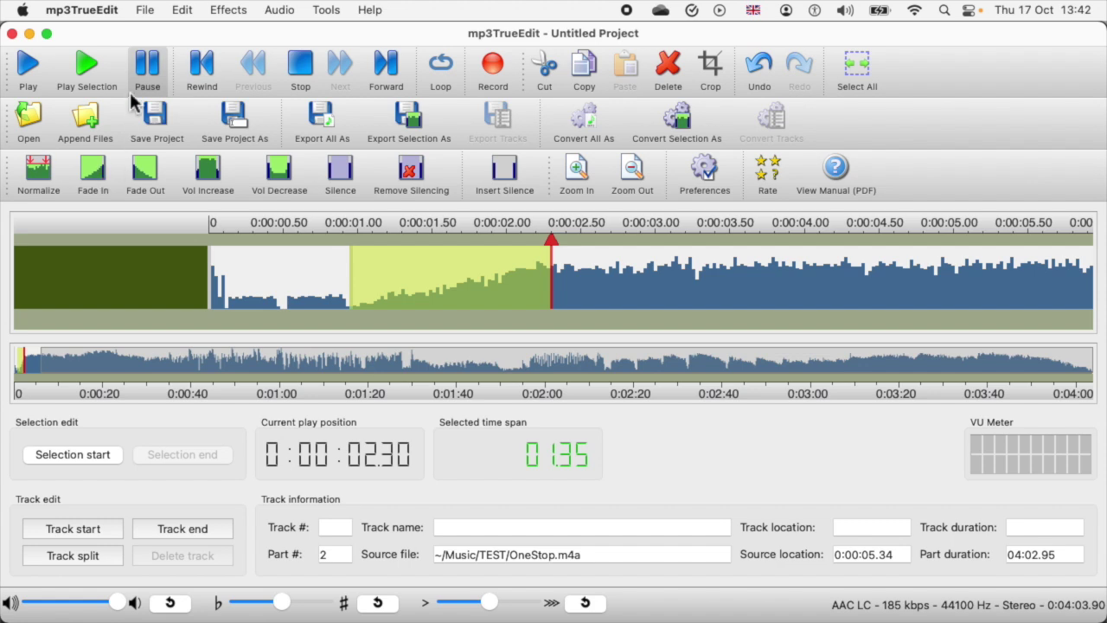
Rewind to the beginning, play through the faded-in passage to check it, and stop playback.
{"action": "left_click", "coordinate": [199, 64]}
{"action": "left_click", "coordinate": [29, 67]}
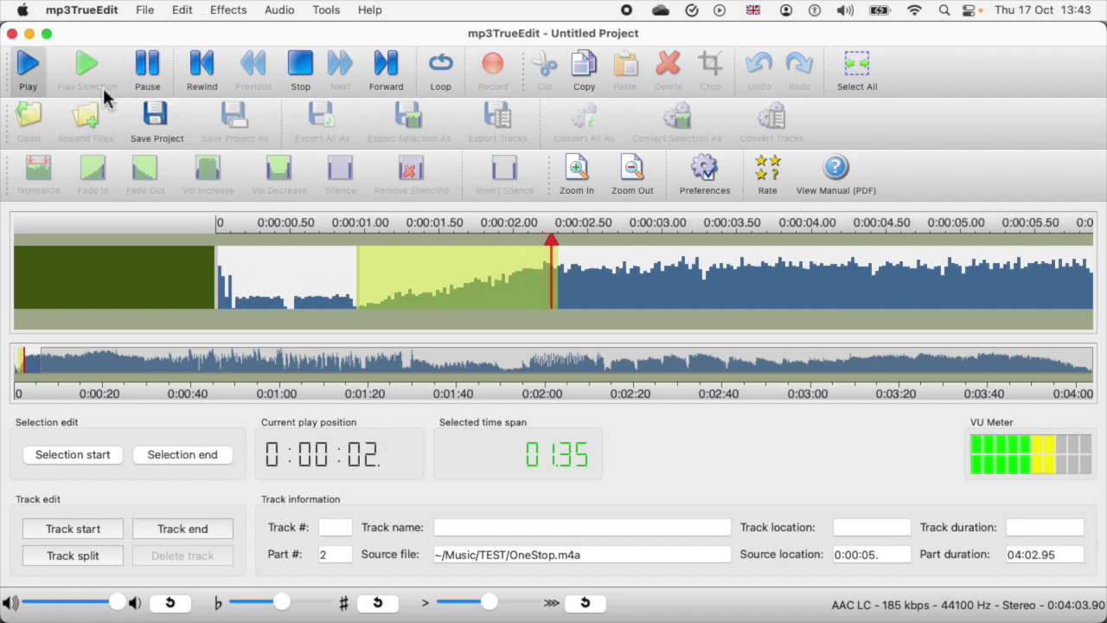
{"action": "left_click", "coordinate": [300, 65]}
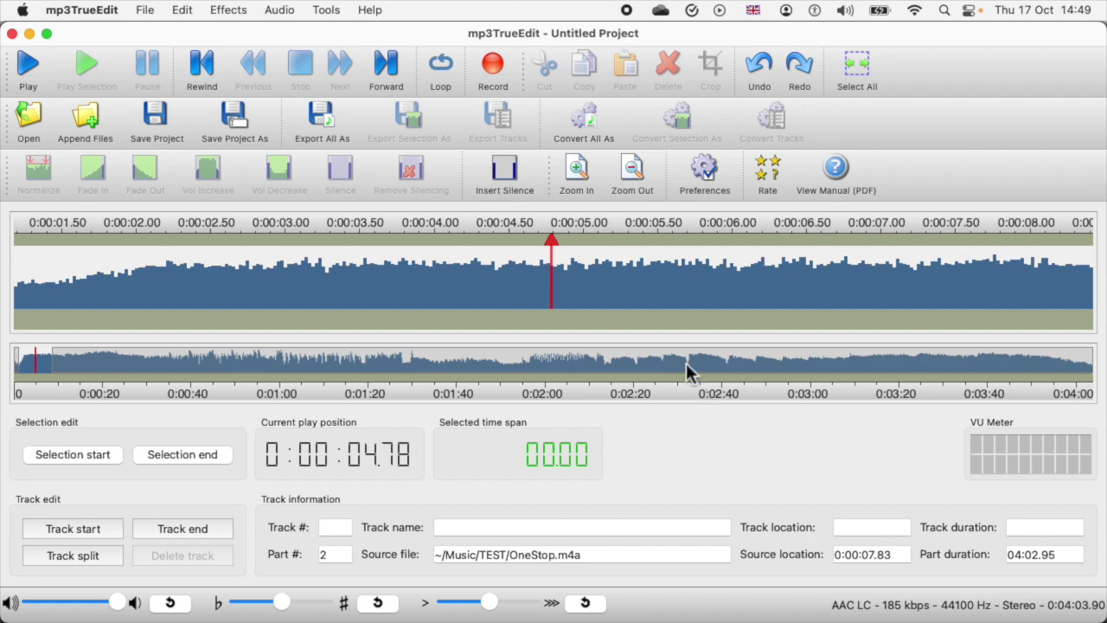
Append Adventurous-Mind.m4a to the project and play across the join between the two files.
{"action": "left_click", "coordinate": [89, 128]}
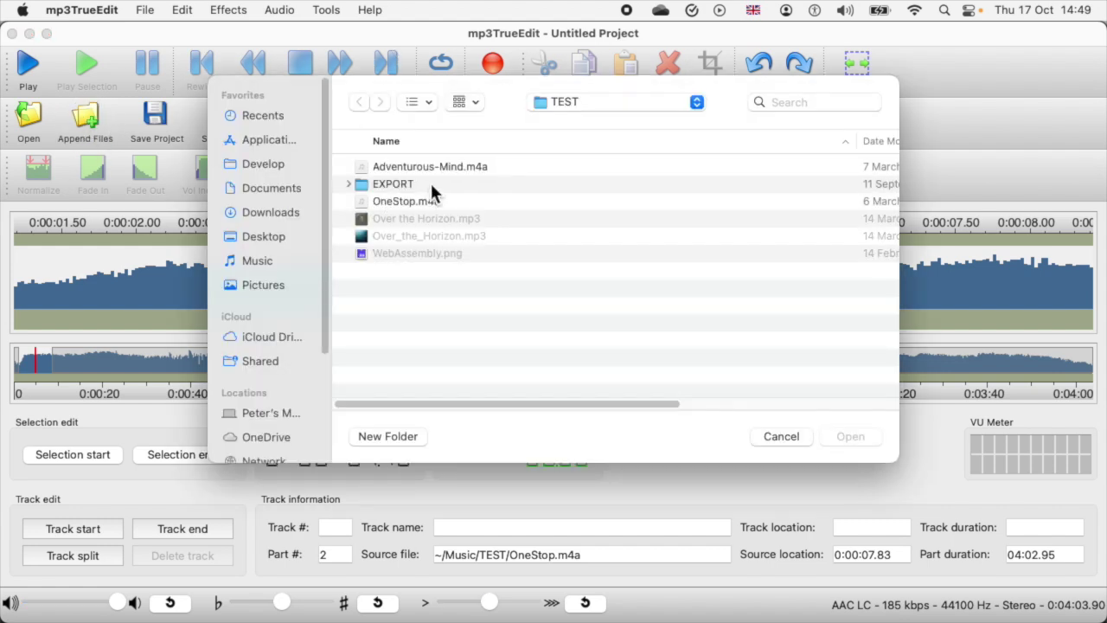
{"action": "left_click", "coordinate": [434, 169]}
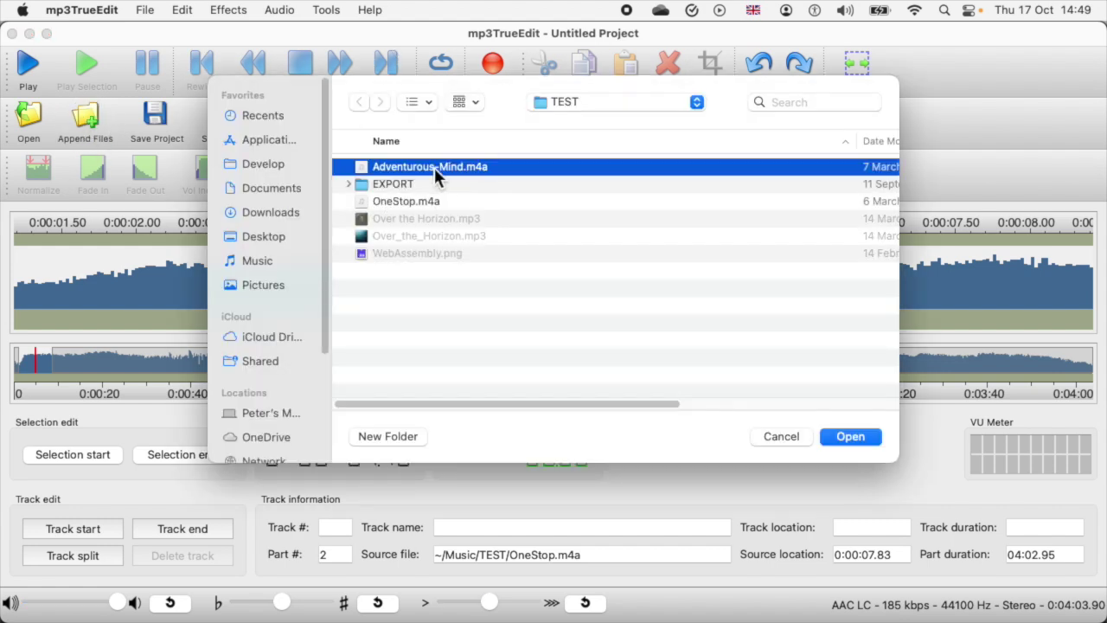
{"action": "left_click", "coordinate": [859, 440]}
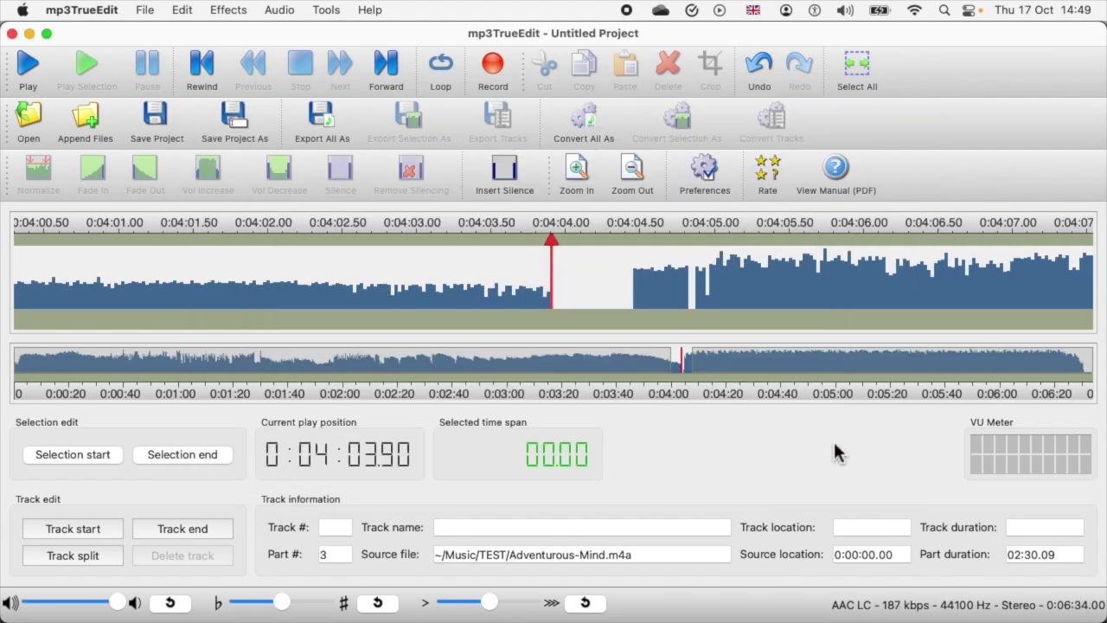
{"action": "left_click_drag", "start_coordinate": [548, 239], "coordinate": [794, 251]}
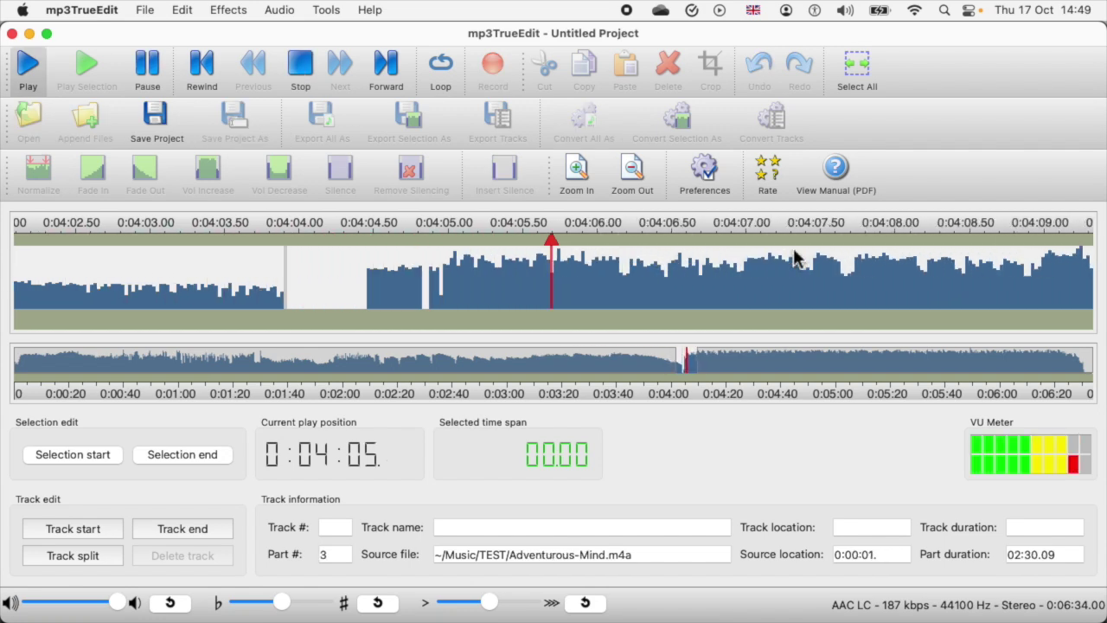
{"action": "key", "text": "space"}
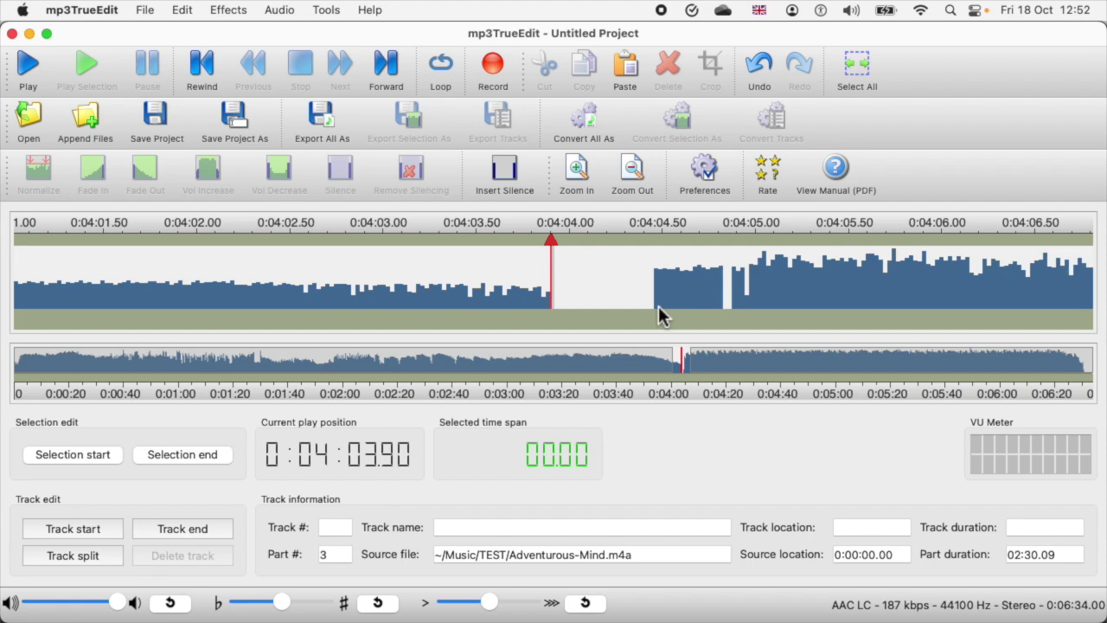
Examine the join between OneStop.m4a and Adventurous-Mind.m4a in the waveform, in both wide and close-up views.
{"action": "left_click", "coordinate": [631, 168]}
{"action": "left_click", "coordinate": [631, 169]}
{"action": "left_click", "coordinate": [632, 170]}
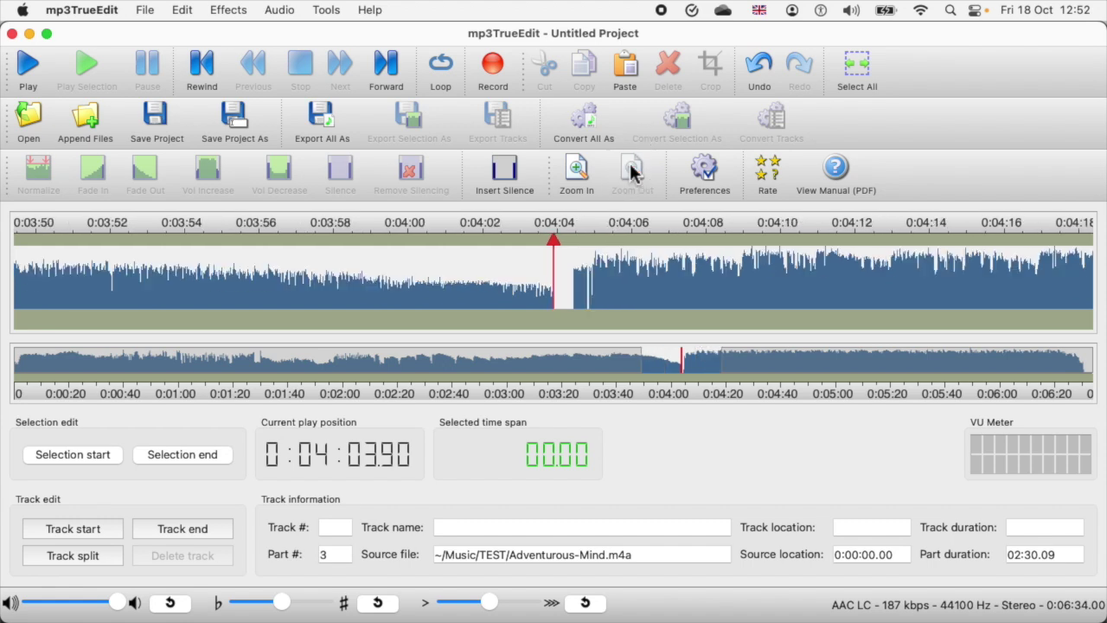
{"action": "left_click_drag", "start_coordinate": [609, 222], "coordinate": [667, 235]}
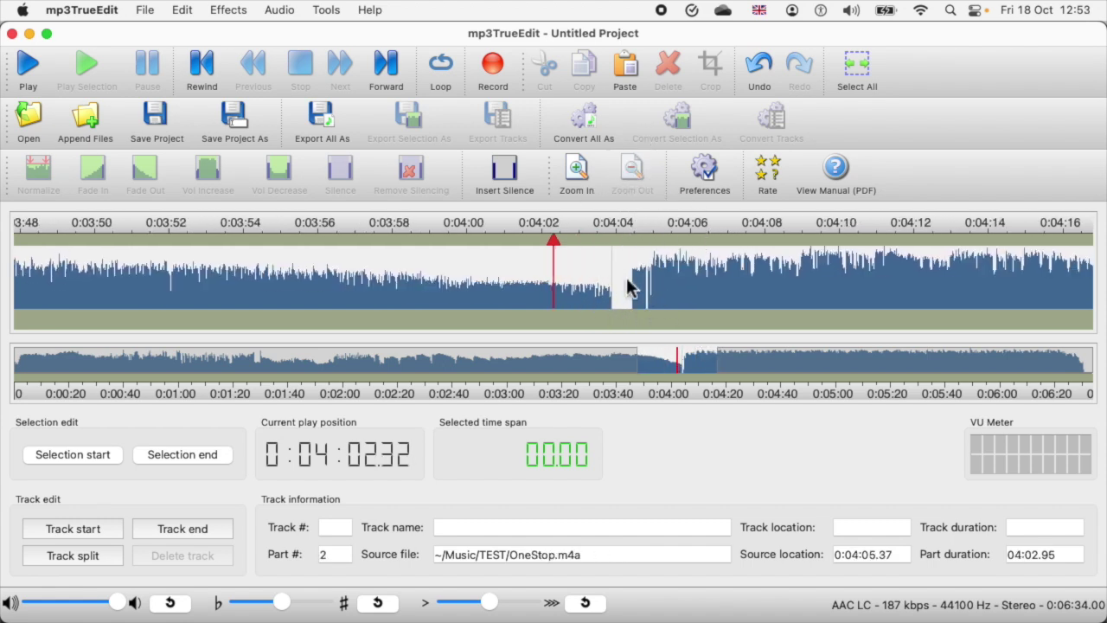
{"action": "left_click_drag", "start_coordinate": [667, 227], "coordinate": [610, 228]}
{"action": "left_click", "coordinate": [587, 176]}
{"action": "left_click", "coordinate": [587, 176]}
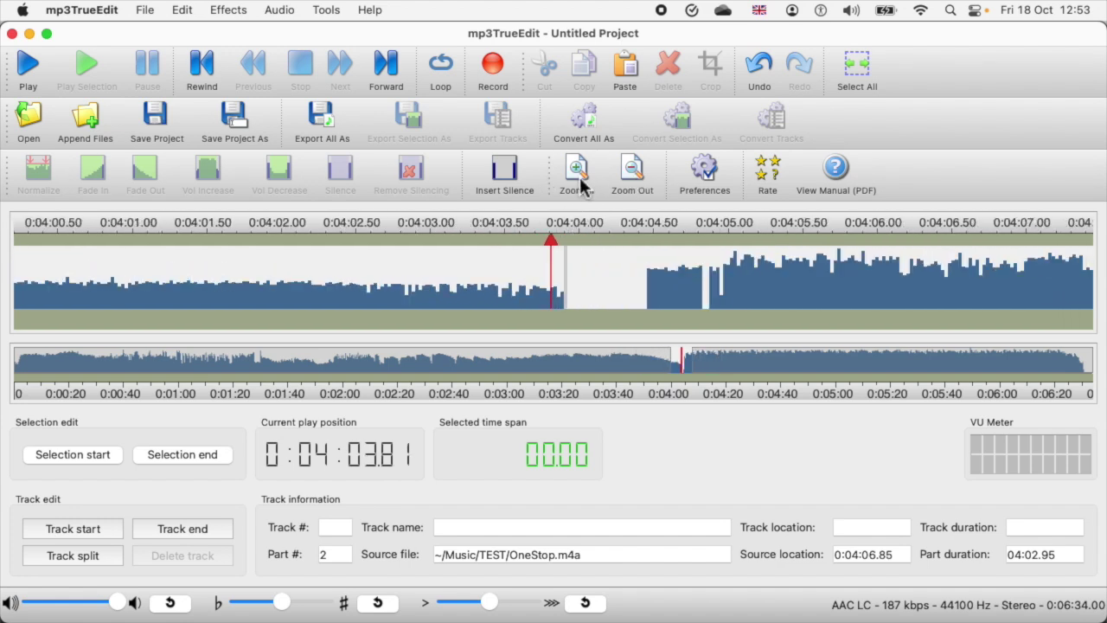
{"action": "left_click_drag", "start_coordinate": [630, 238], "coordinate": [607, 238]}
Look up the keyboard shortcuts for moving between edit points and jump to the previous edit point.
{"action": "left_click", "coordinate": [369, 10]}
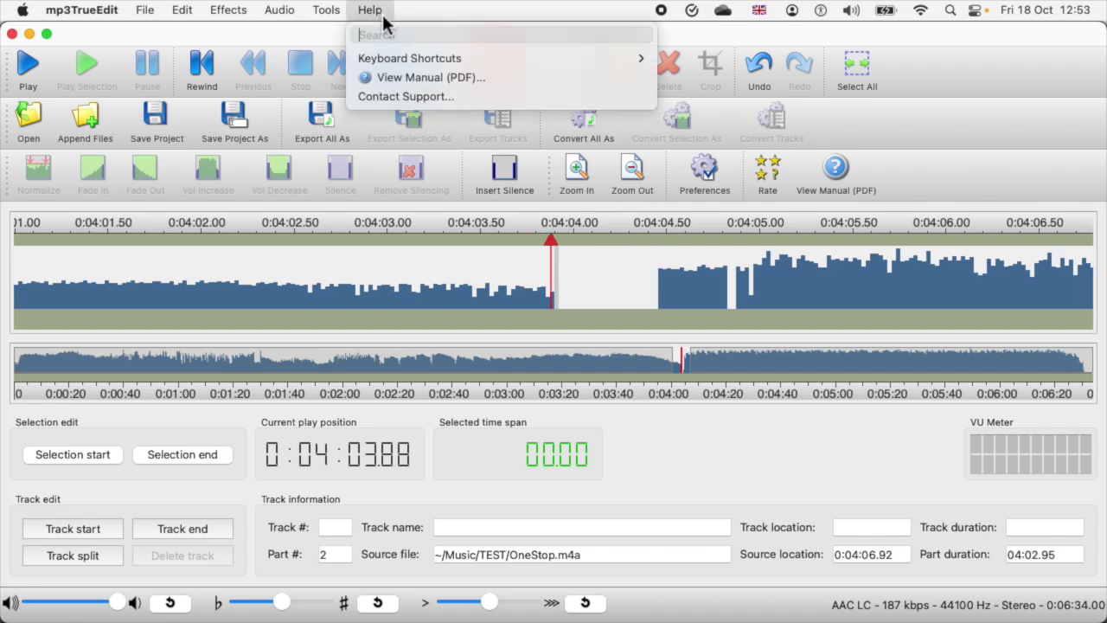
{"action": "mouse_move", "coordinate": [388, 58]}
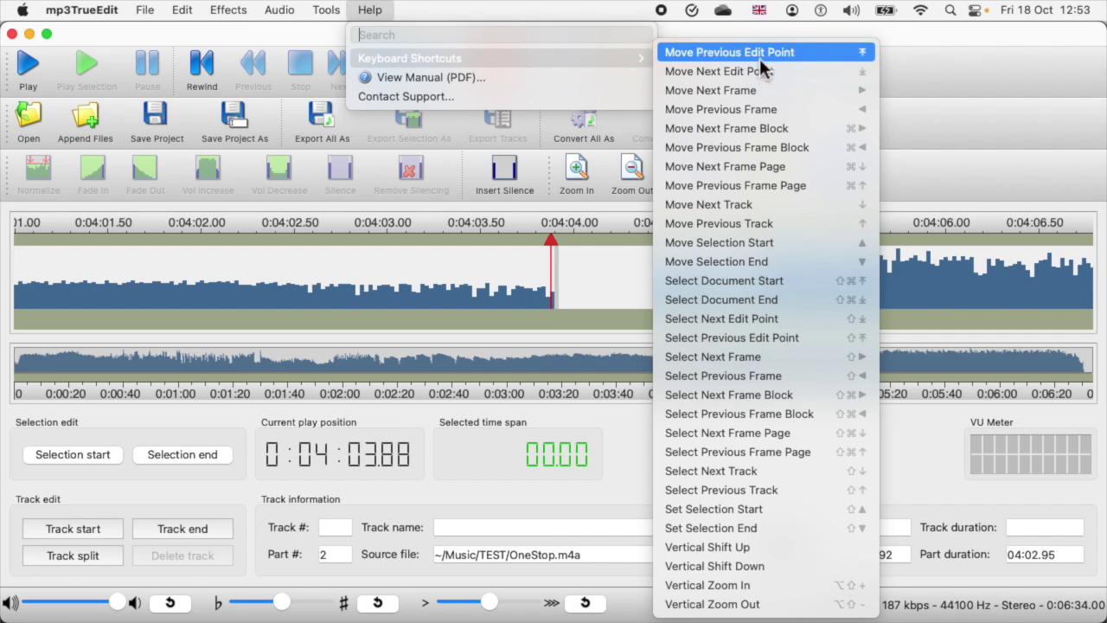
{"action": "left_click", "coordinate": [963, 64]}
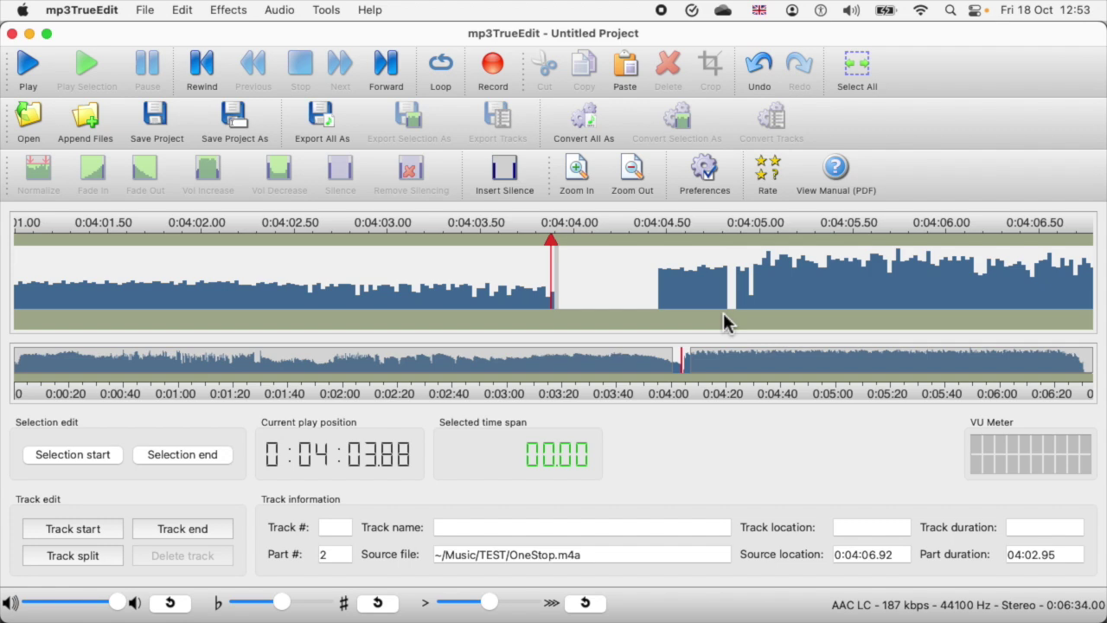
{"action": "key", "text": "super+Left"}
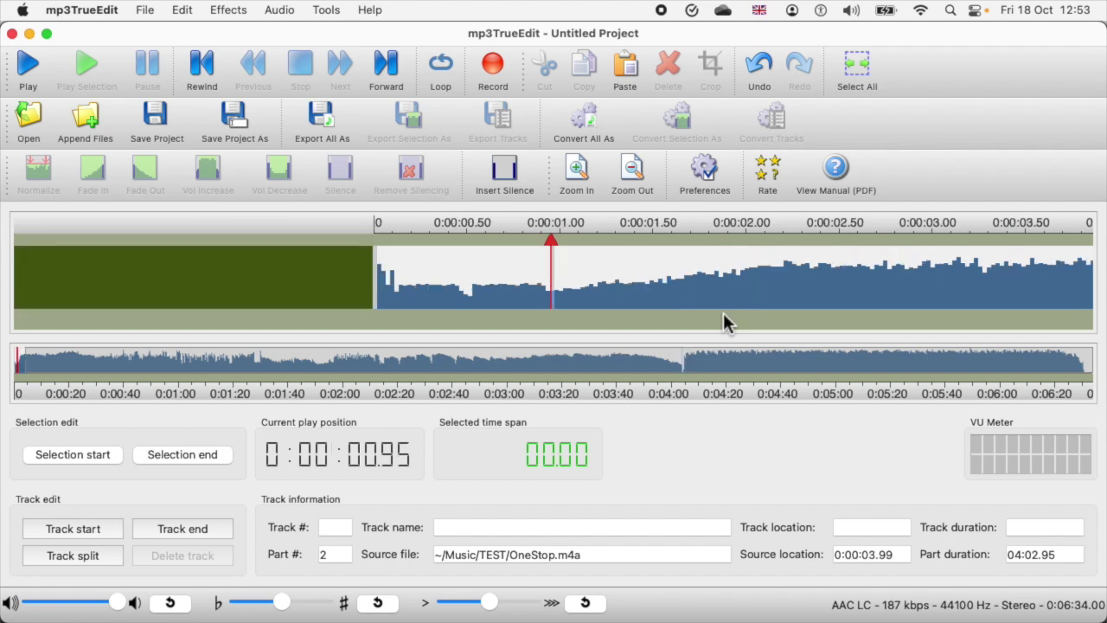
Select the silent gap from the join at 0:04:03.90 to 0:04:04.46 and delete it.
{"action": "key", "text": "super+Right"}
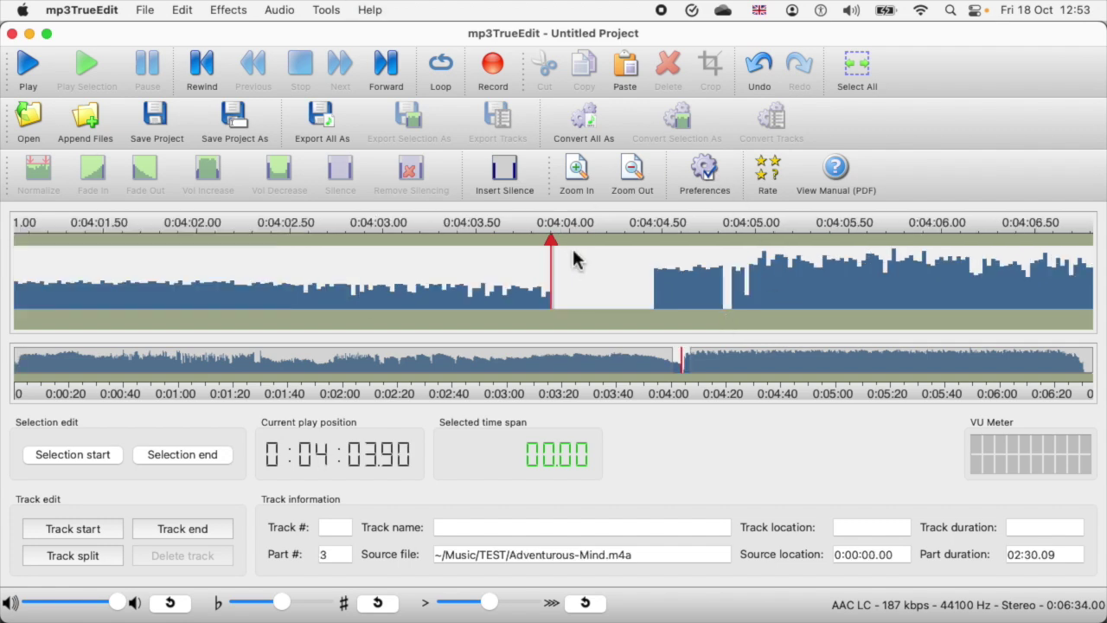
{"action": "left_click", "coordinate": [79, 467]}
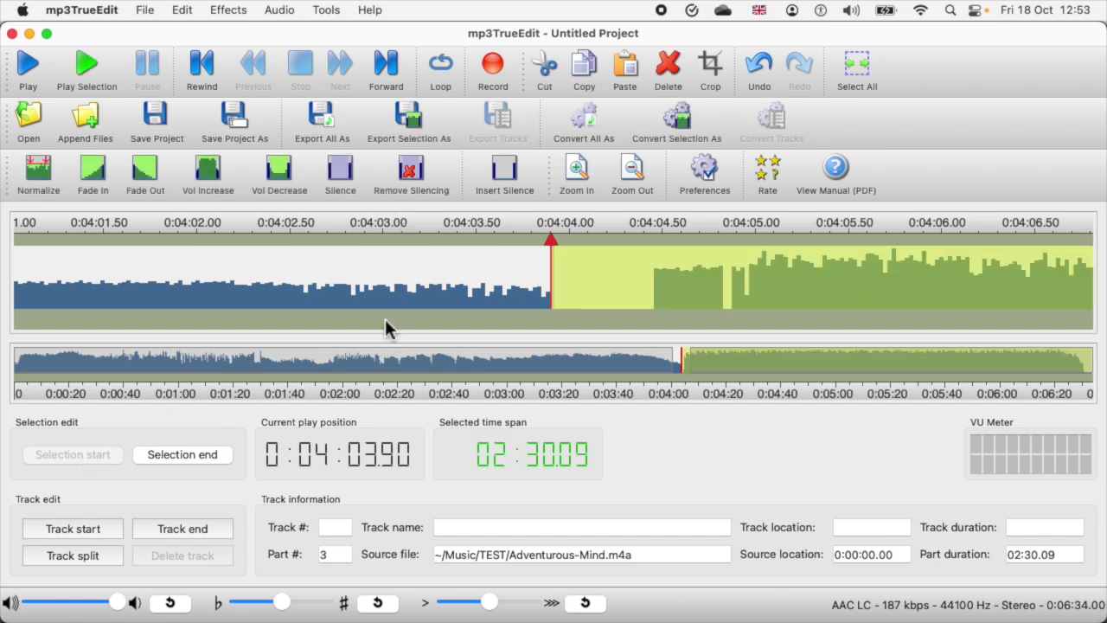
{"action": "left_click_drag", "start_coordinate": [596, 233], "coordinate": [471, 239]}
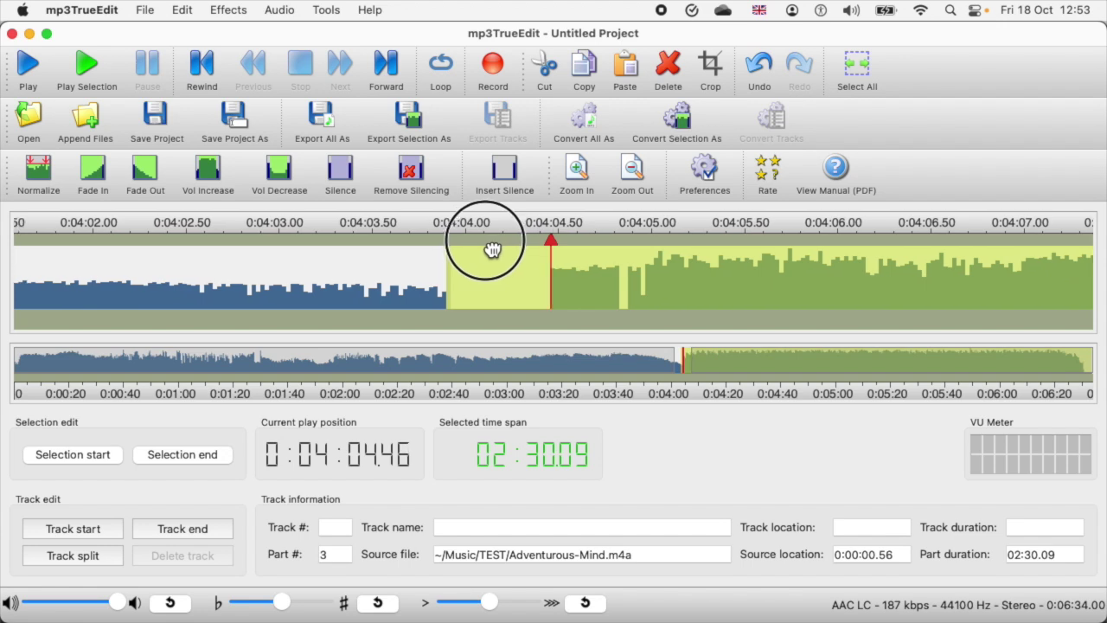
{"action": "left_click", "coordinate": [177, 456]}
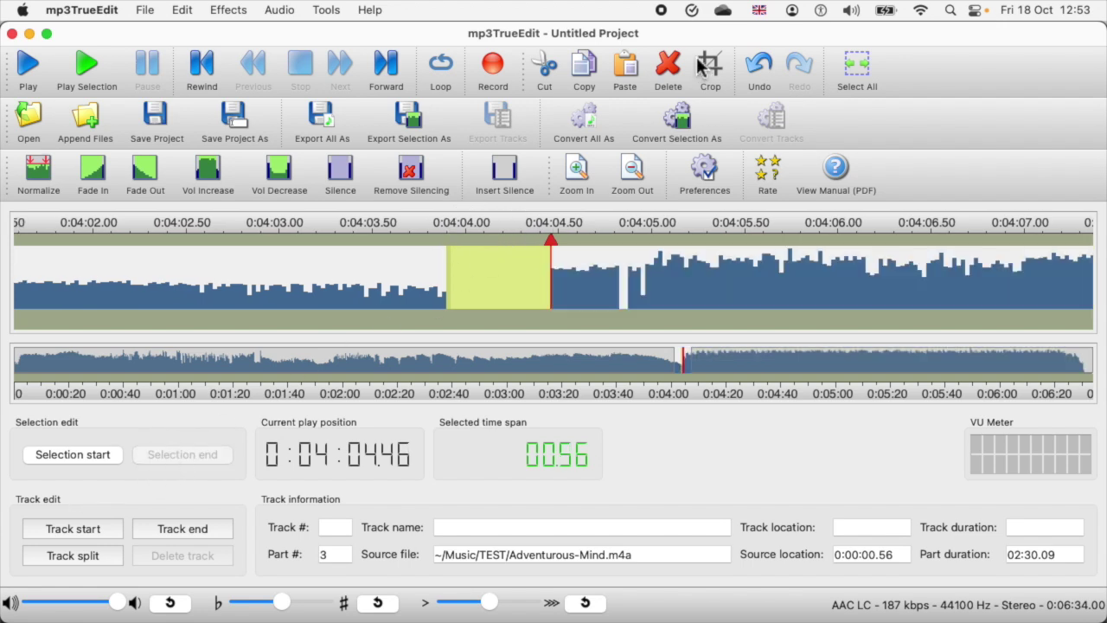
{"action": "left_click", "coordinate": [665, 67]}
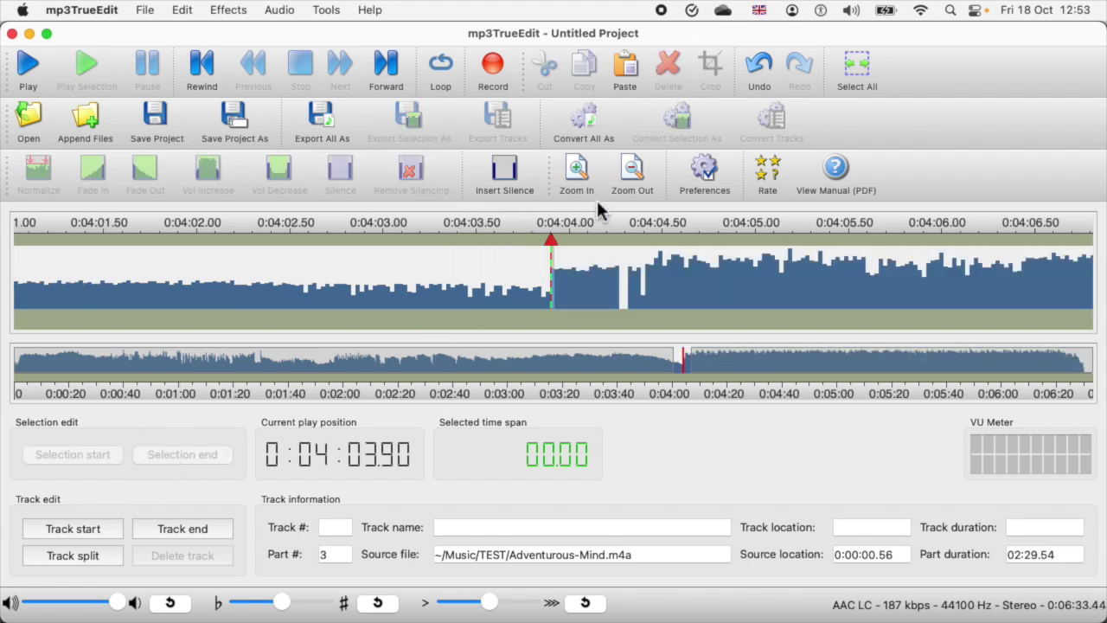
Select the audio from the join to 0:04:05.95 and apply Fade In to it.
{"action": "left_click", "coordinate": [640, 231]}
{"action": "left_click_drag", "start_coordinate": [640, 232], "coordinate": [271, 194]}
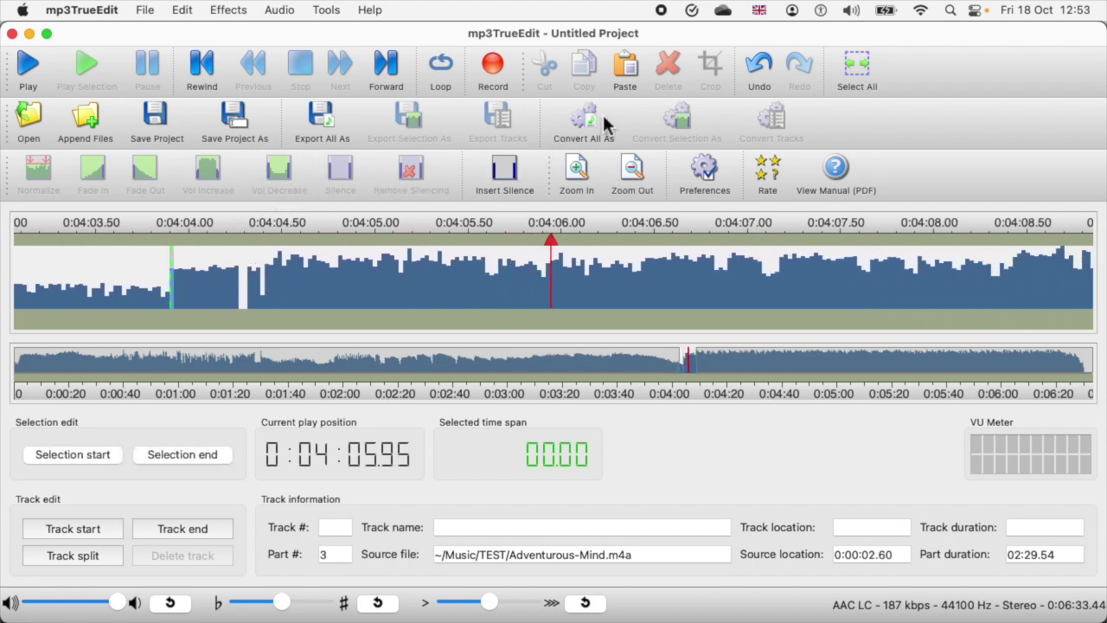
{"action": "left_click", "coordinate": [183, 459]}
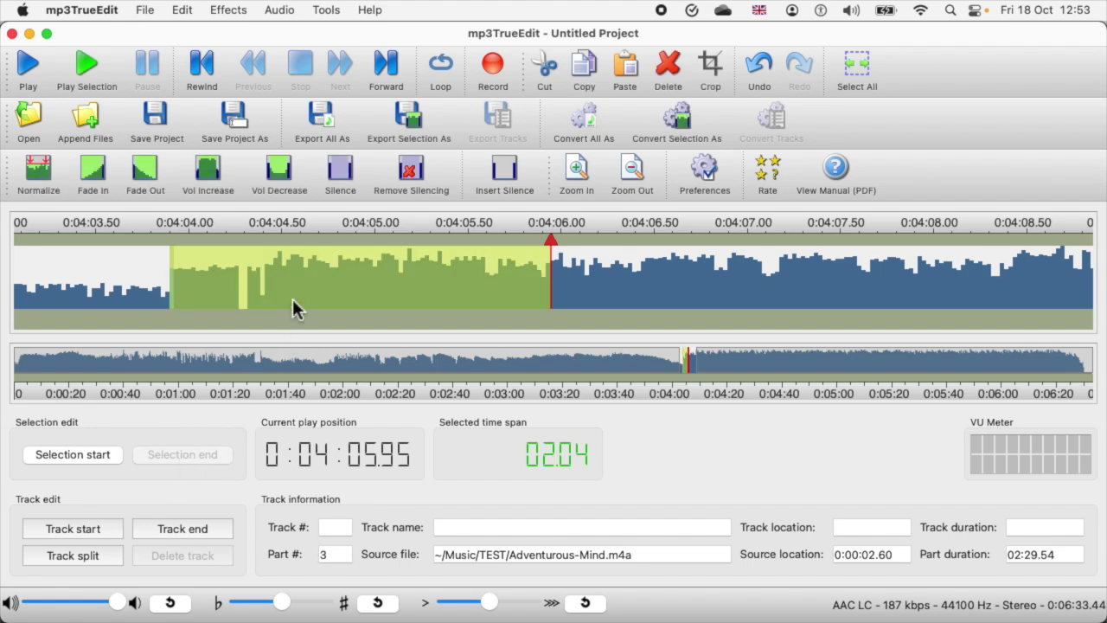
{"action": "left_click", "coordinate": [96, 170]}
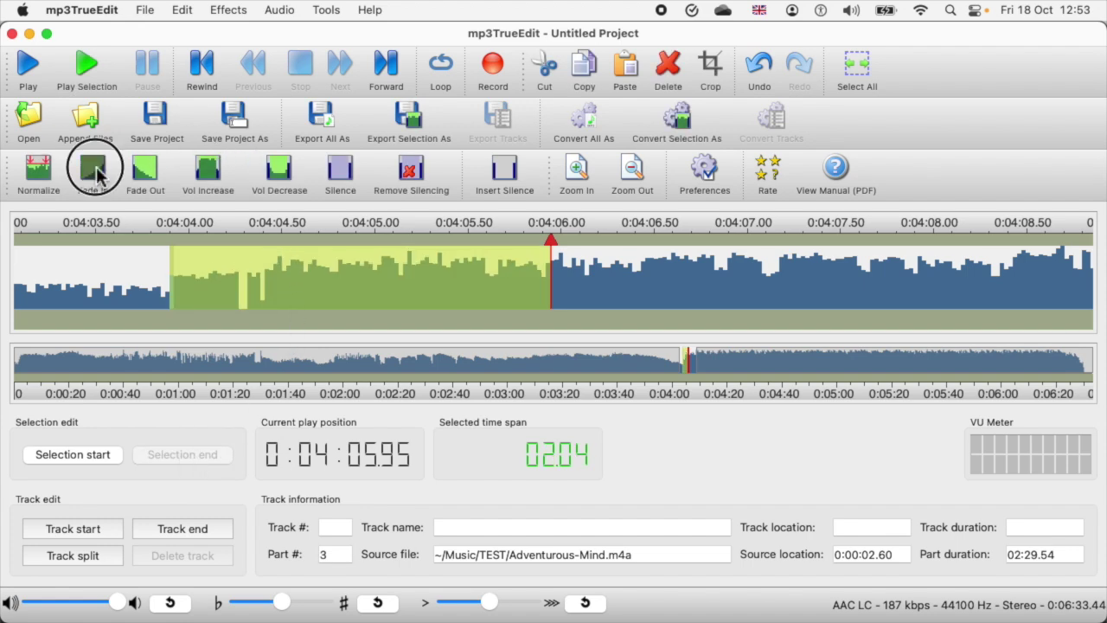
Play across the join from 0:04:03.02, just before the faded-in passage, and stop playback.
{"action": "left_click_drag", "start_coordinate": [331, 223], "coordinate": [864, 254]}
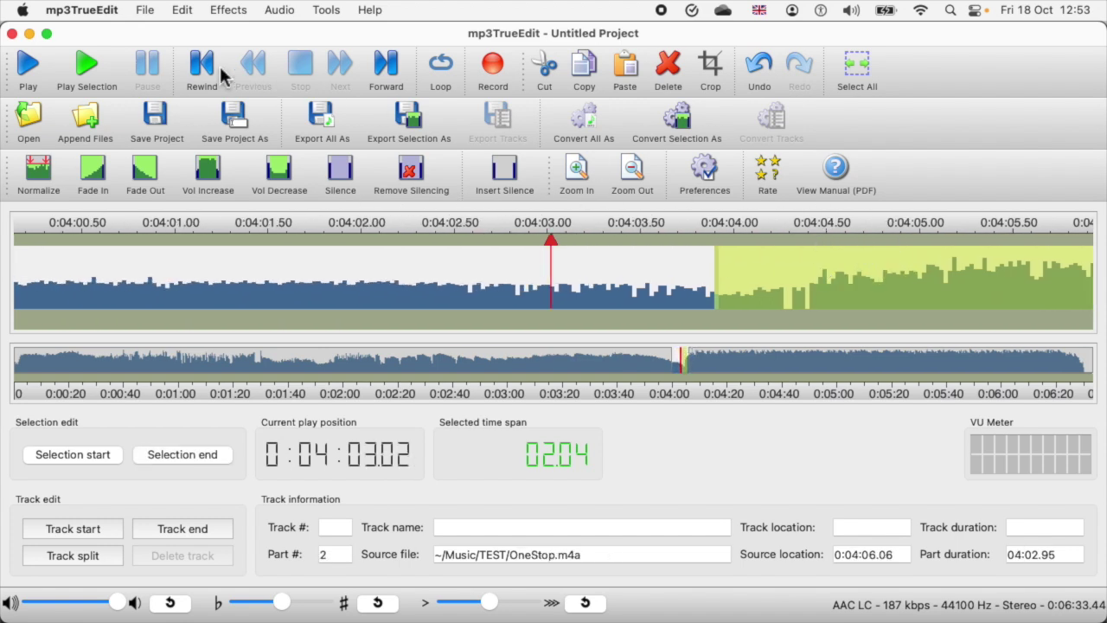
{"action": "left_click", "coordinate": [26, 69]}
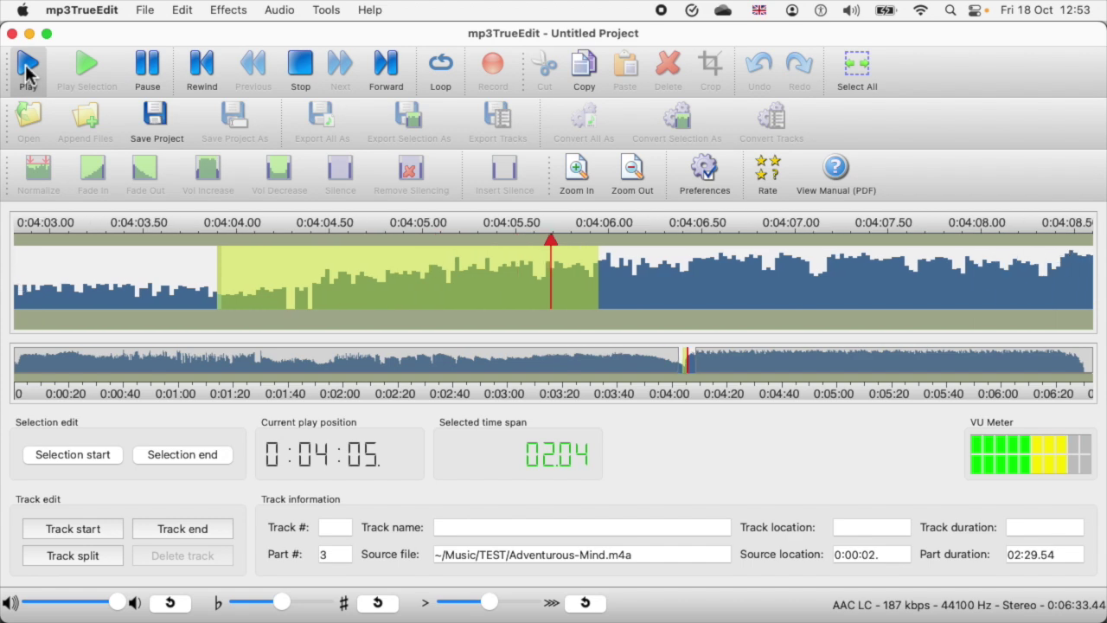
{"action": "left_click", "coordinate": [299, 68]}
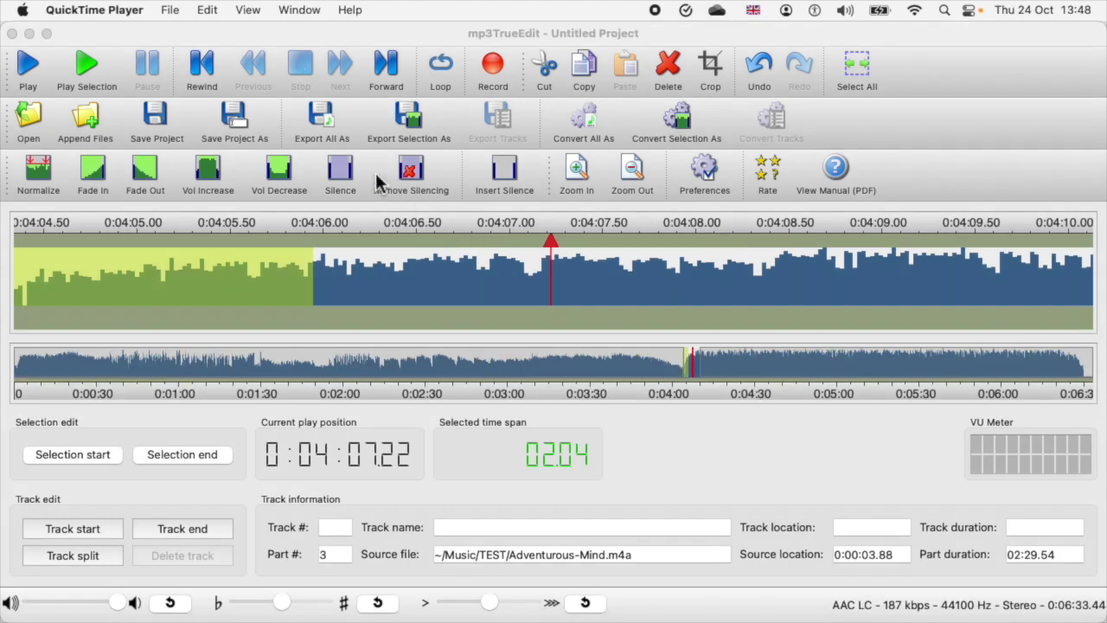
Export the whole project as AAC into the EXPORT folder under the name ExpAll01.
{"action": "left_click", "coordinate": [327, 121]}
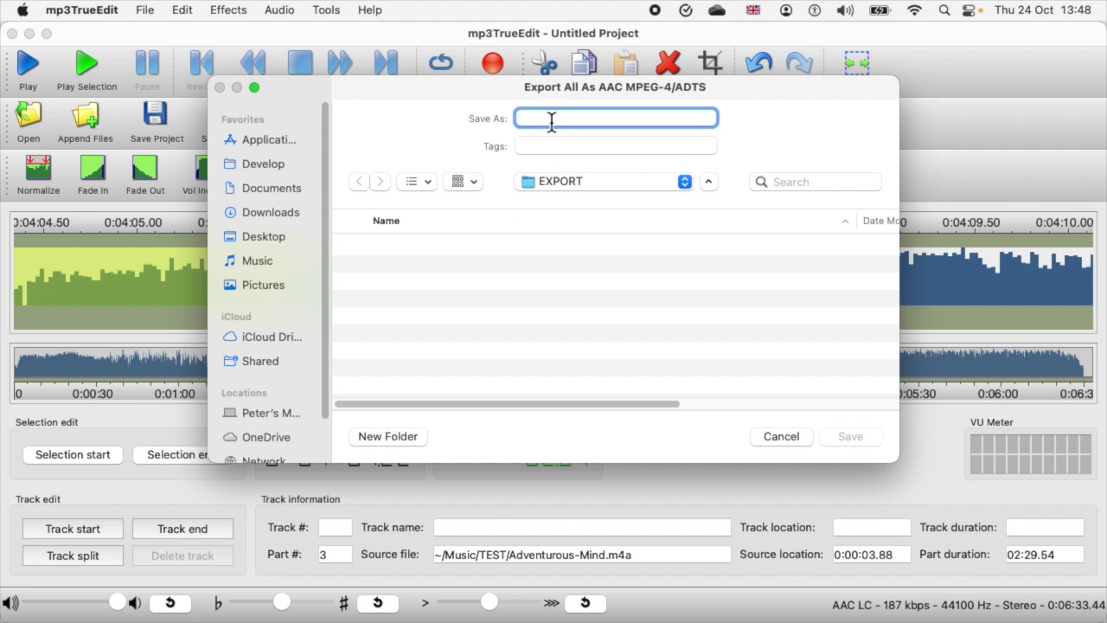
{"action": "type", "text": "Exp"}
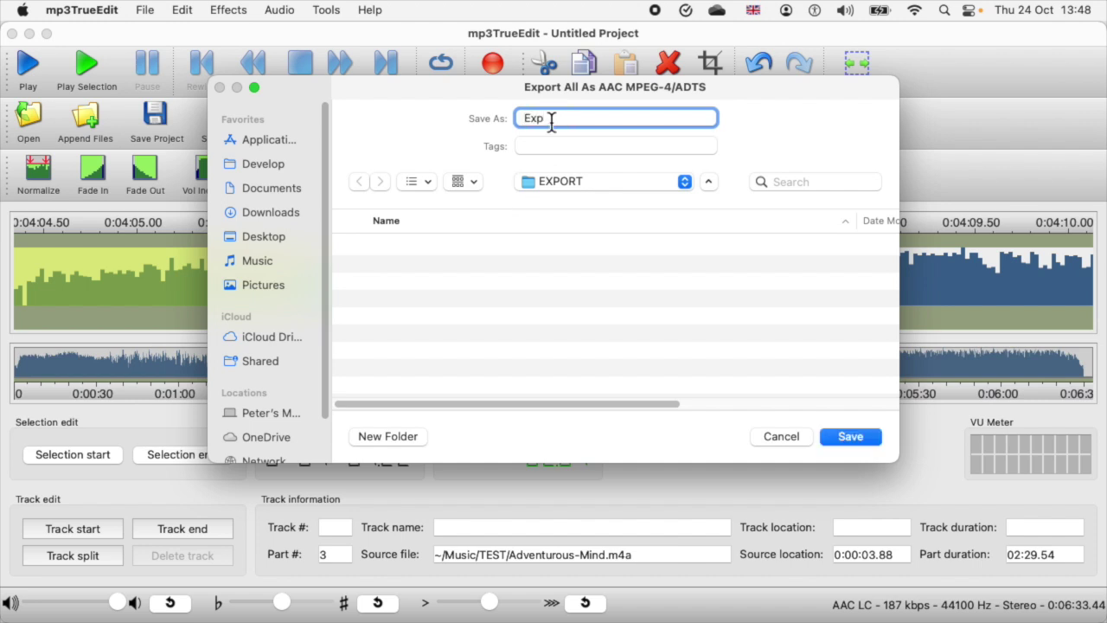
{"action": "type", "text": "A0"}
{"action": "left_click", "coordinate": [849, 436]}
{"action": "left_click", "coordinate": [620, 380]}
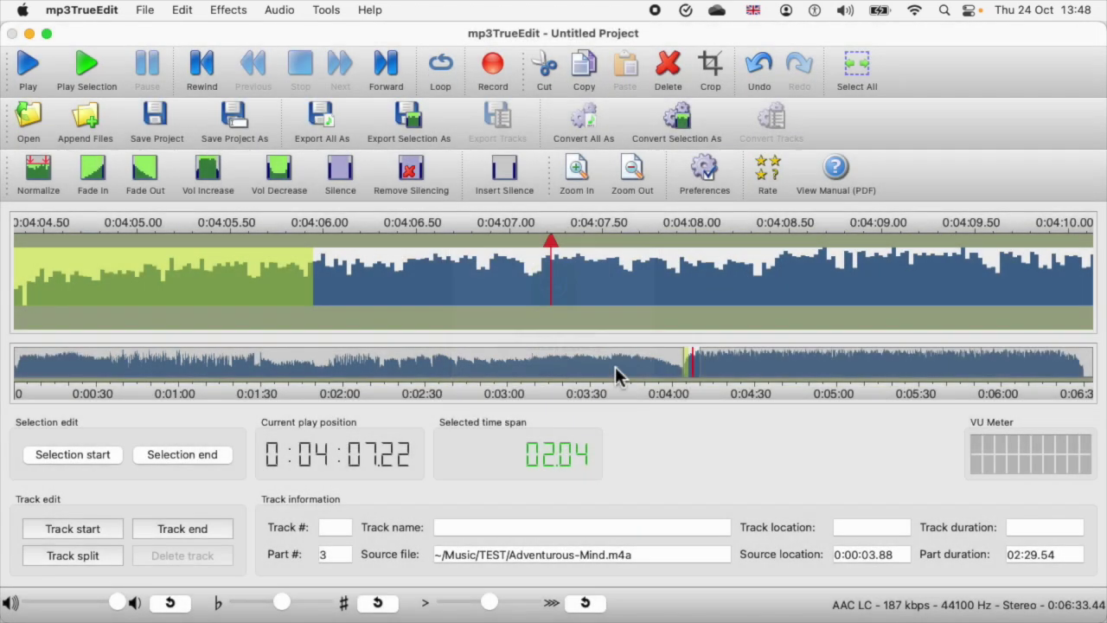
Open OneStop.m4a from the TEST folder in place of the current project.
{"action": "left_click", "coordinate": [33, 116]}
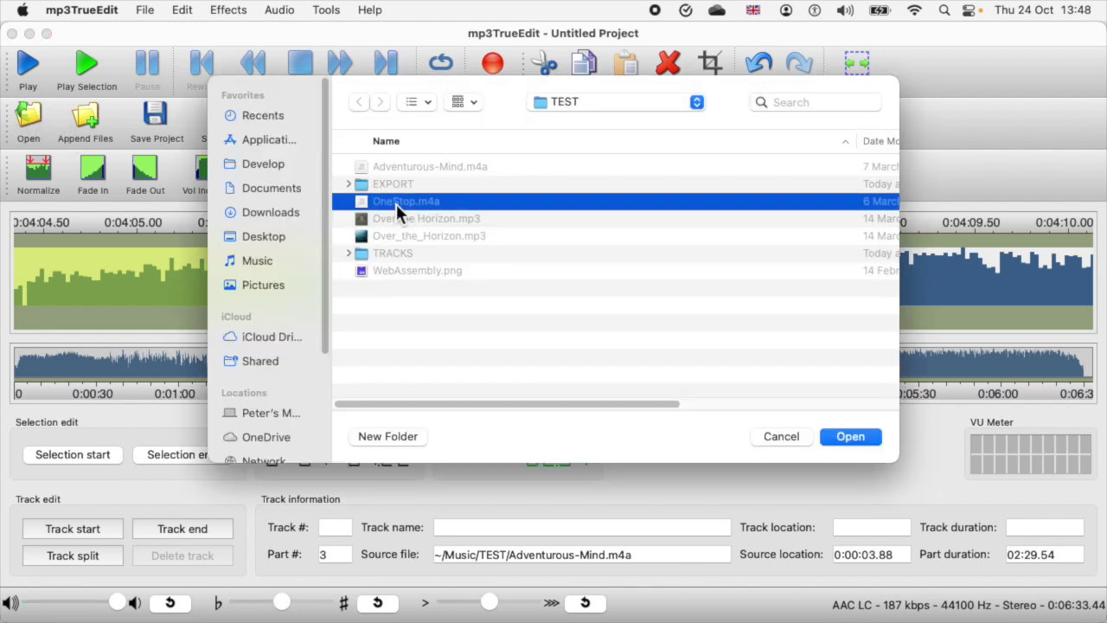
{"action": "double_click", "coordinate": [395, 201]}
{"action": "left_click", "coordinate": [548, 369]}
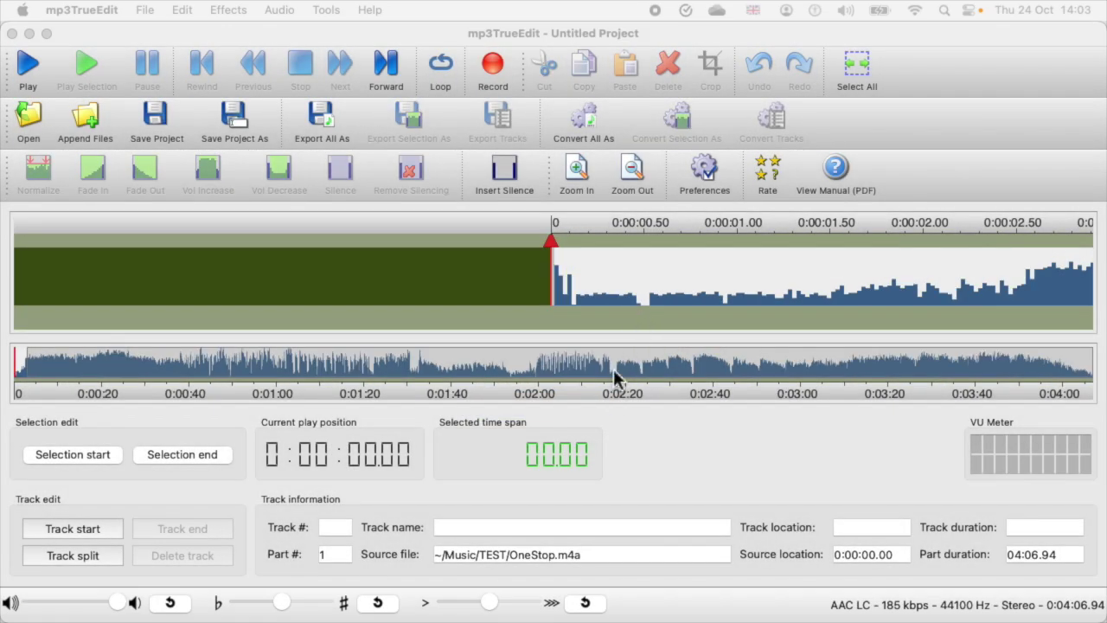
Crop the audio to the passage from 0:02:17.11 to 0:02:23.55 and play the excerpt from its beginning.
{"action": "left_click", "coordinate": [614, 371]}
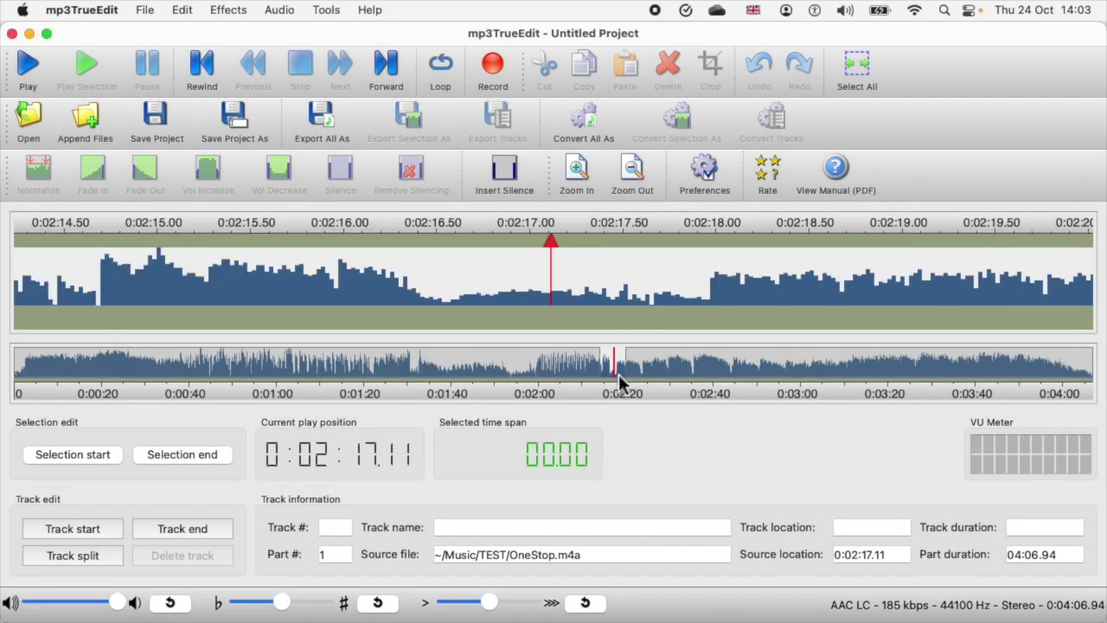
{"action": "left_click", "coordinate": [71, 455]}
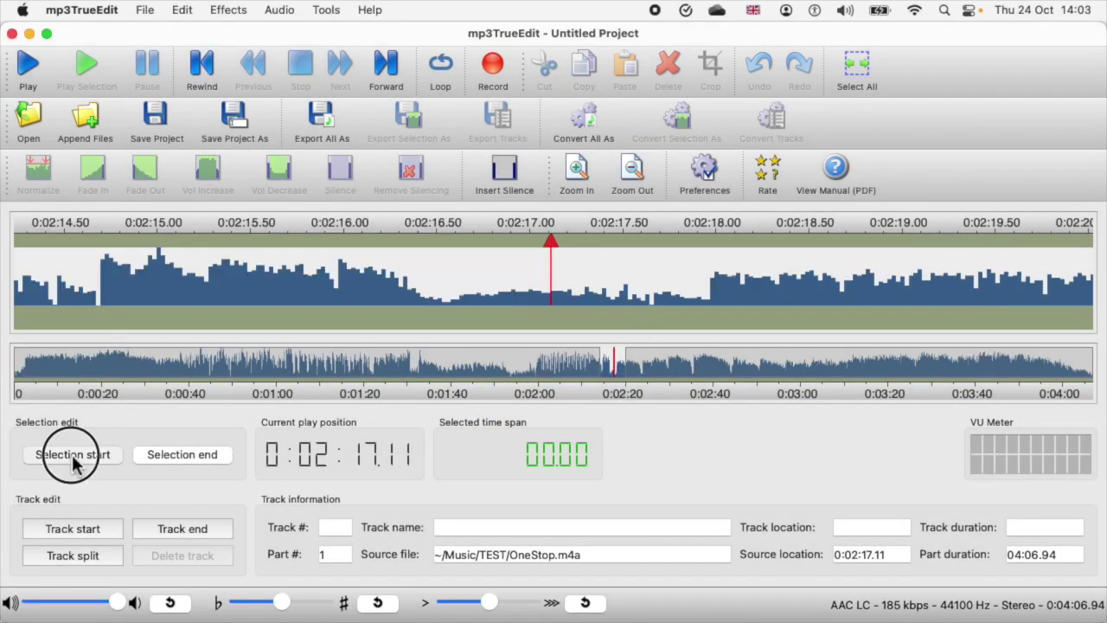
{"action": "left_click", "coordinate": [641, 370]}
{"action": "left_click_drag", "start_coordinate": [497, 239], "coordinate": [474, 240]}
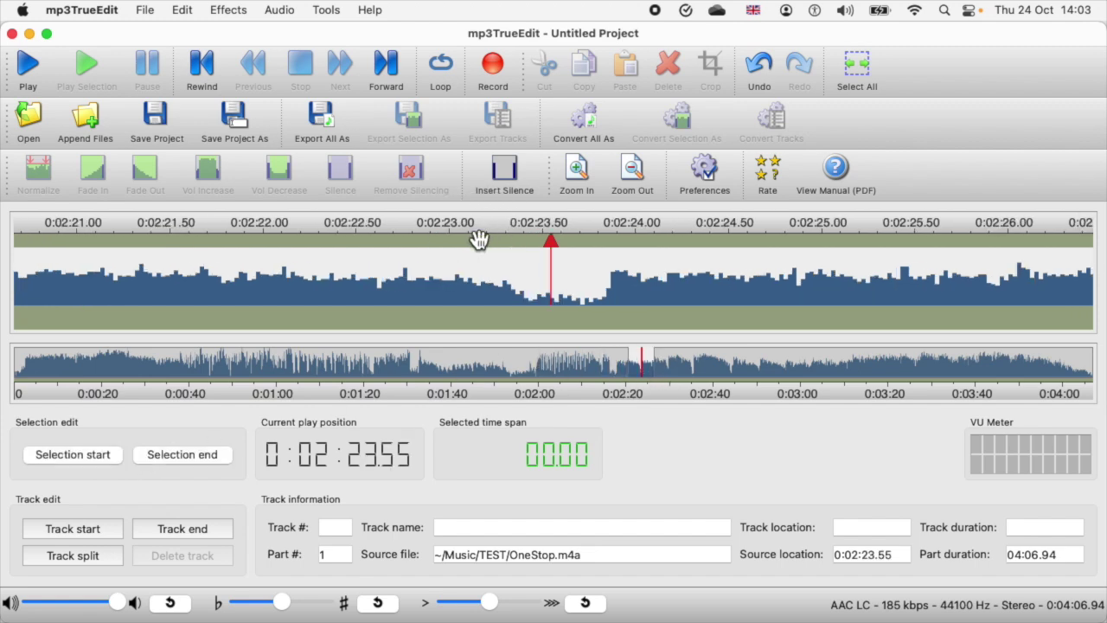
{"action": "left_click", "coordinate": [189, 452]}
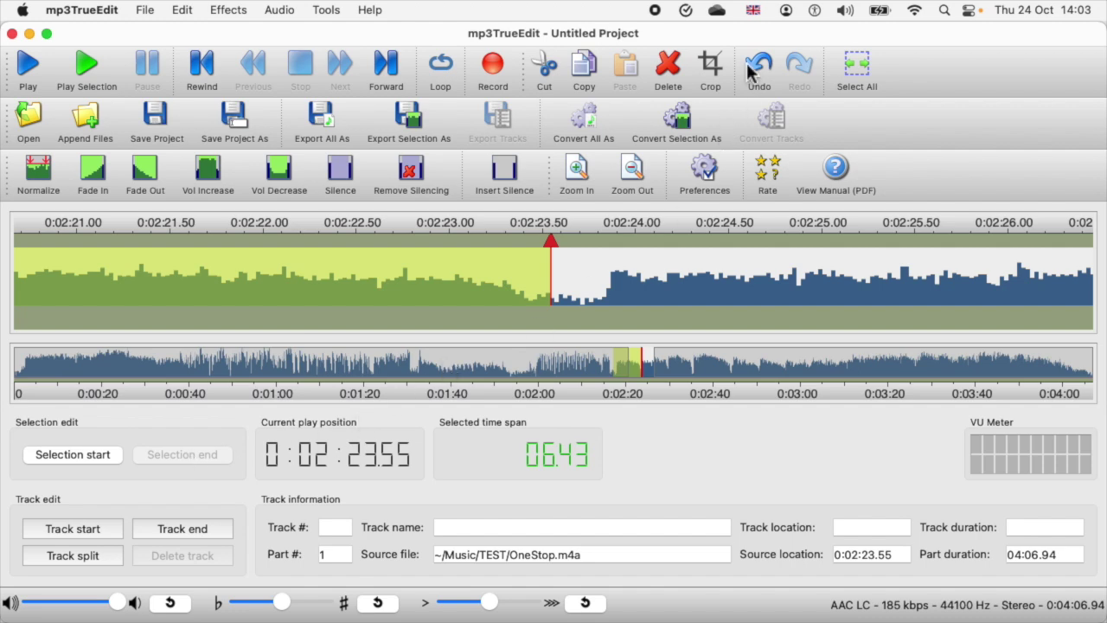
{"action": "left_click", "coordinate": [709, 65]}
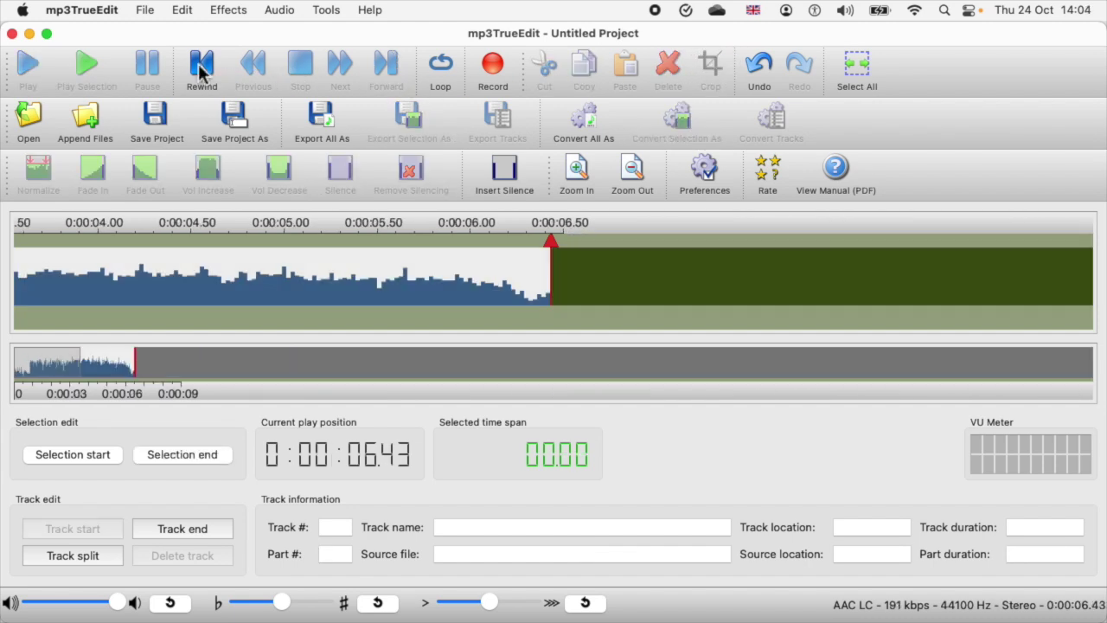
{"action": "left_click", "coordinate": [201, 69]}
{"action": "left_click", "coordinate": [30, 73]}
Select the entire excerpt and normalize it by +6 steps with a 0.0 dB target.
{"action": "left_click", "coordinate": [860, 66]}
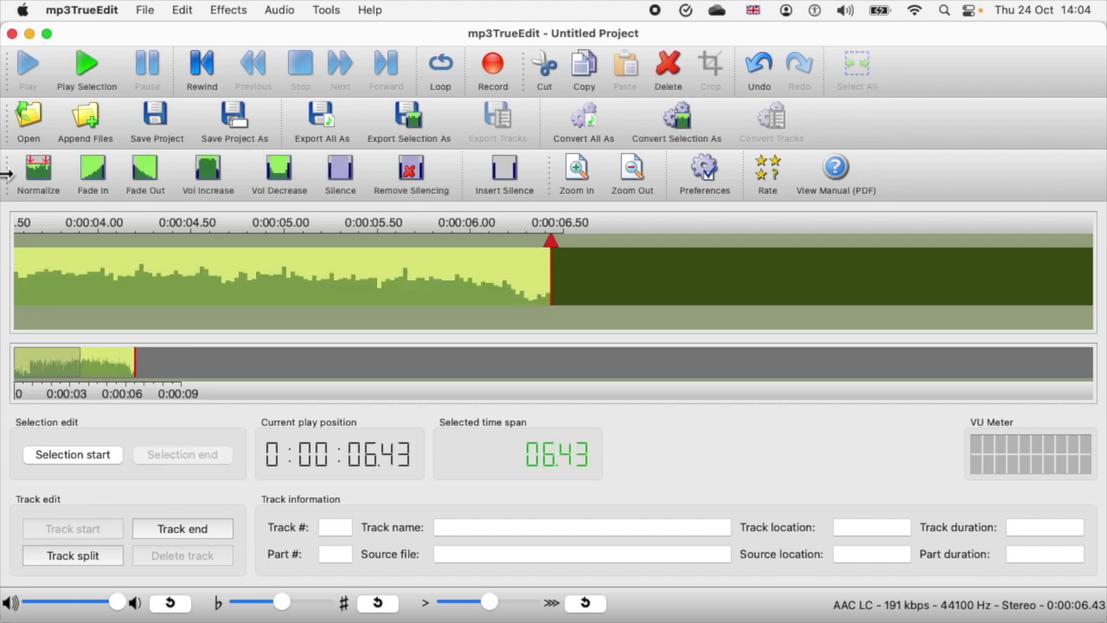
{"action": "left_click", "coordinate": [37, 171]}
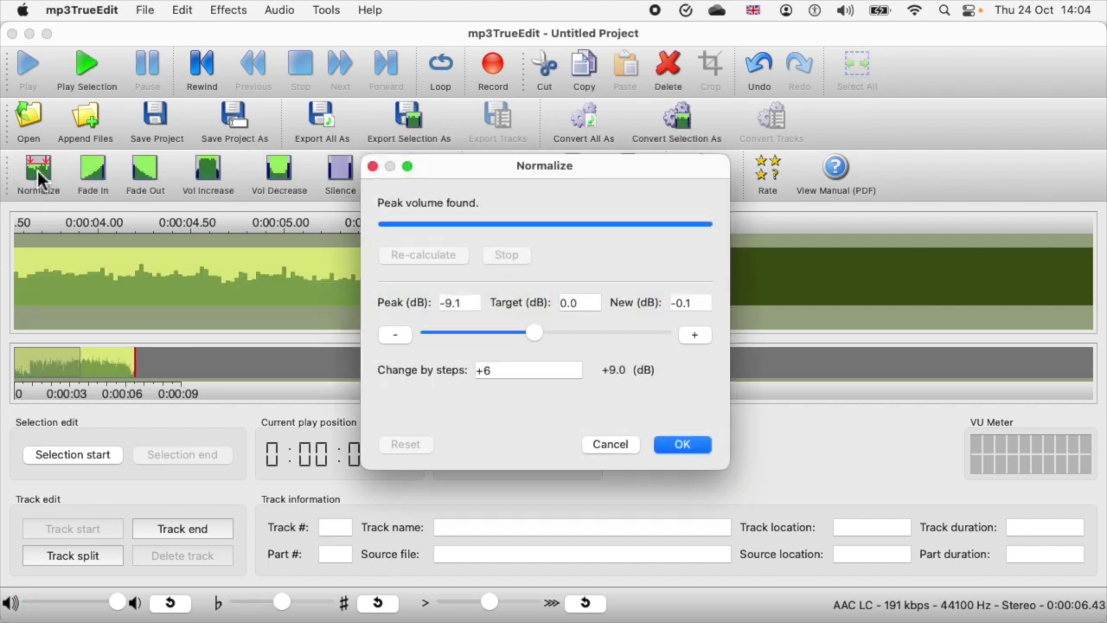
{"action": "left_click", "coordinate": [676, 447]}
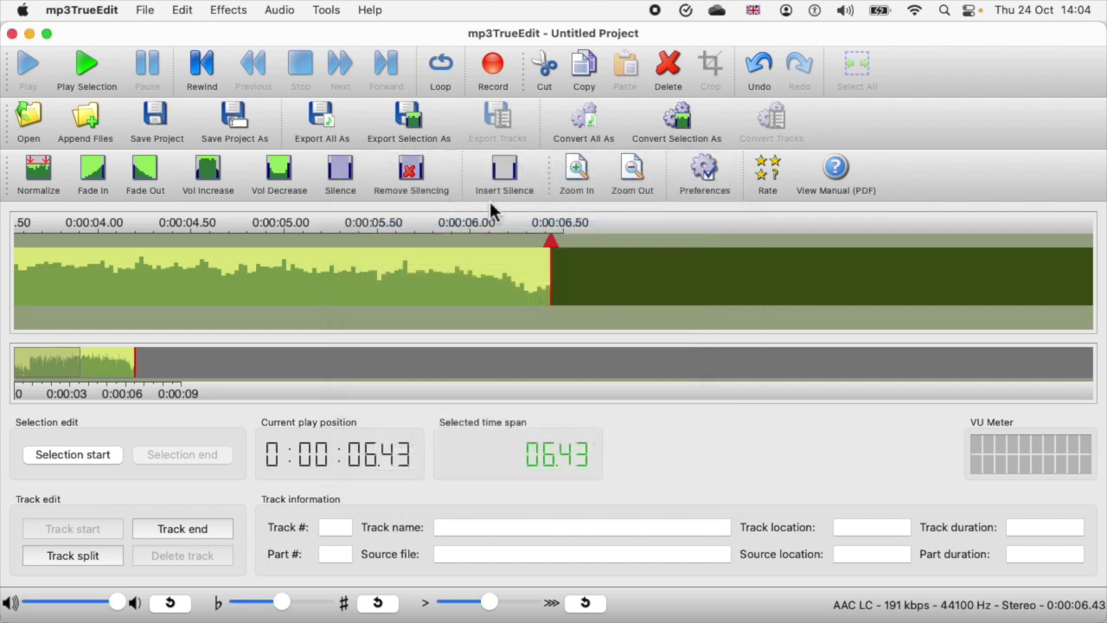
Rewind to the beginning, play the start of the normalized excerpt, and stop playback.
{"action": "left_click", "coordinate": [204, 75]}
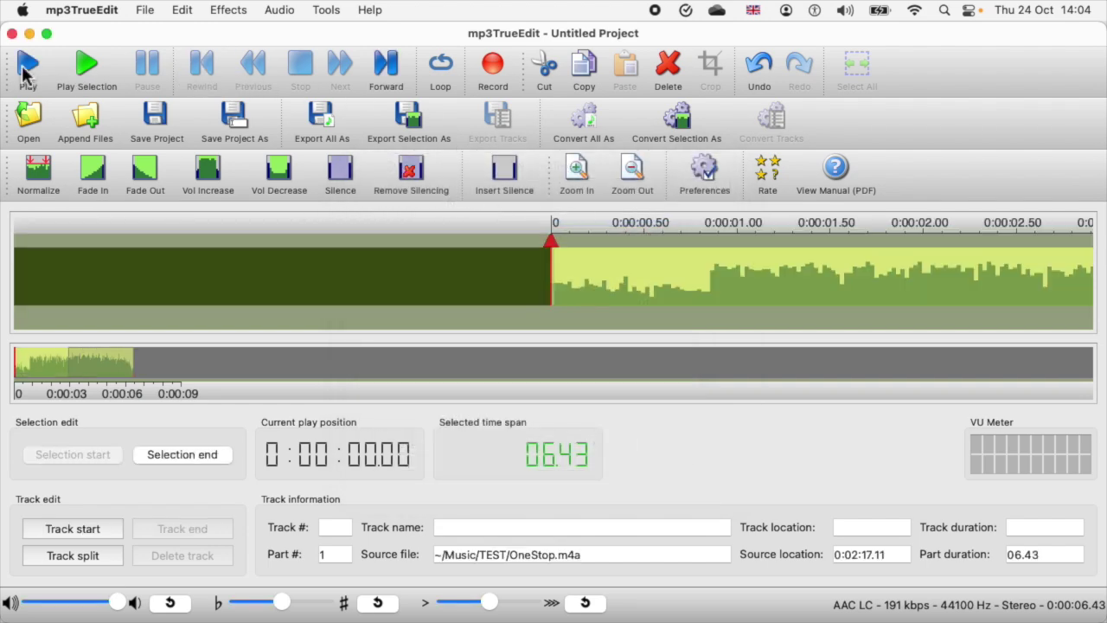
{"action": "left_click", "coordinate": [26, 69]}
{"action": "left_click", "coordinate": [301, 70]}
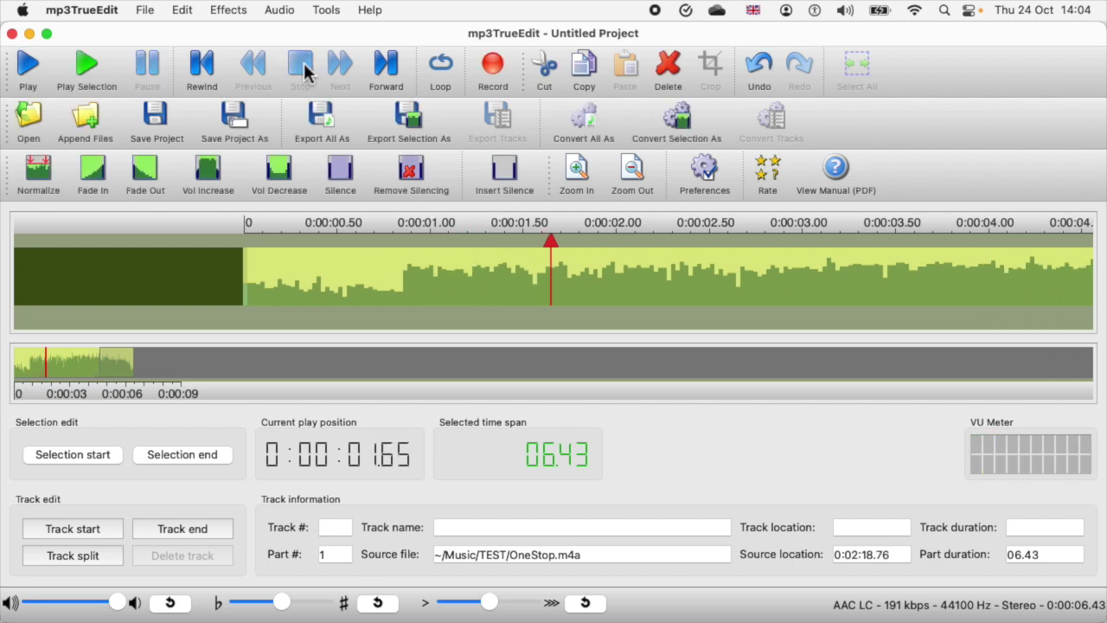
Export the whole normalized excerpt to the EXPORT folder as ExpCrop01.
{"action": "left_click", "coordinate": [324, 121]}
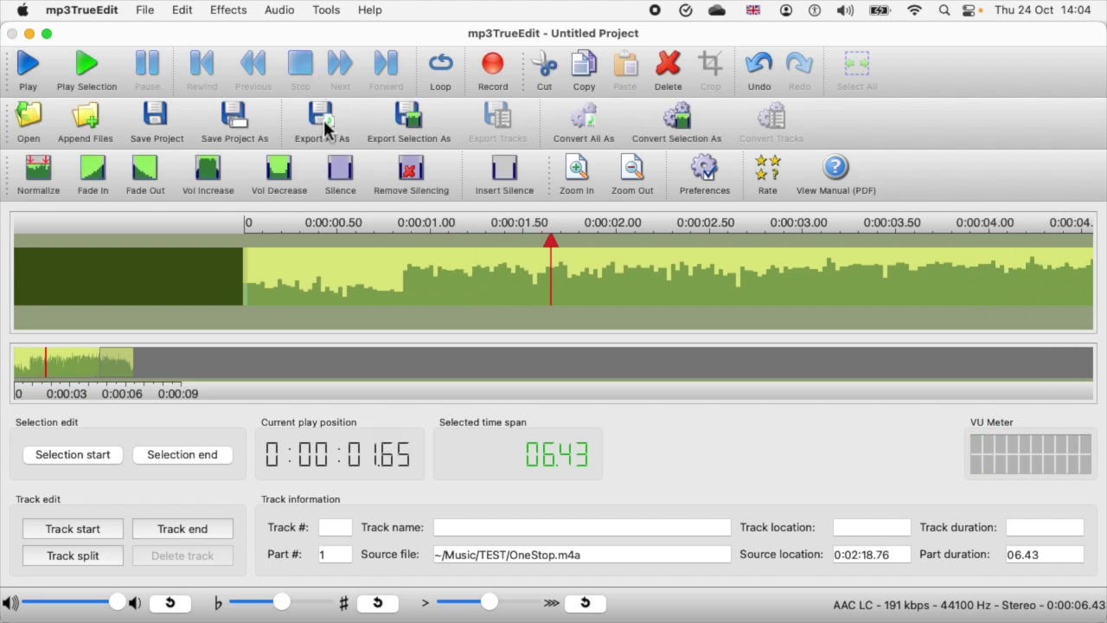
{"action": "type", "text": "Ex"}
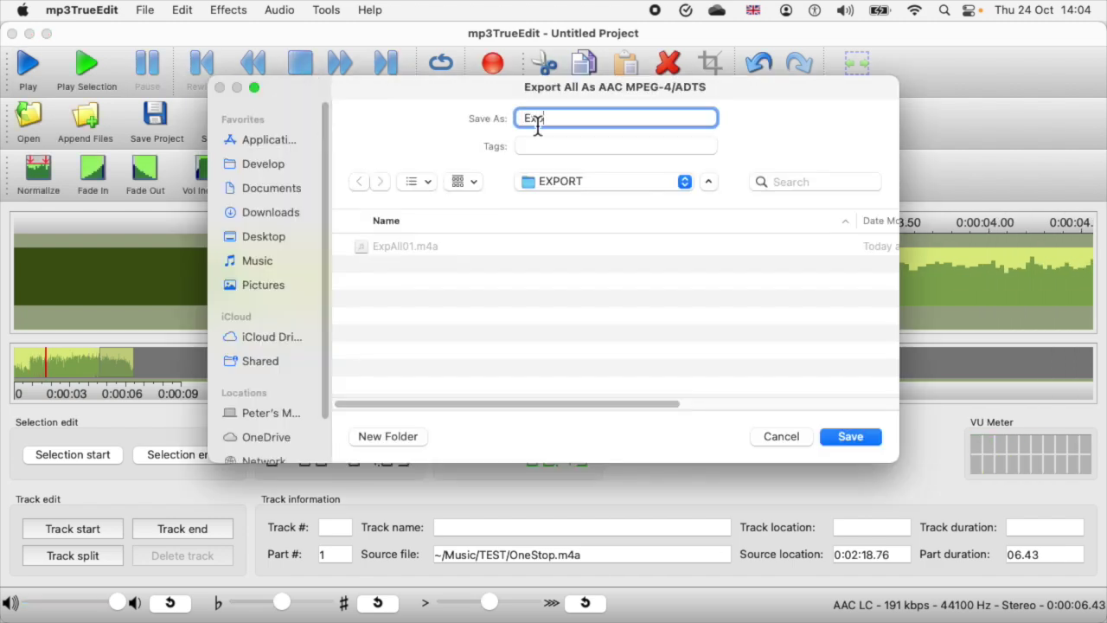
{"action": "type", "text": "pS"}
{"action": "key", "text": "BackSpace"}
{"action": "type", "text": "Crop01"}
{"action": "key", "text": "Return"}
{"action": "key", "text": "Return"}
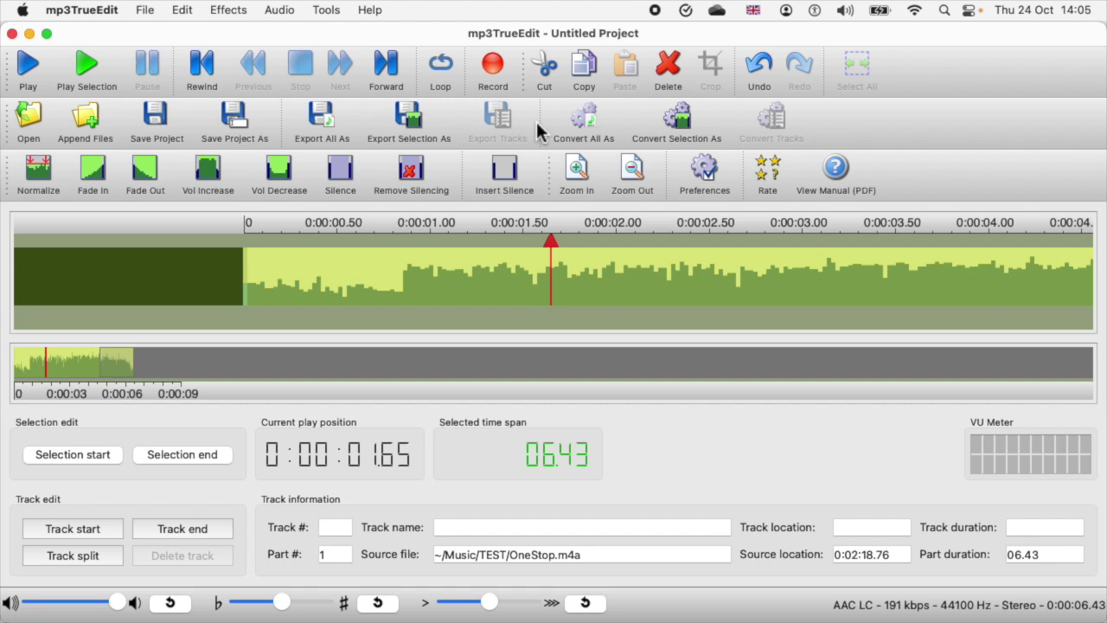
Undo the normalization and crop, restoring the full OneStop.m4a with the passage ending at 0:02:23.55 selected.
{"action": "left_click", "coordinate": [755, 69]}
{"action": "left_click", "coordinate": [755, 68]}
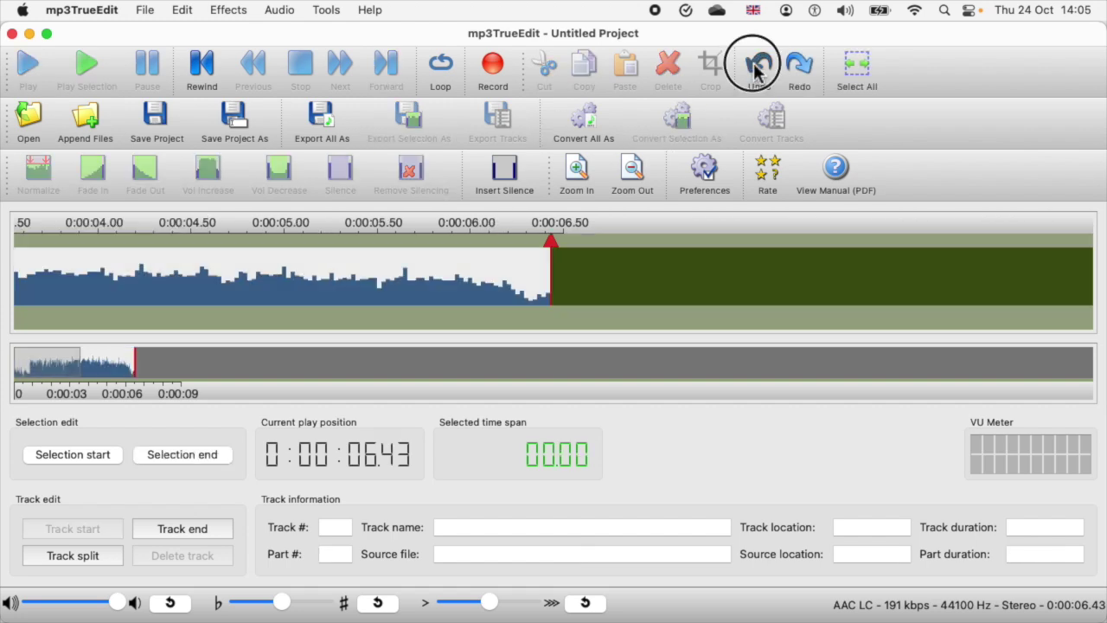
{"action": "left_click", "coordinate": [755, 68]}
{"action": "left_click", "coordinate": [754, 67]}
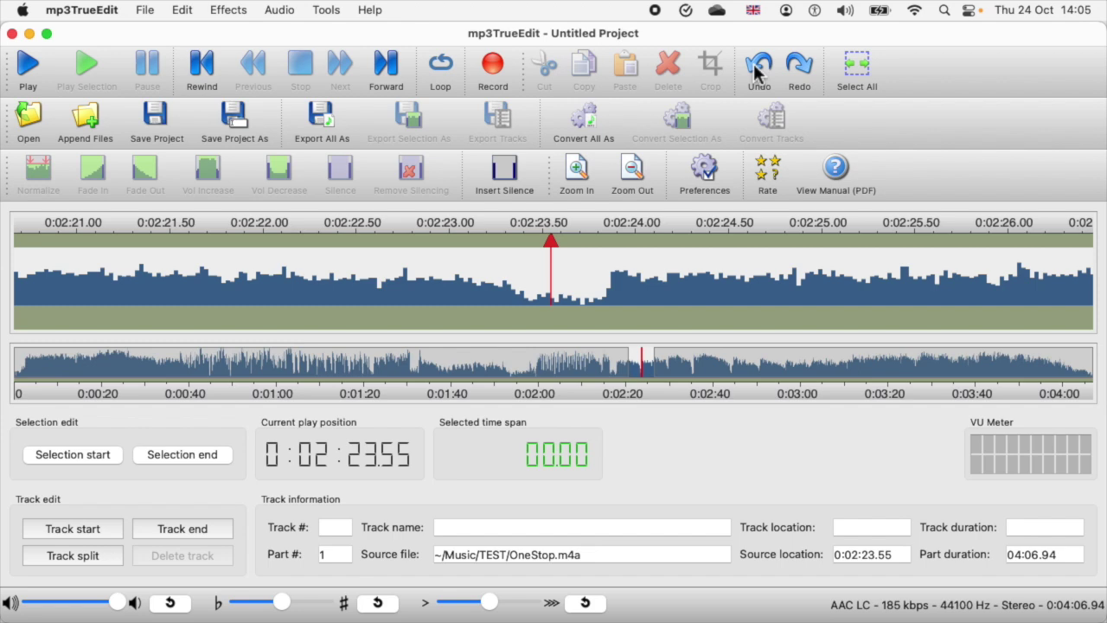
{"action": "left_click", "coordinate": [797, 66]}
Export the selected passage of OneStop.m4a to the EXPORT folder as ExpCrop02.
{"action": "left_click", "coordinate": [412, 121]}
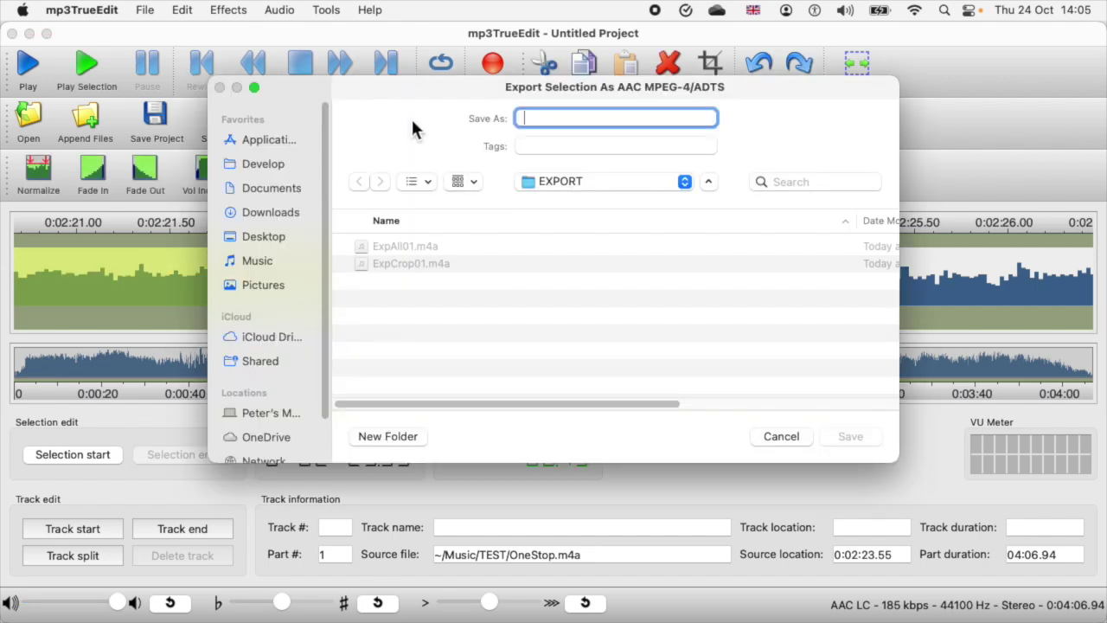
{"action": "type", "text": "Exp"}
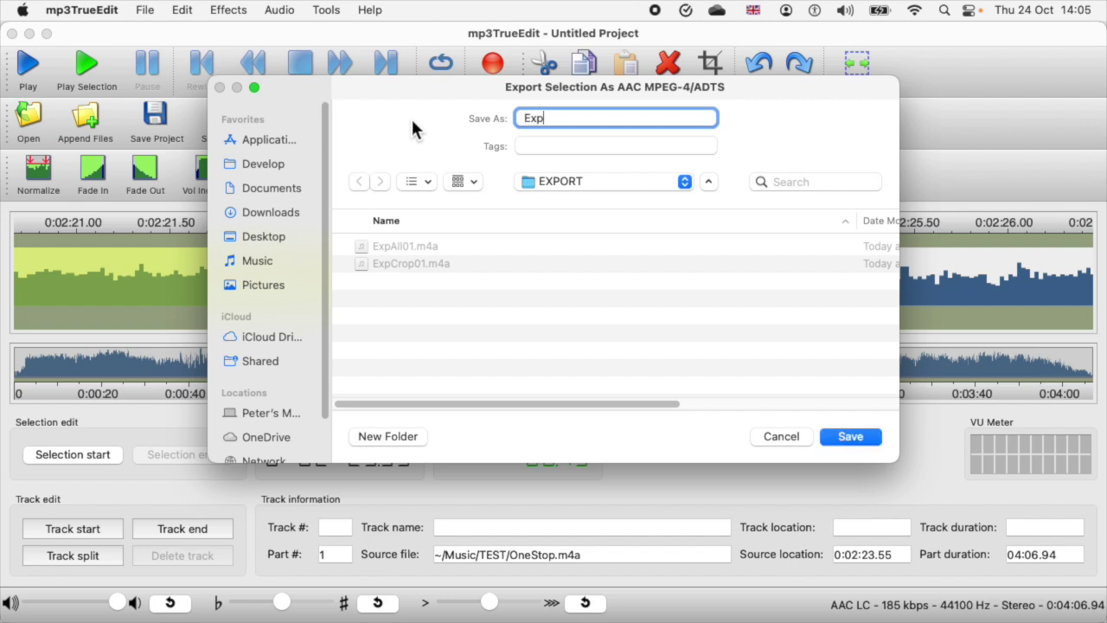
{"action": "type", "text": "Crop02"}
{"action": "left_click", "coordinate": [843, 440]}
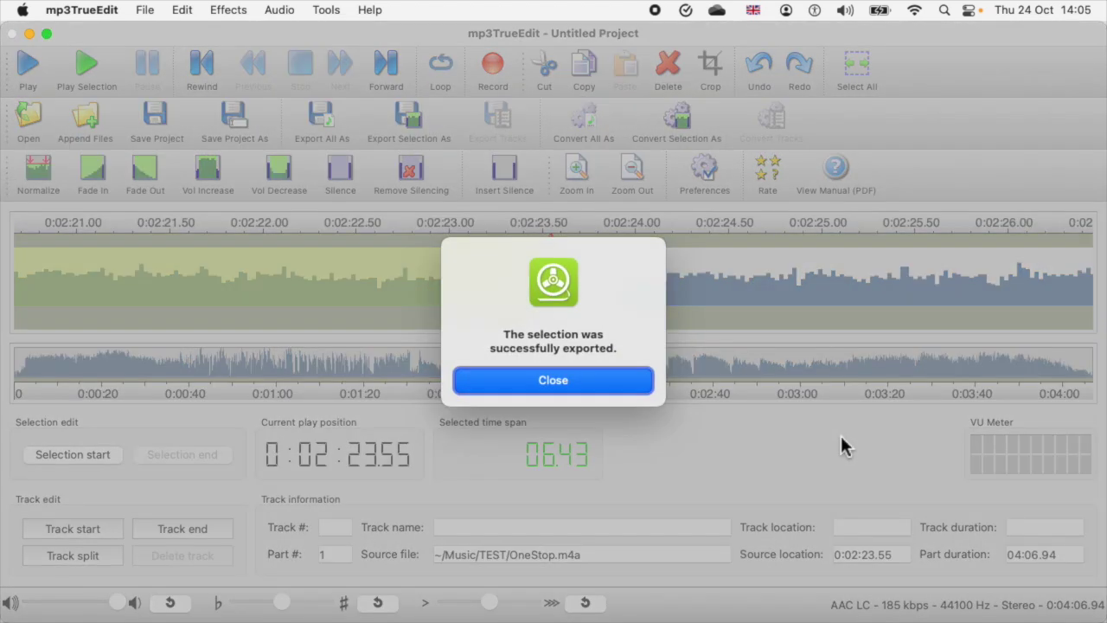
{"action": "left_click", "coordinate": [602, 388]}
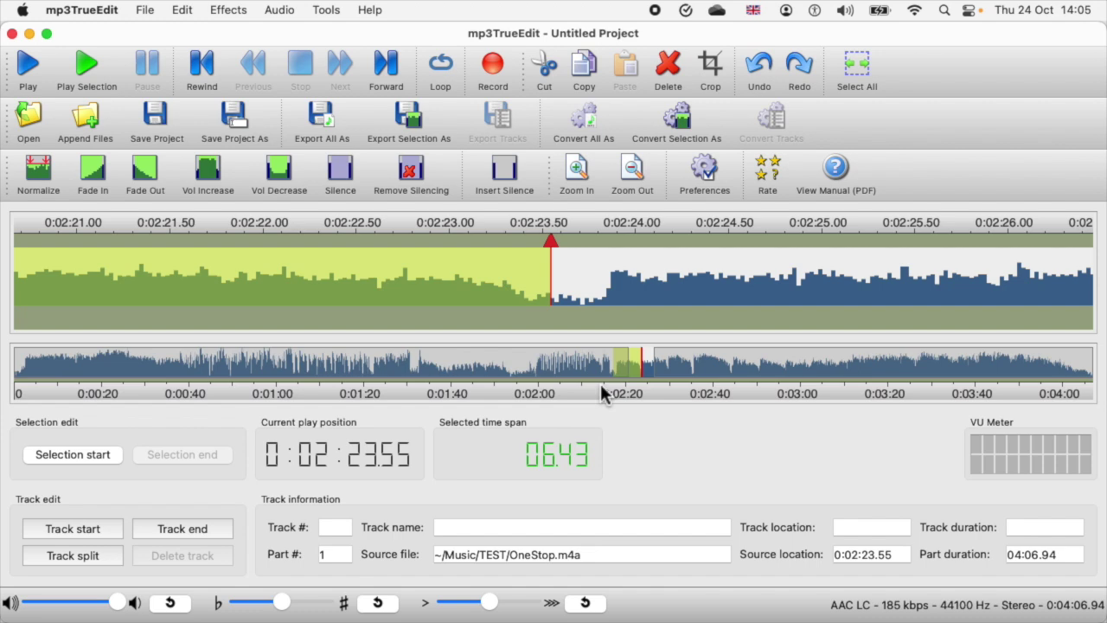
Start a new empty project and open OneStop.m4a from the TEST folder.
{"action": "key", "text": "super+n"}
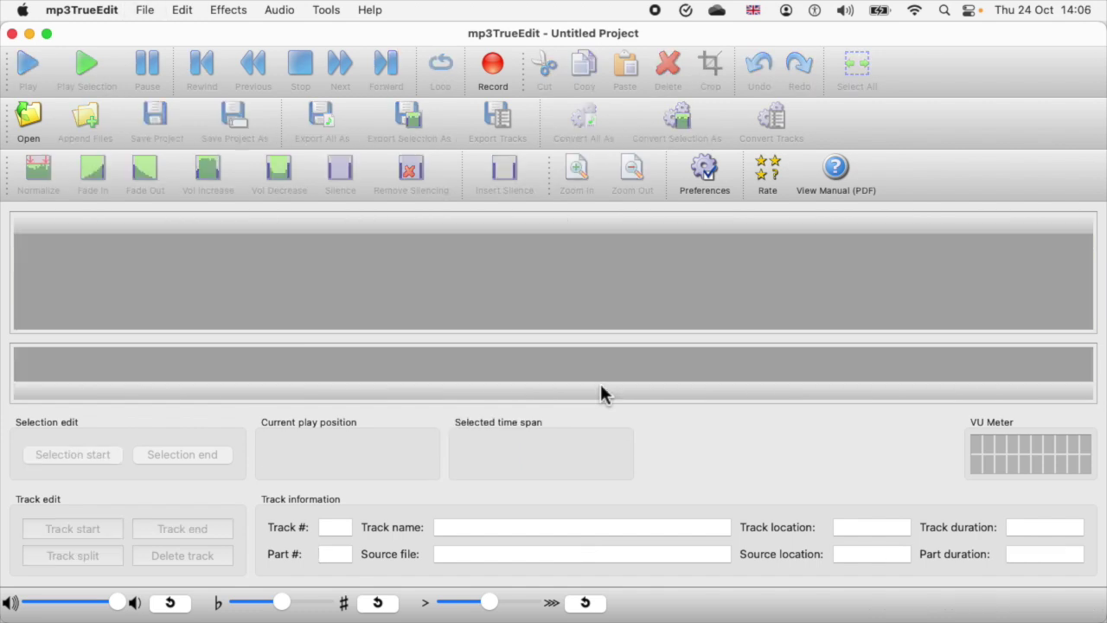
{"action": "left_click", "coordinate": [31, 123]}
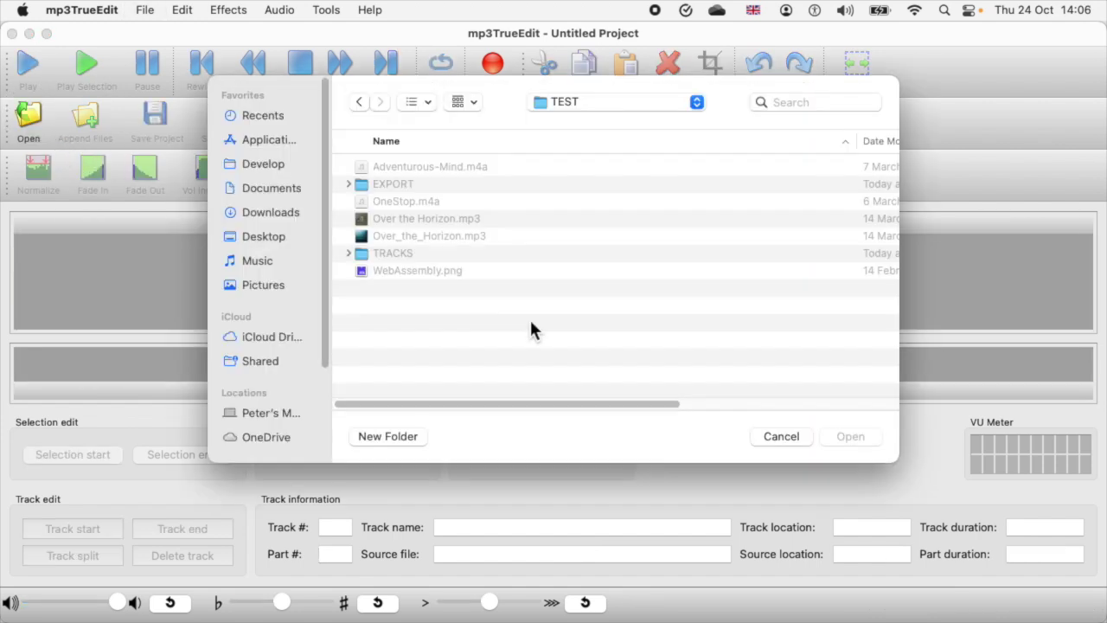
{"action": "double_click", "coordinate": [433, 203]}
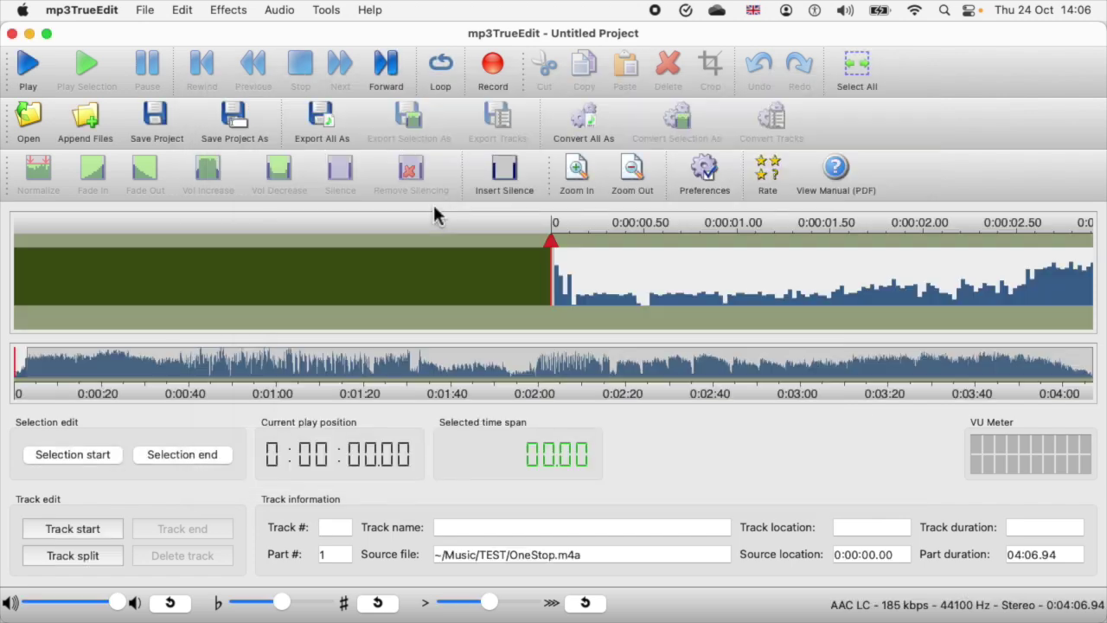
Select the first part of OneStop.m4a, from its beginning to 0:01:53.75.
{"action": "left_click", "coordinate": [512, 372]}
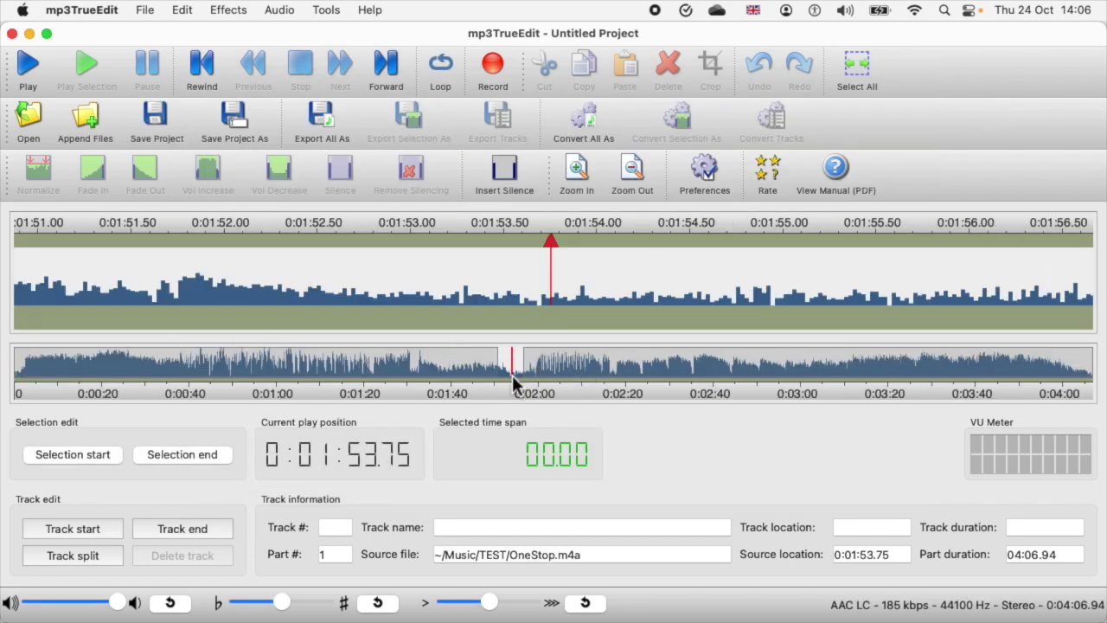
{"action": "left_click", "coordinate": [171, 459]}
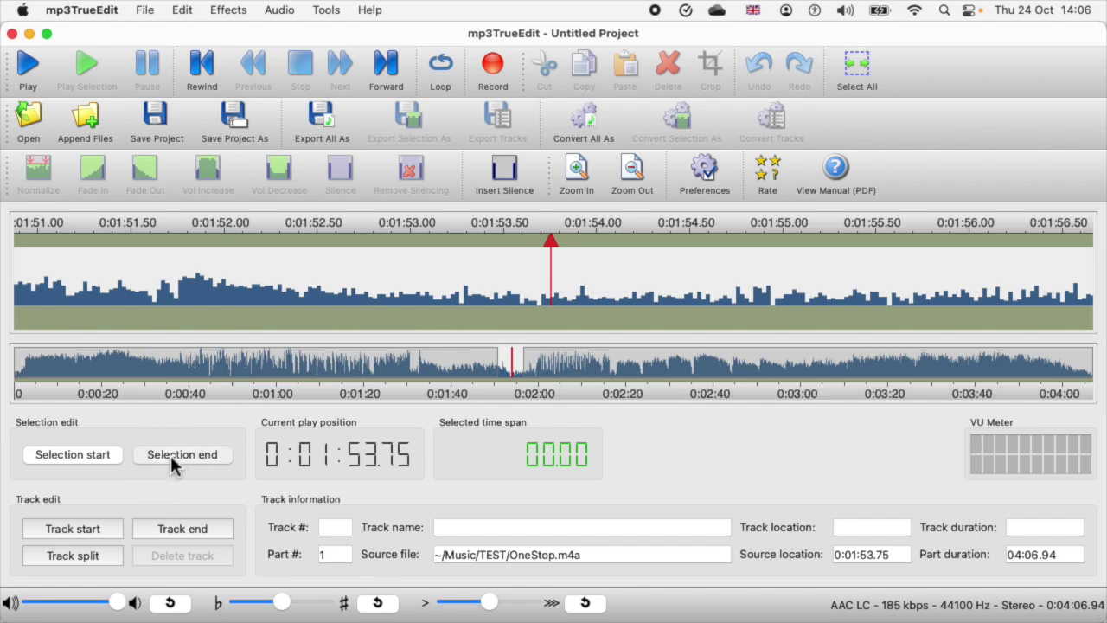
{"action": "left_click", "coordinate": [201, 63]}
{"action": "left_click", "coordinate": [75, 453]}
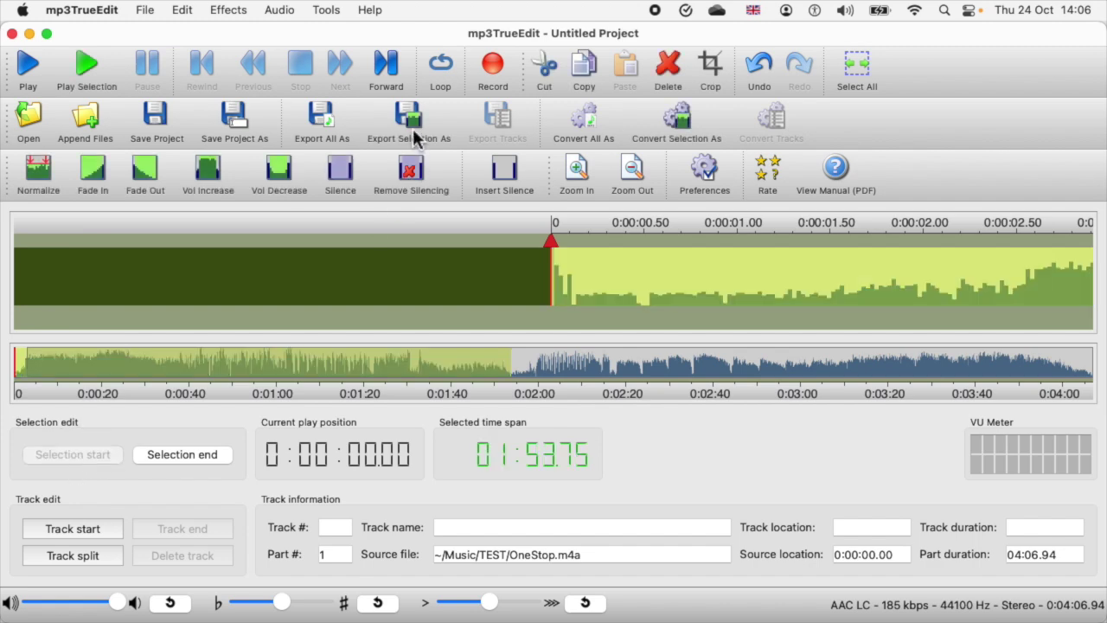
Export the selected first part of OneStop.m4a as ExpHalf01.
{"action": "left_click", "coordinate": [413, 141]}
{"action": "type", "text": "ExpHalf01"}
{"action": "key", "text": "Return"}
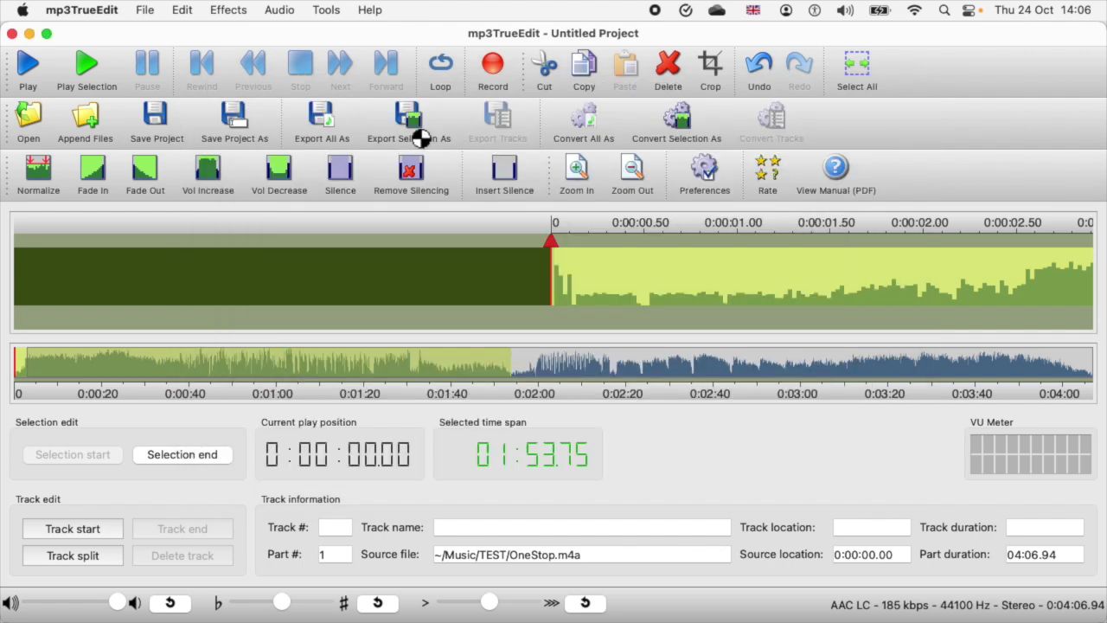
{"action": "key", "text": "Return"}
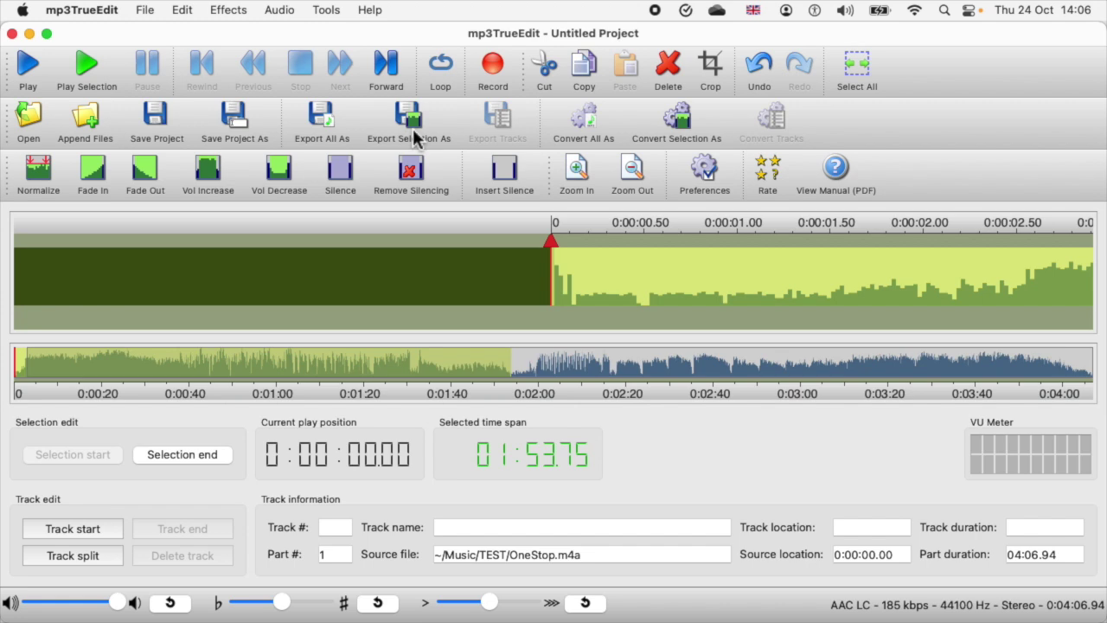
Select the remaining part of OneStop.m4a, from 0:01:53.75 to the end of the file.
{"action": "key", "text": "End"}
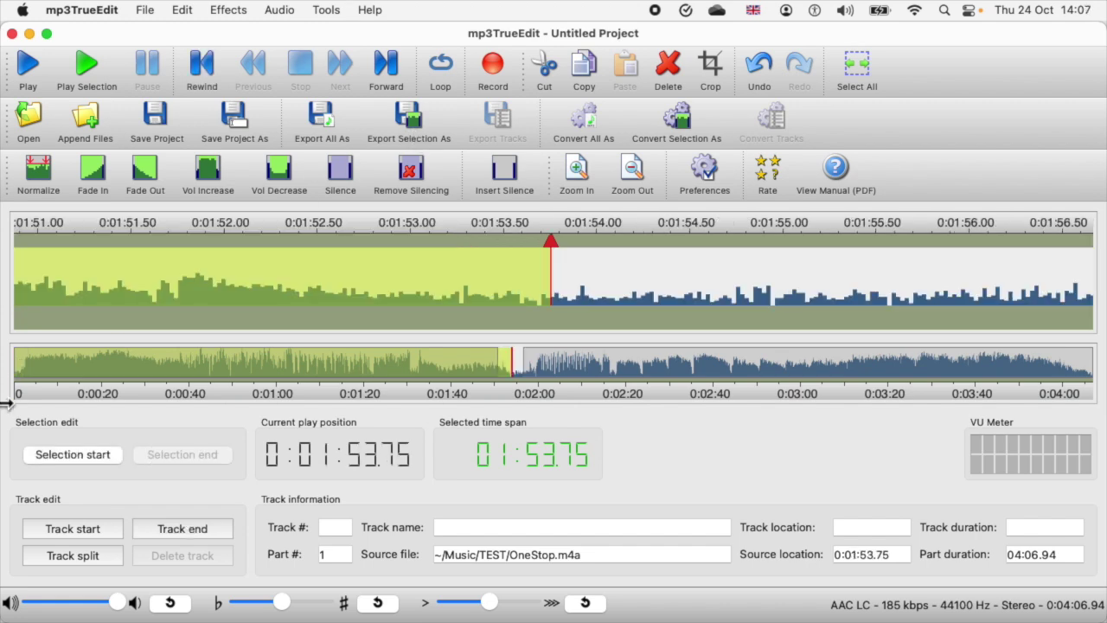
{"action": "left_click", "coordinate": [62, 453]}
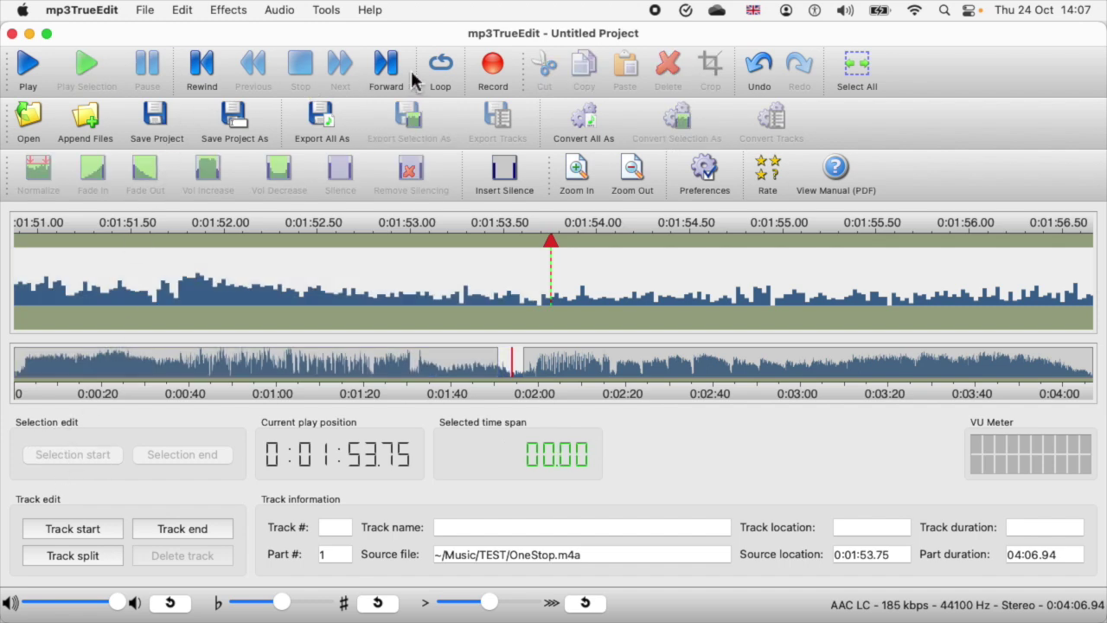
{"action": "left_click", "coordinate": [386, 67]}
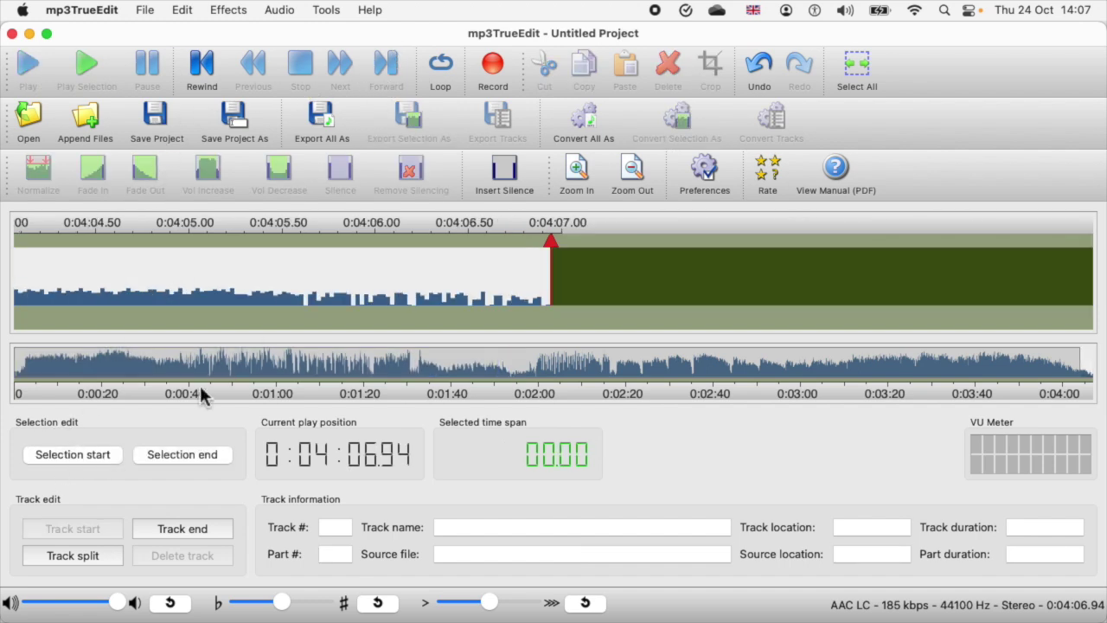
{"action": "left_click", "coordinate": [181, 455]}
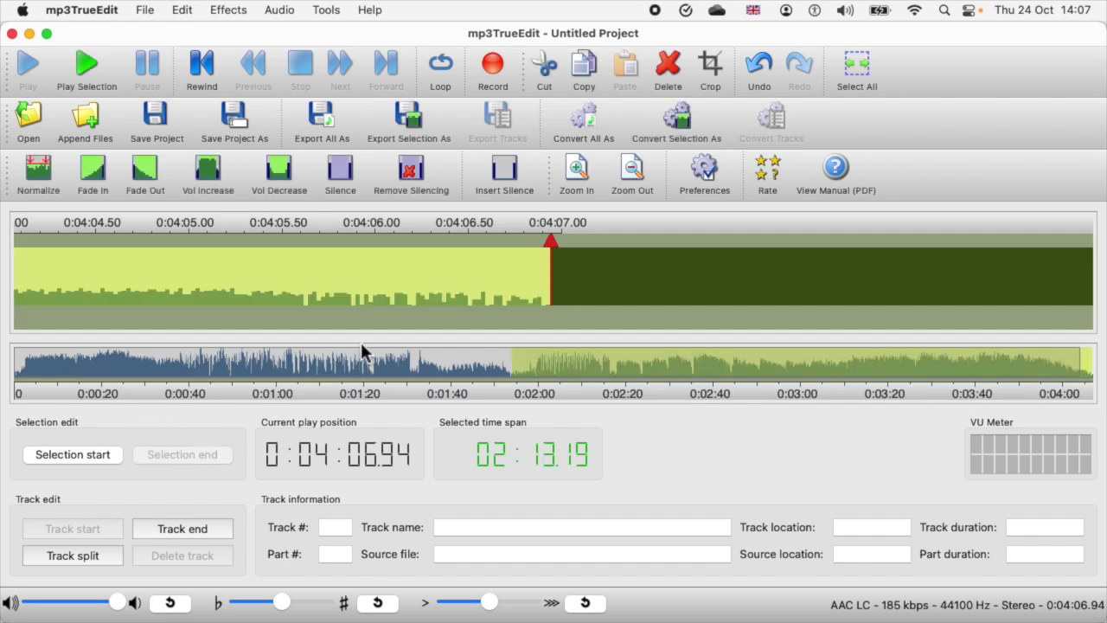
Export the selected second part of OneStop.m4a to the EXPORT folder as ExpHalf02.
{"action": "left_click", "coordinate": [410, 127]}
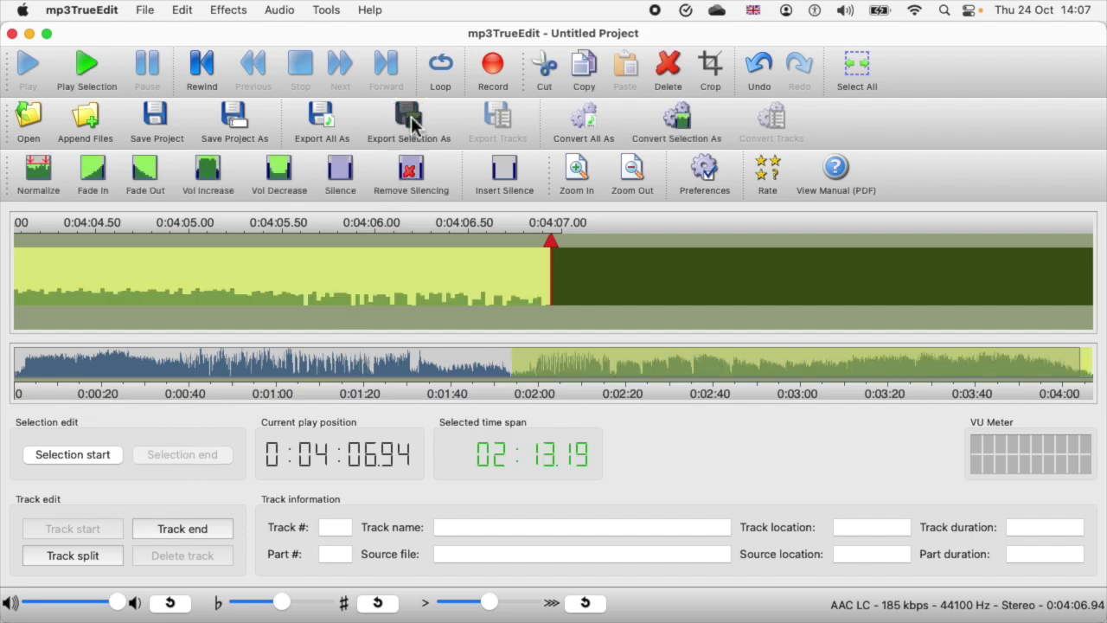
{"action": "type", "text": "Exp"}
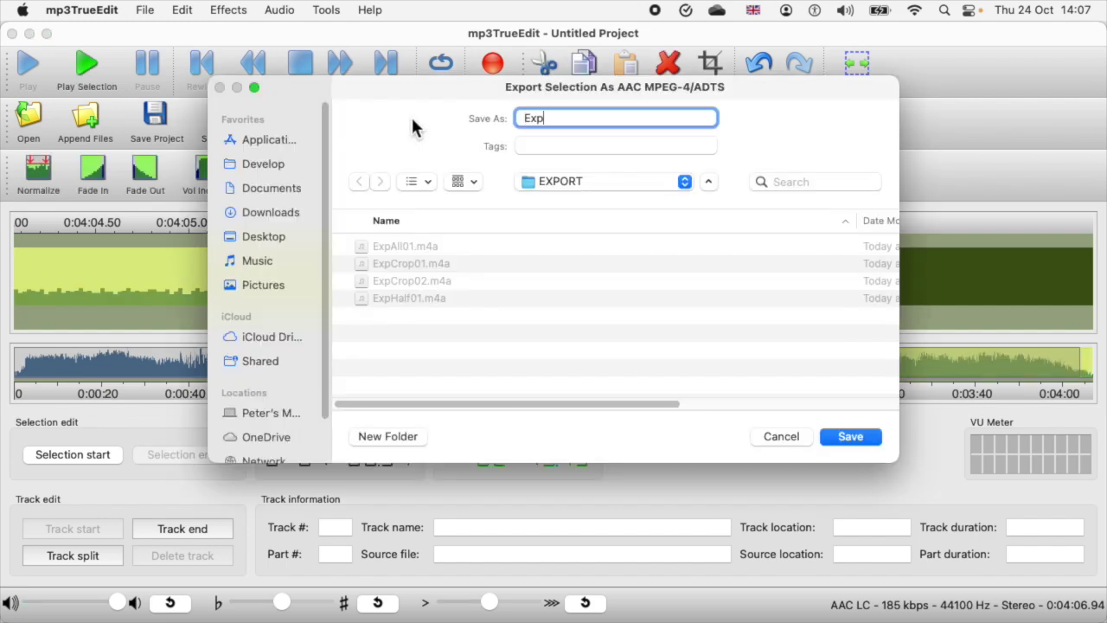
{"action": "type", "text": "Half02"}
{"action": "key", "text": "Return"}
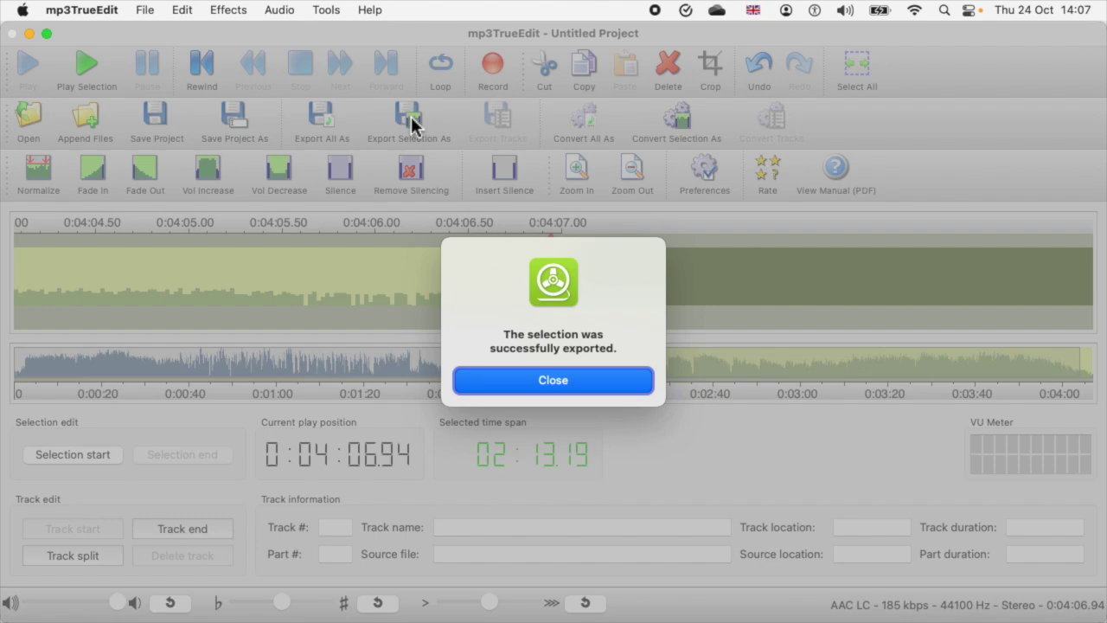
{"action": "key", "text": "Return"}
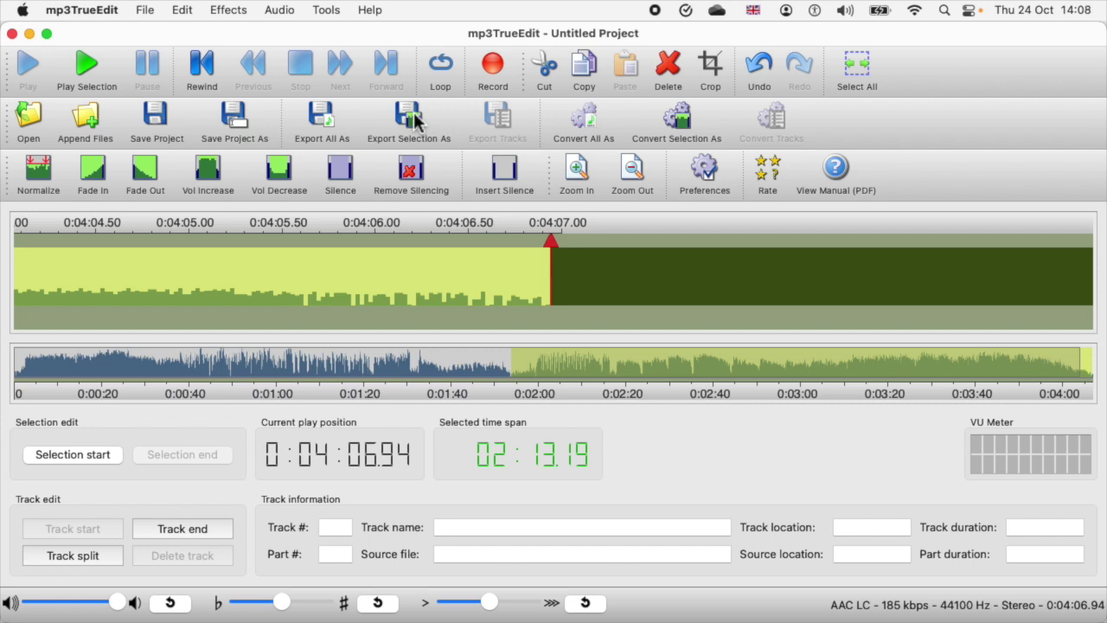
Look through the list of keyboard shortcuts in the application's help.
{"action": "left_click", "coordinate": [371, 11]}
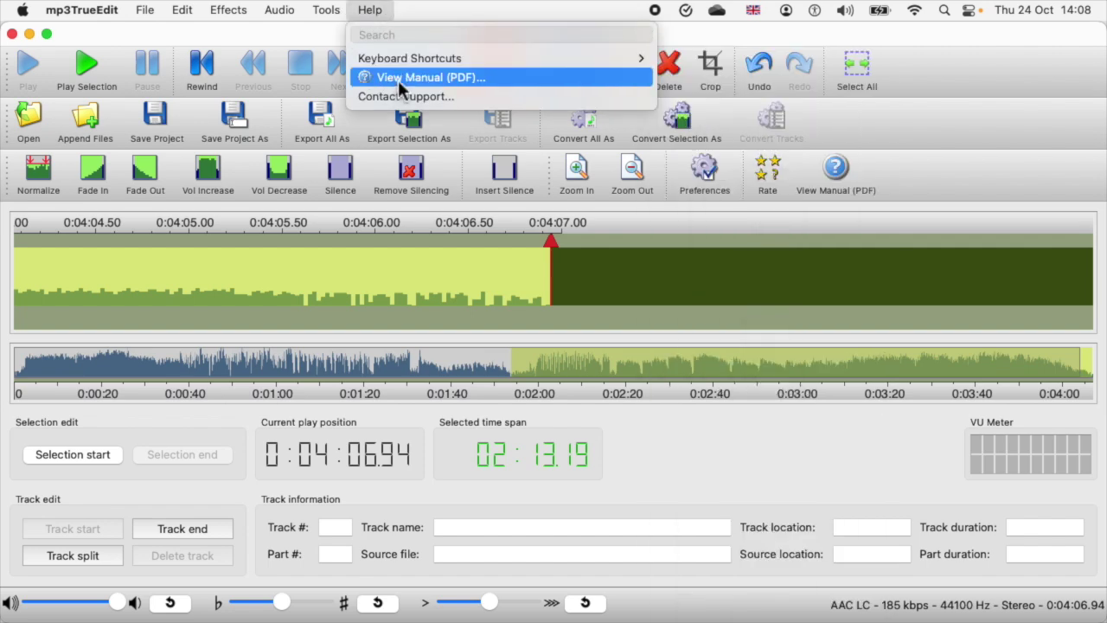
{"action": "mouse_move", "coordinate": [388, 57]}
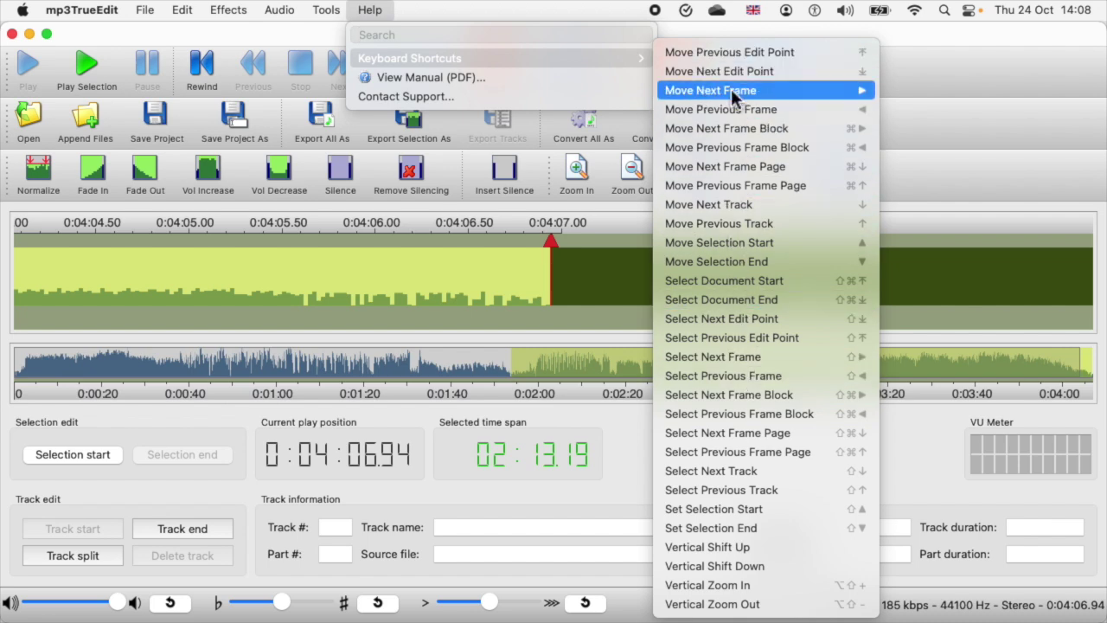
{"action": "left_click", "coordinate": [378, 16]}
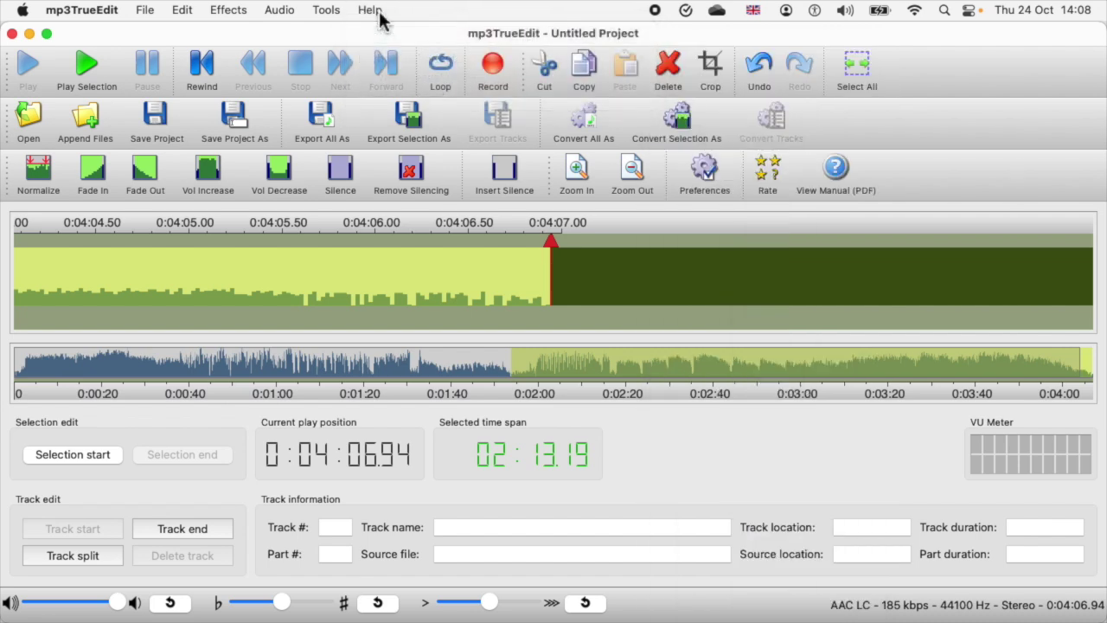
Save the project in the TEST folder under the name Demo01.
{"action": "left_click", "coordinate": [146, 10]}
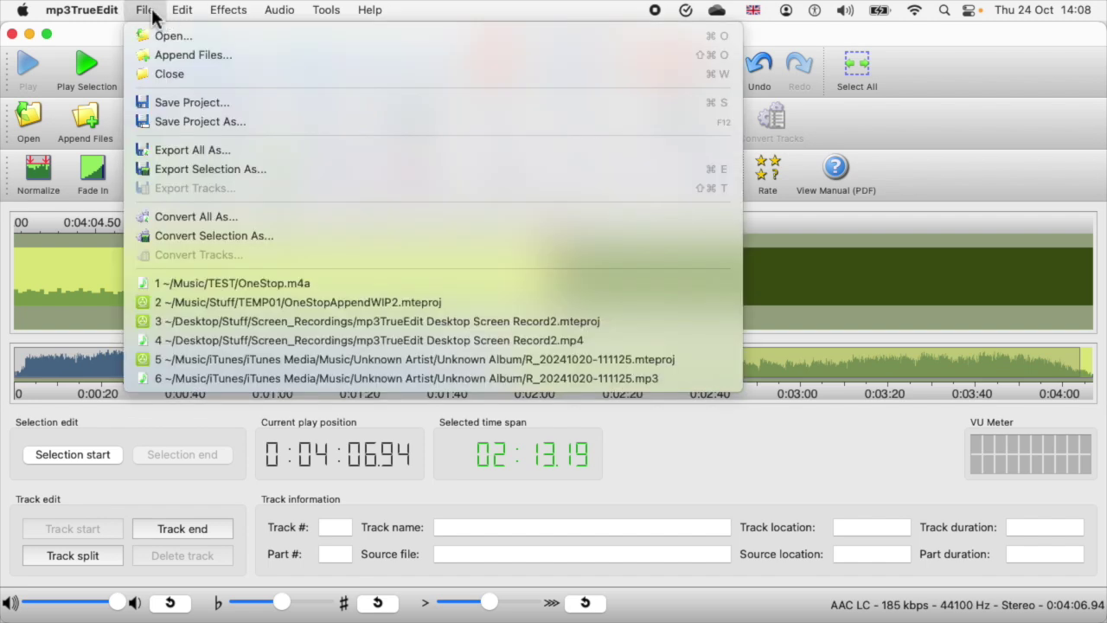
{"action": "left_click", "coordinate": [198, 122]}
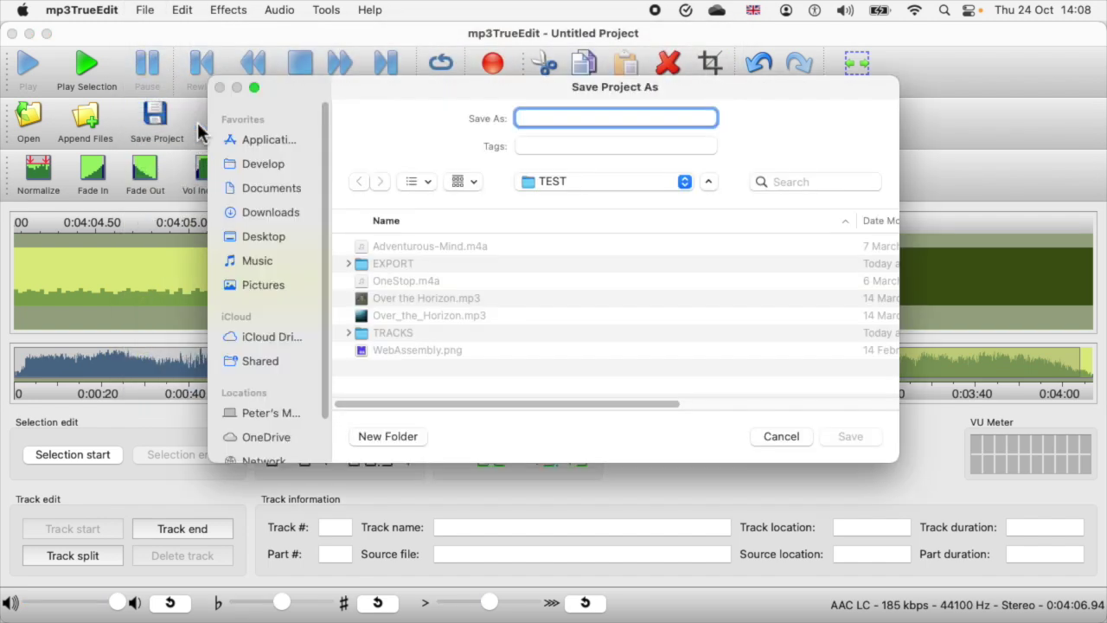
{"action": "type", "text": "Demo01"}
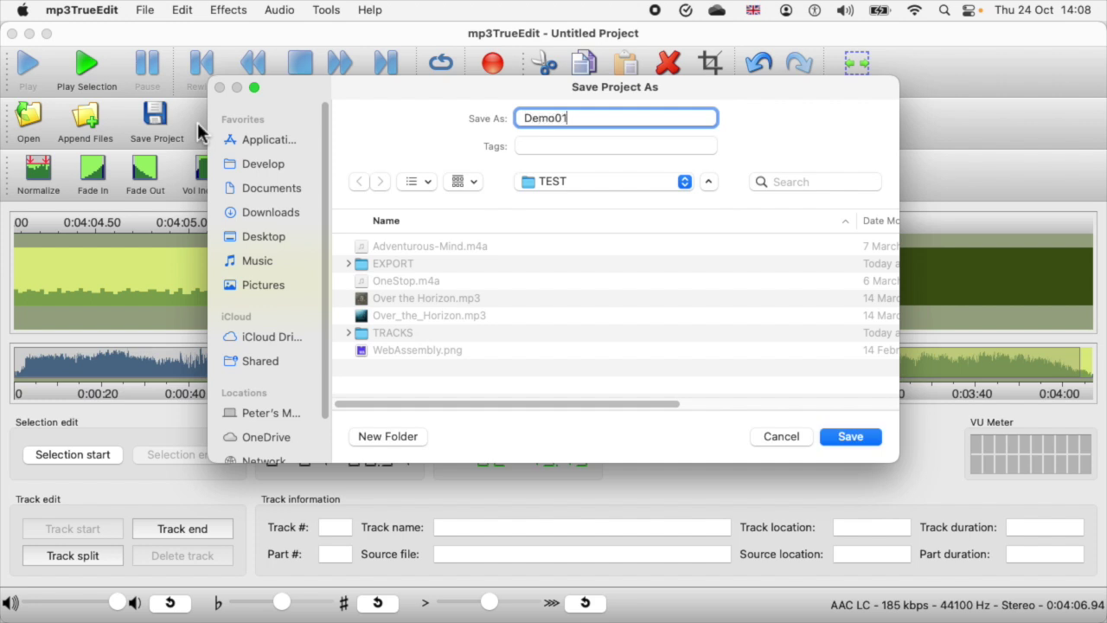
{"action": "key", "text": "Return"}
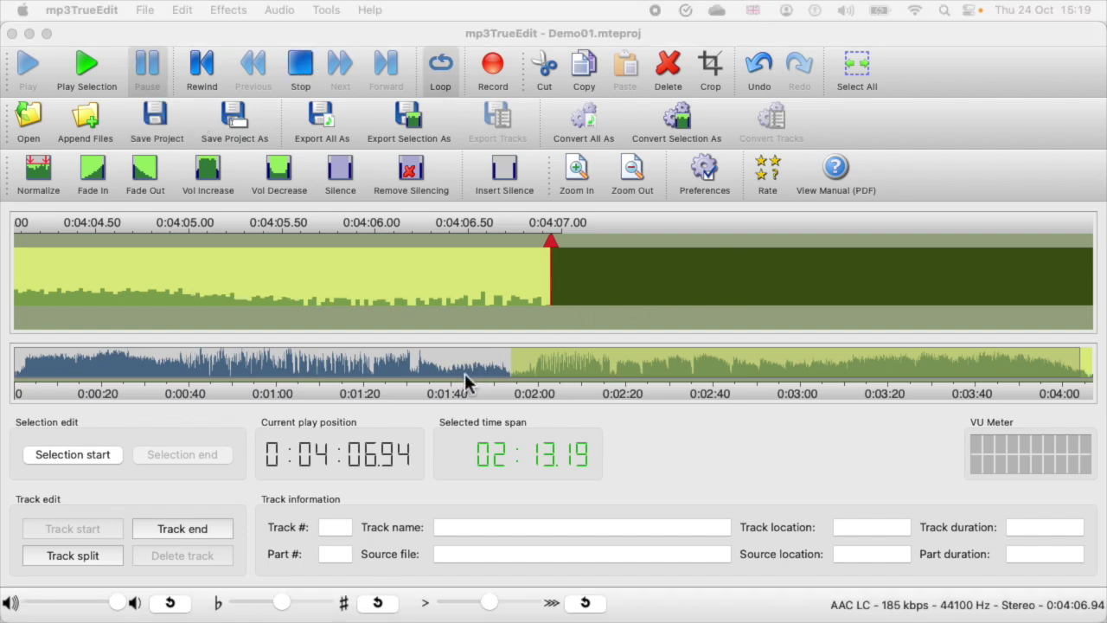
Select the passage of OneStop.m4a from 0:01:45.02 to 0:01:50.02.
{"action": "left_click", "coordinate": [475, 372]}
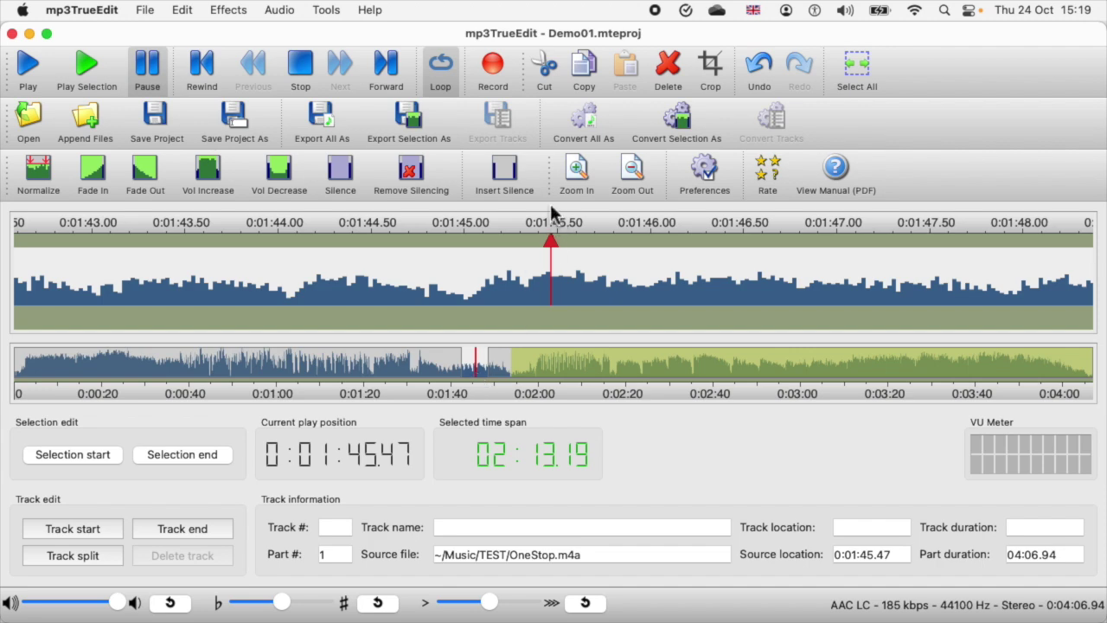
{"action": "left_click_drag", "start_coordinate": [543, 235], "coordinate": [626, 246]}
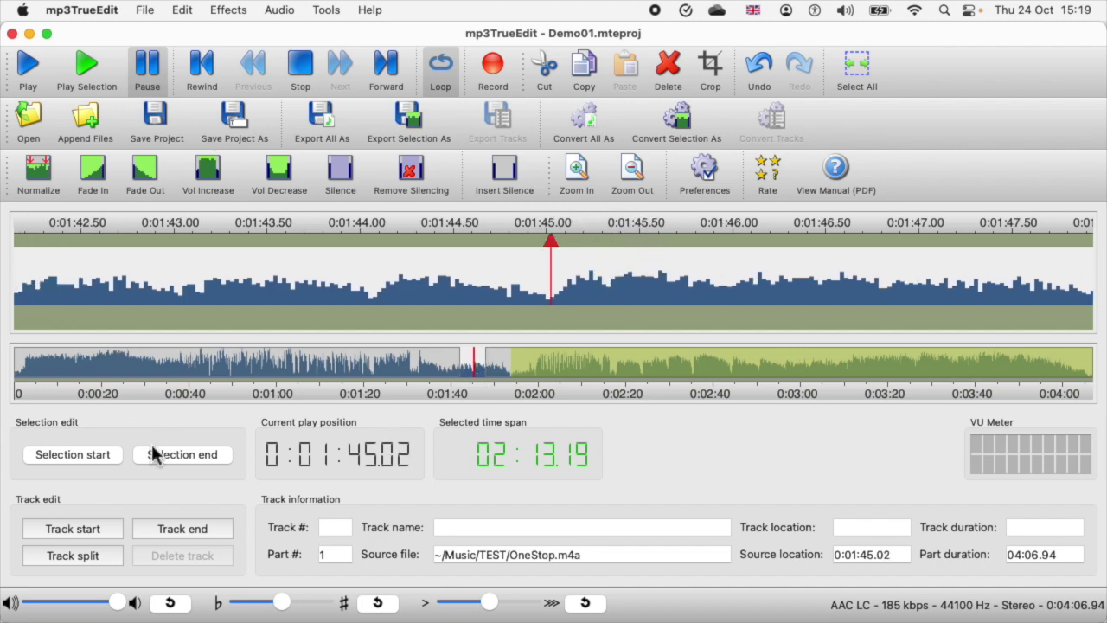
{"action": "left_click", "coordinate": [76, 459]}
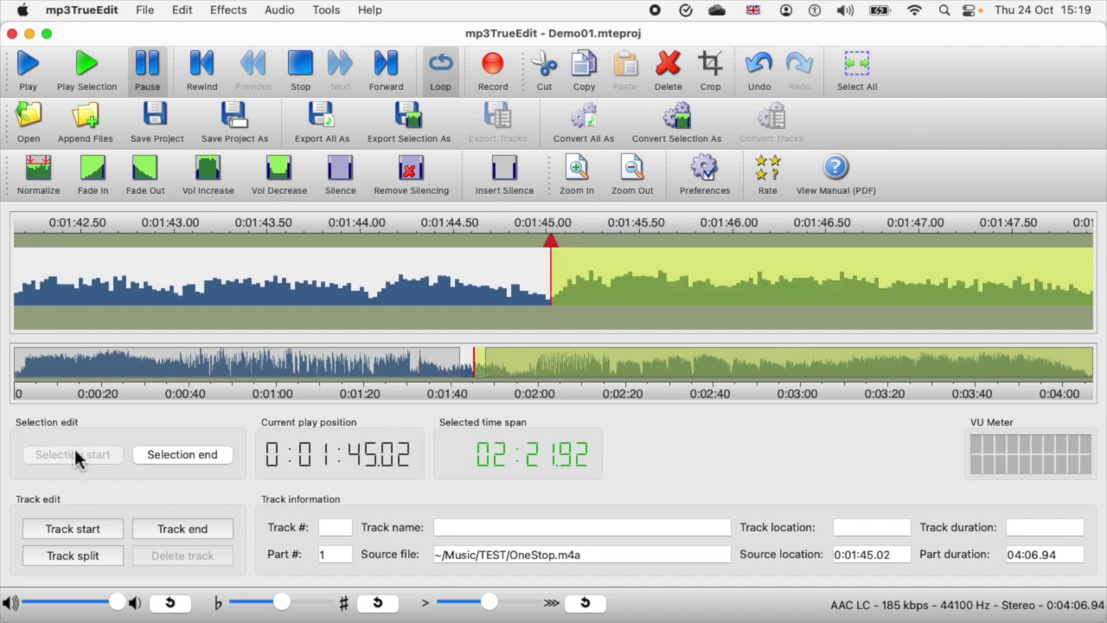
{"action": "left_click", "coordinate": [496, 381]}
{"action": "left_click", "coordinate": [165, 454]}
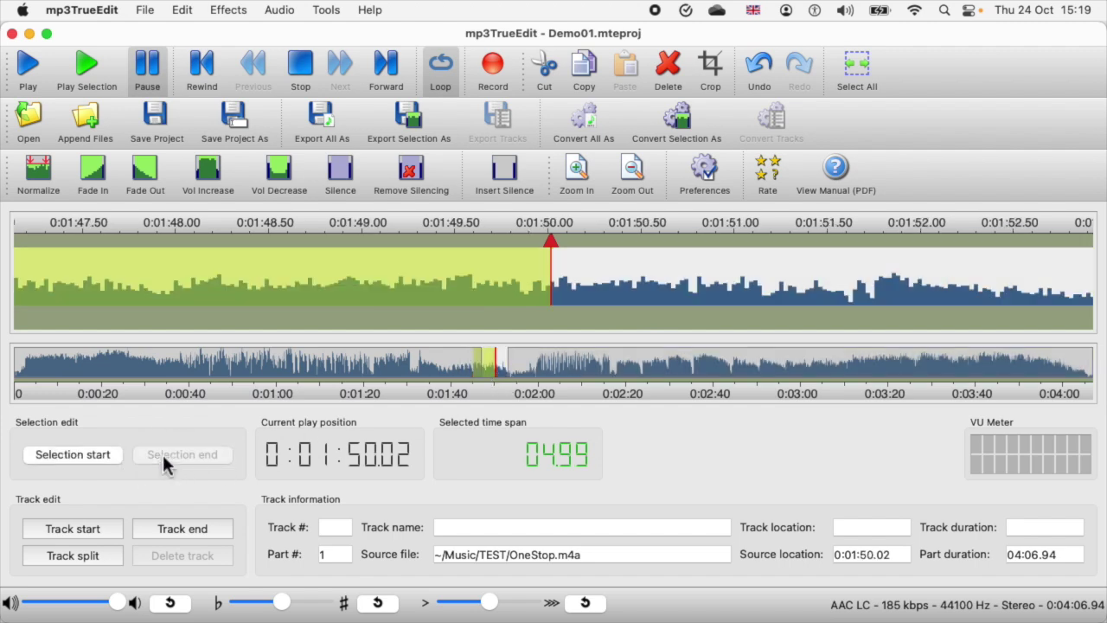
Play the selected passage with looping on and stop the playback.
{"action": "left_click", "coordinate": [308, 53]}
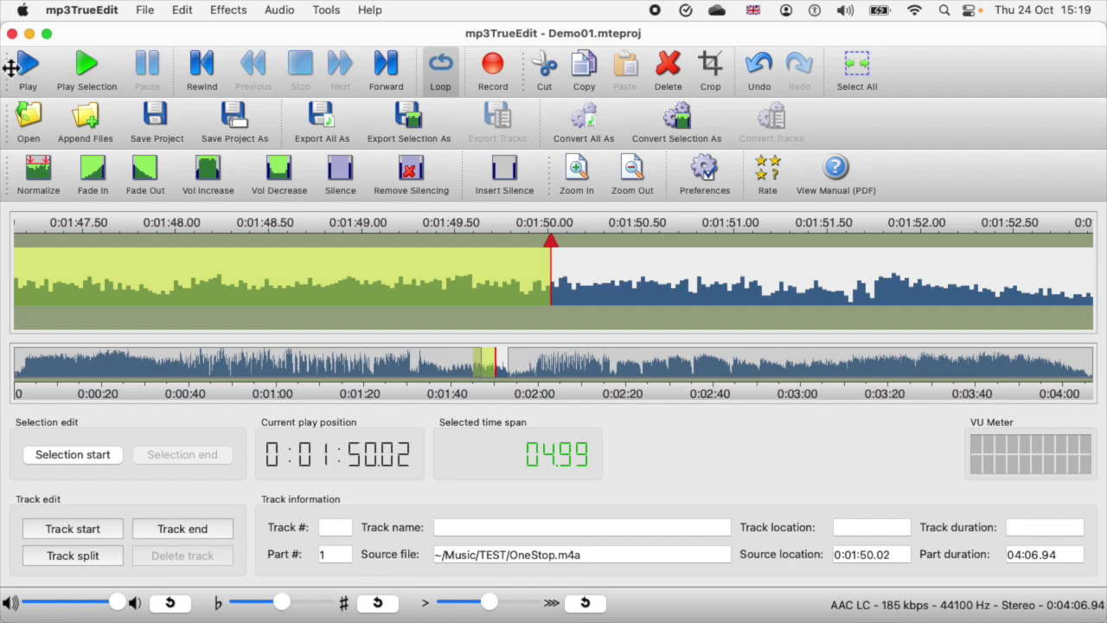
{"action": "left_click", "coordinate": [87, 67]}
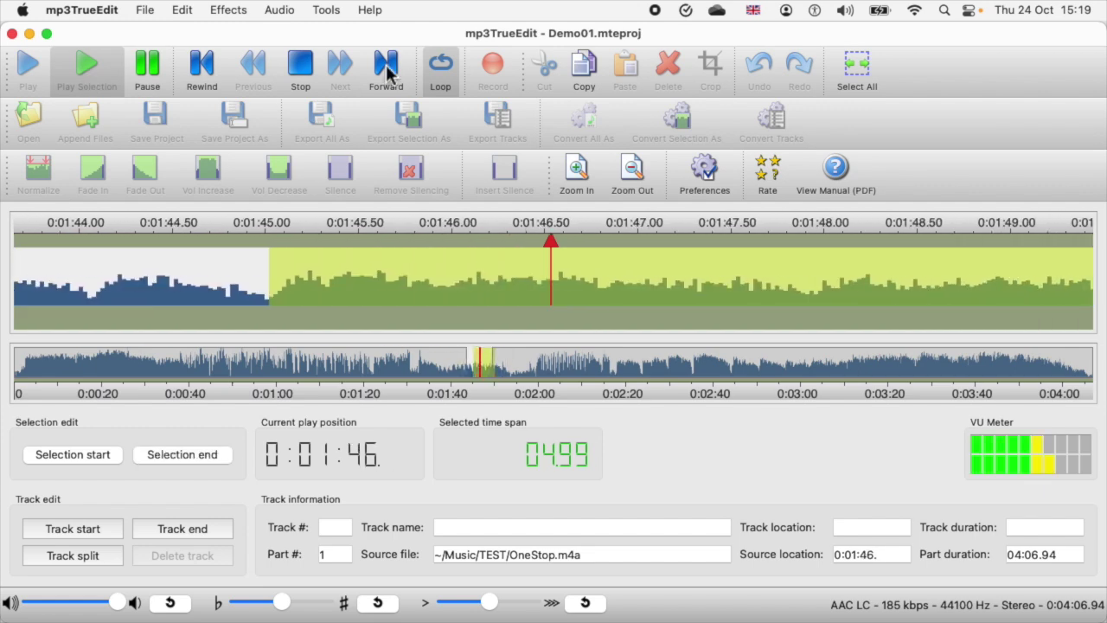
{"action": "left_click", "coordinate": [300, 69]}
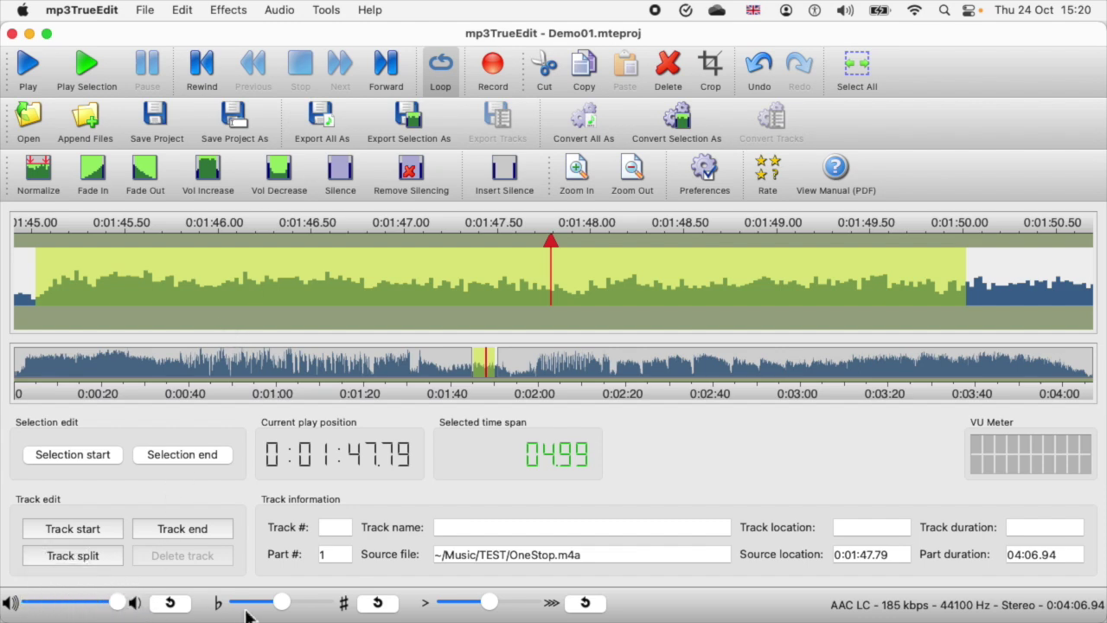
Try a higher pitch and a slower playback speed, resetting each to its default.
{"action": "left_click_drag", "start_coordinate": [265, 602], "coordinate": [295, 607]}
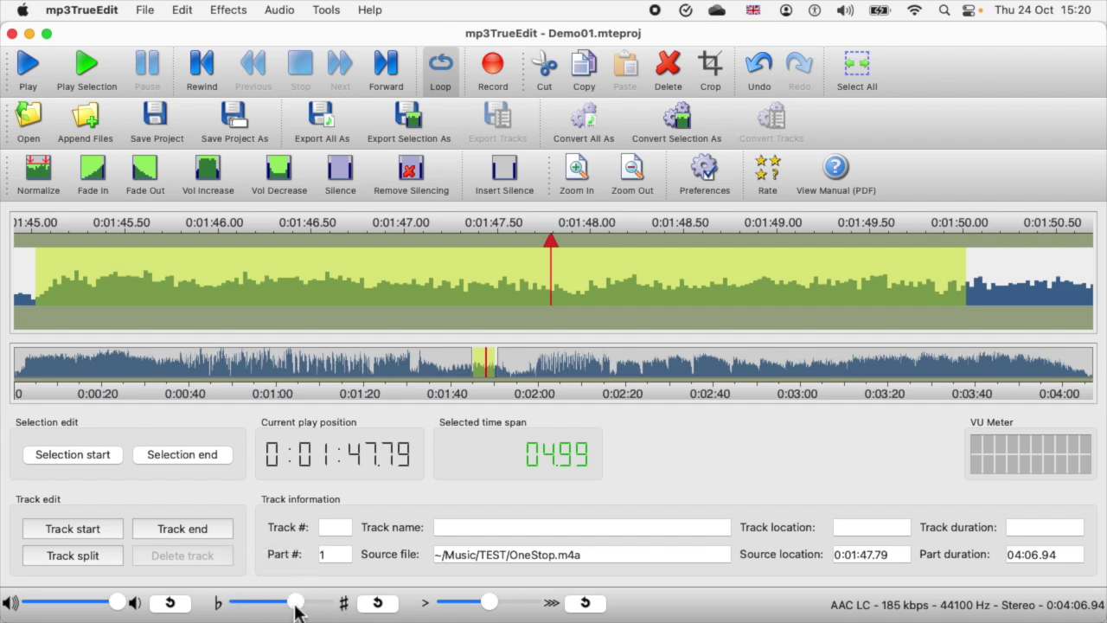
{"action": "left_click", "coordinate": [377, 603]}
{"action": "mouse_move", "coordinate": [495, 612]}
{"action": "left_mouse_down"}
{"action": "mouse_move", "coordinate": [467, 606]}
{"action": "mouse_move", "coordinate": [508, 610]}
{"action": "mouse_move", "coordinate": [478, 603]}
{"action": "left_mouse_up"}
{"action": "left_click", "coordinate": [576, 603]}
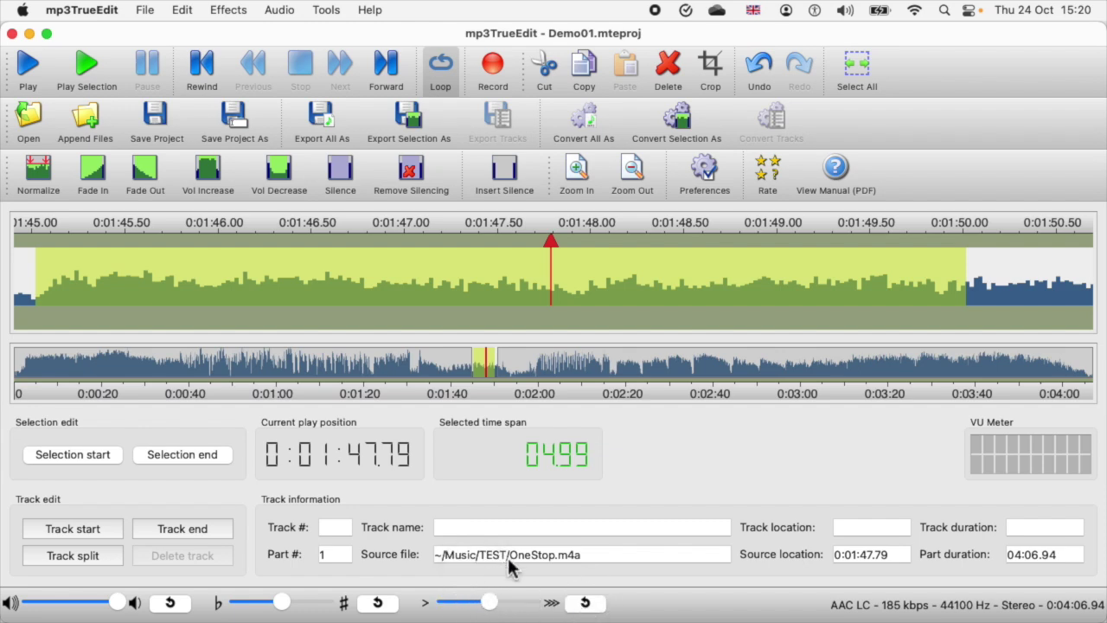
Turn off looping and play the audio while trying a higher pitch and faster speed, resetting both before stopping playback.
{"action": "left_click", "coordinate": [444, 79]}
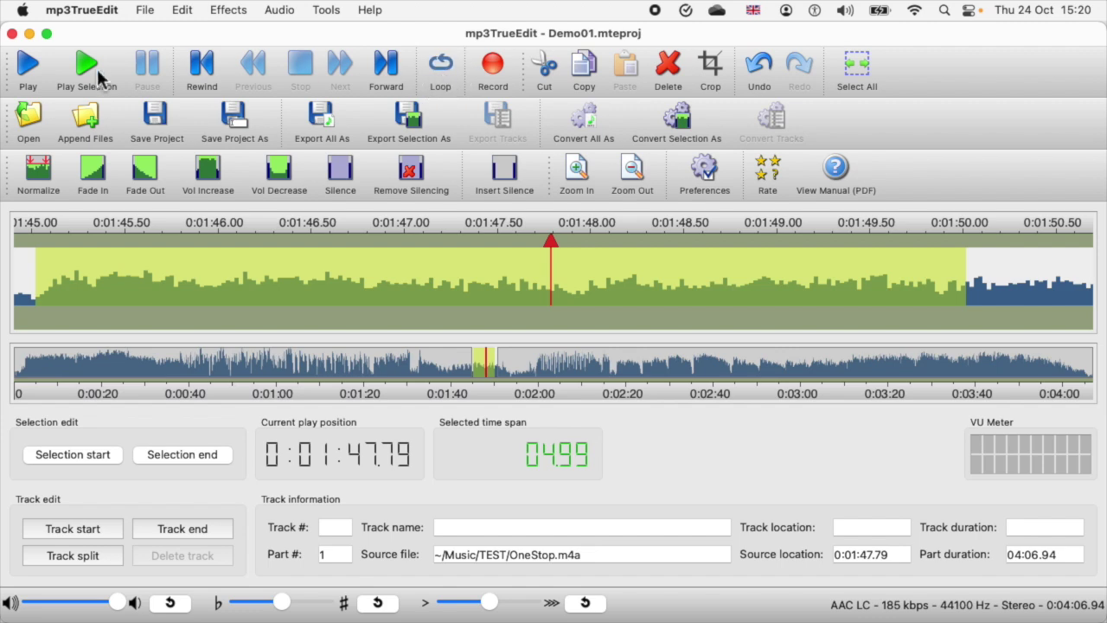
{"action": "left_click", "coordinate": [28, 71]}
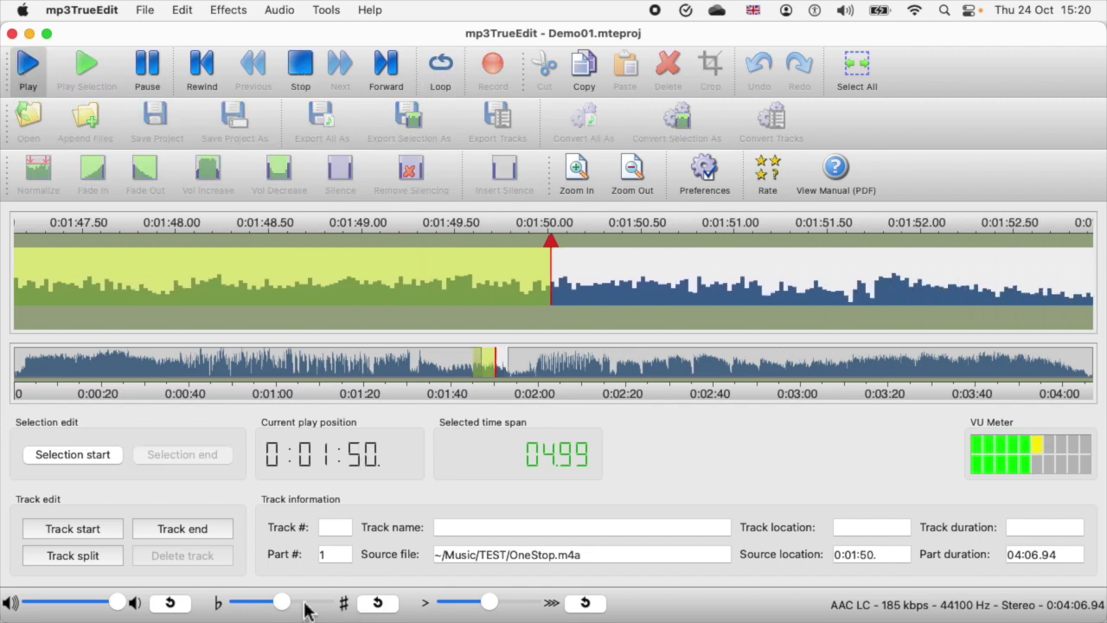
{"action": "left_click_drag", "start_coordinate": [280, 604], "coordinate": [288, 608]}
{"action": "left_click_drag", "start_coordinate": [490, 602], "coordinate": [500, 605]}
{"action": "left_click", "coordinate": [582, 605]}
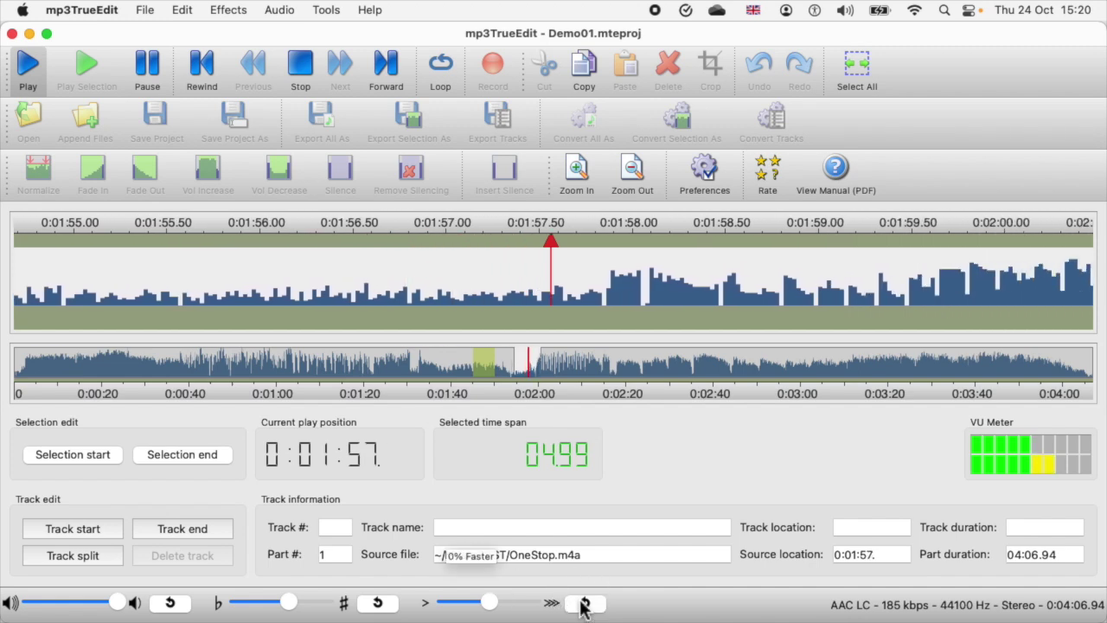
{"action": "left_click", "coordinate": [380, 604]}
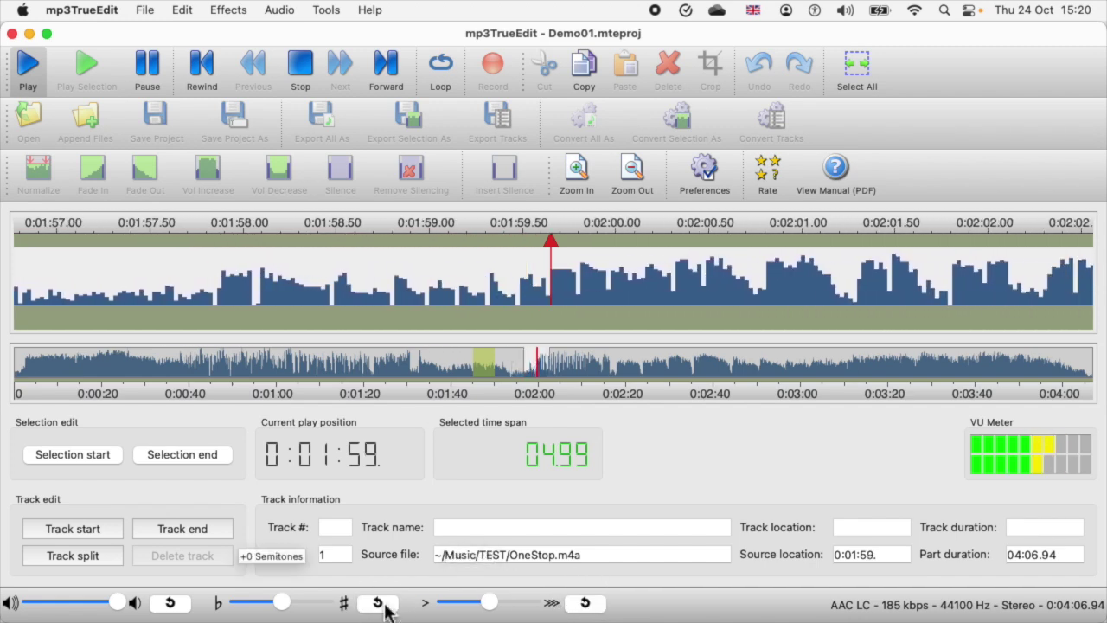
{"action": "left_click", "coordinate": [302, 74]}
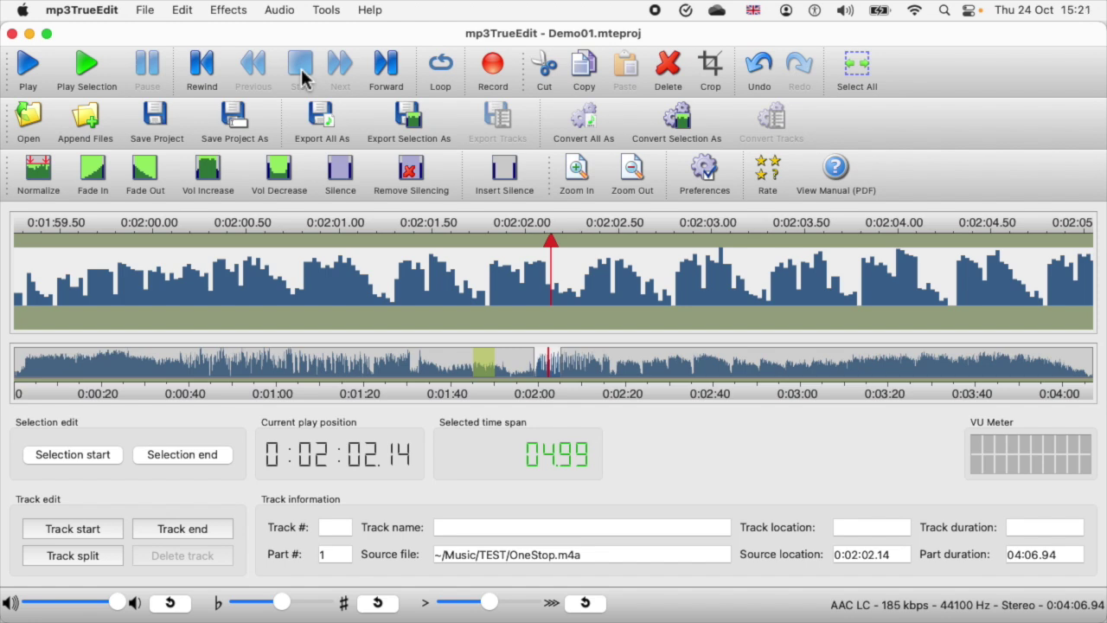
Save the changes to the Demo01 project.
{"action": "key", "text": "super+s"}
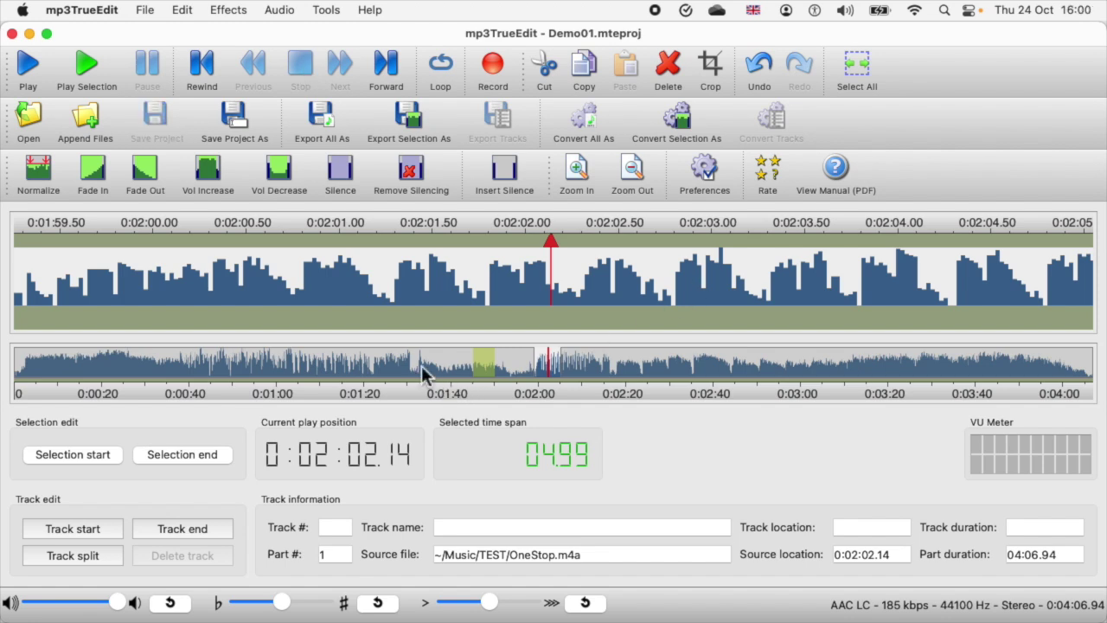
Select the short passage from 0:01:32.62 to 0:01:33.34 and copy it.
{"action": "left_click", "coordinate": [421, 372]}
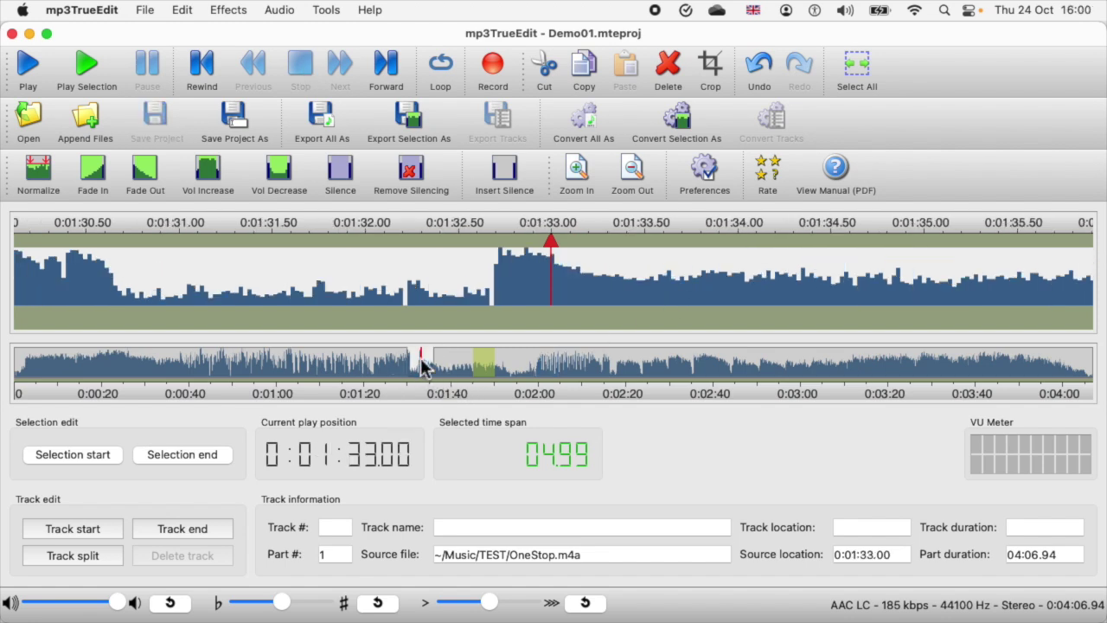
{"action": "left_click", "coordinate": [476, 251]}
{"action": "left_click_drag", "start_coordinate": [476, 251], "coordinate": [513, 243]}
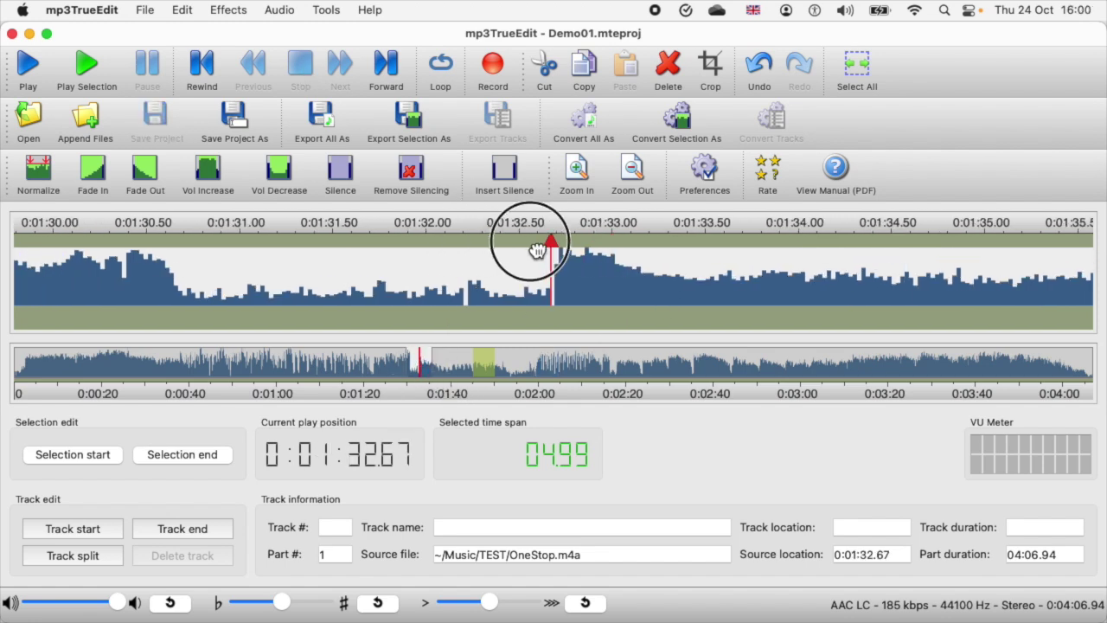
{"action": "left_click", "coordinate": [86, 453]}
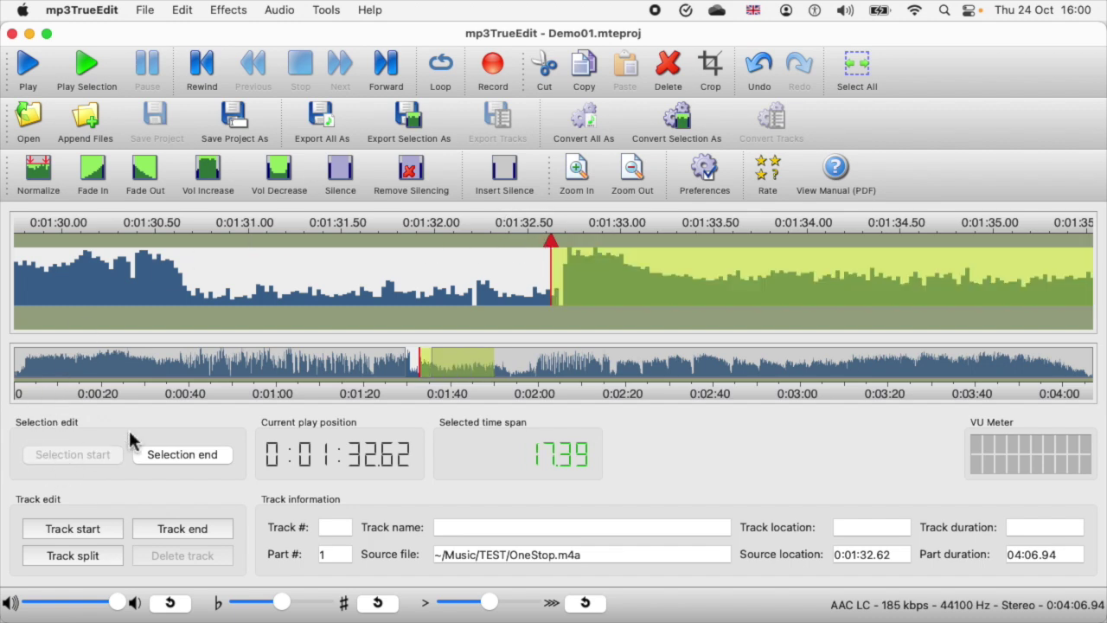
{"action": "left_click_drag", "start_coordinate": [660, 237], "coordinate": [523, 230]}
{"action": "left_click", "coordinate": [181, 454]}
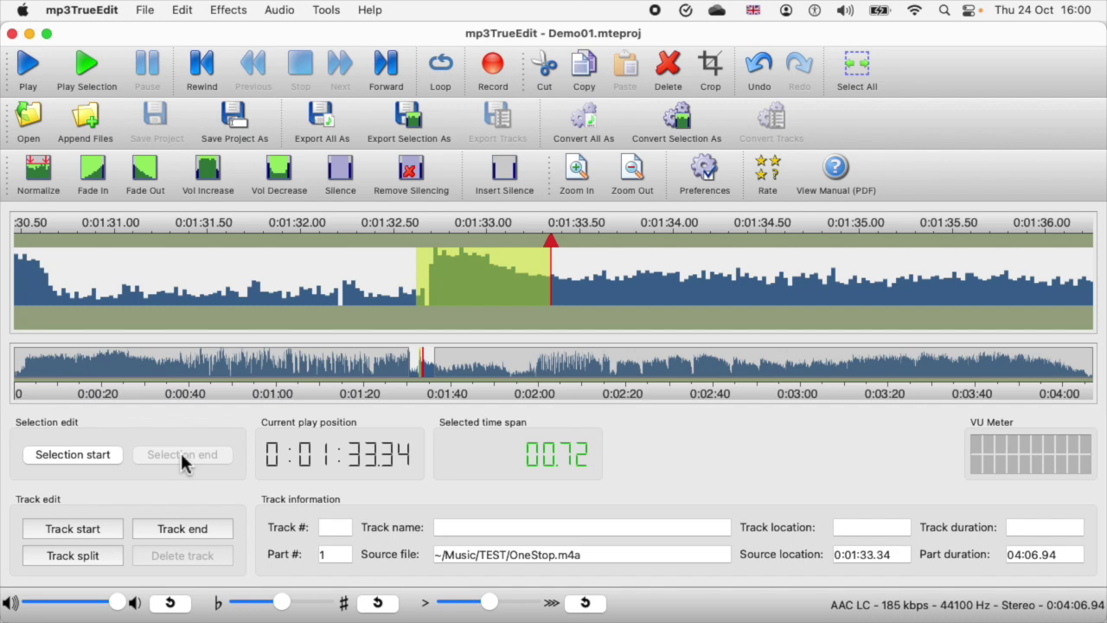
{"action": "left_click", "coordinate": [581, 62]}
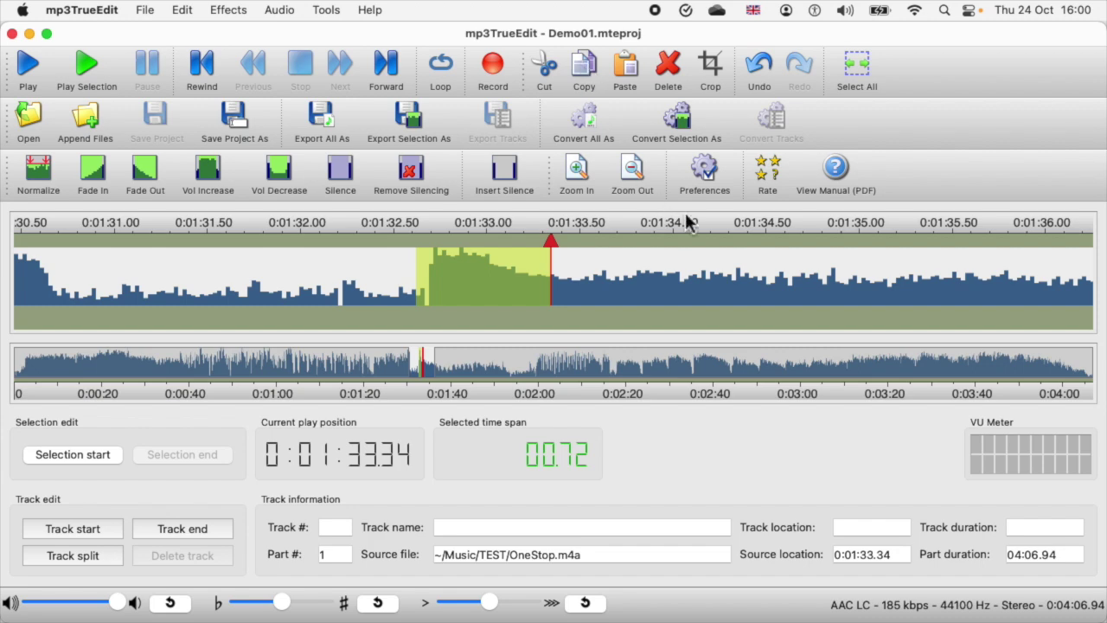
Select the audio from 0:01:33.65 to 0:01:33.88 and replace it with the copied passage.
{"action": "left_click_drag", "start_coordinate": [686, 229], "coordinate": [540, 200]}
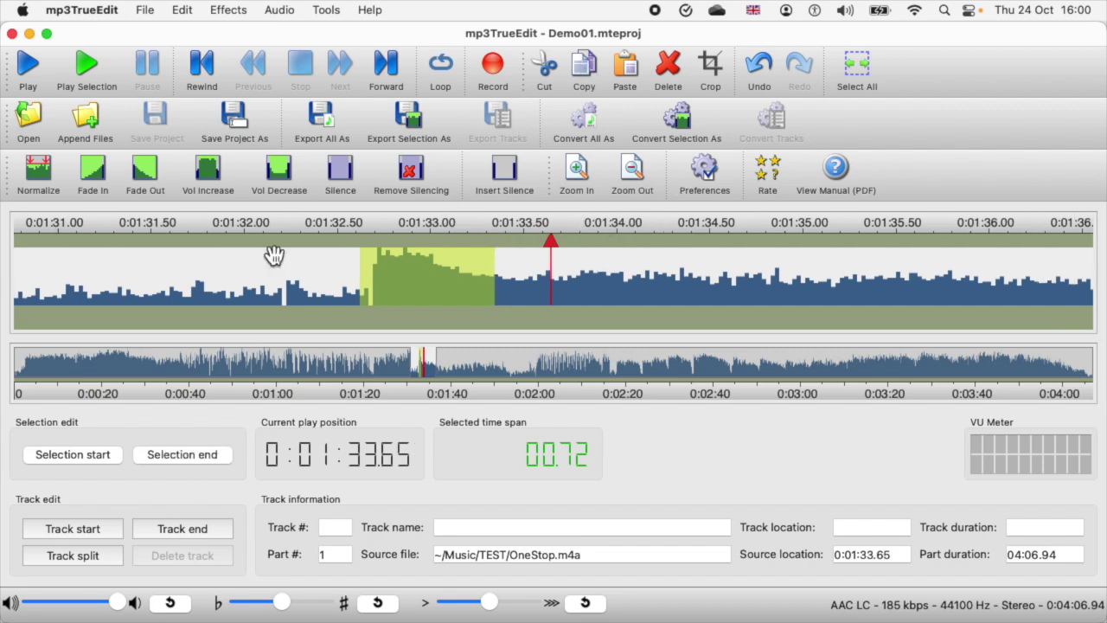
{"action": "left_click", "coordinate": [104, 456]}
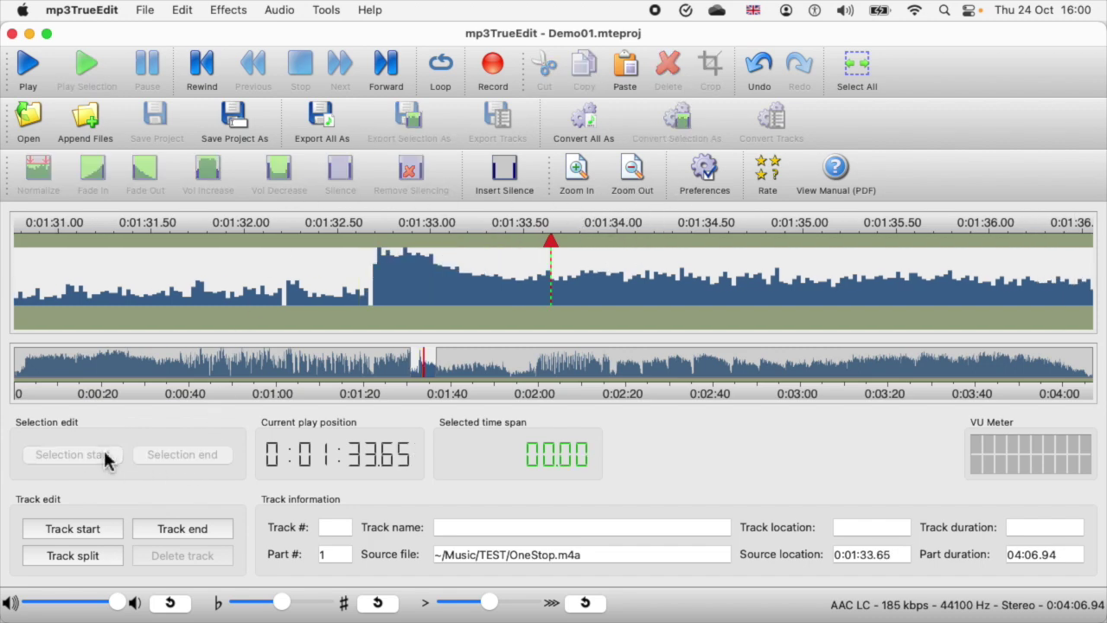
{"action": "left_click_drag", "start_coordinate": [604, 227], "coordinate": [566, 231]}
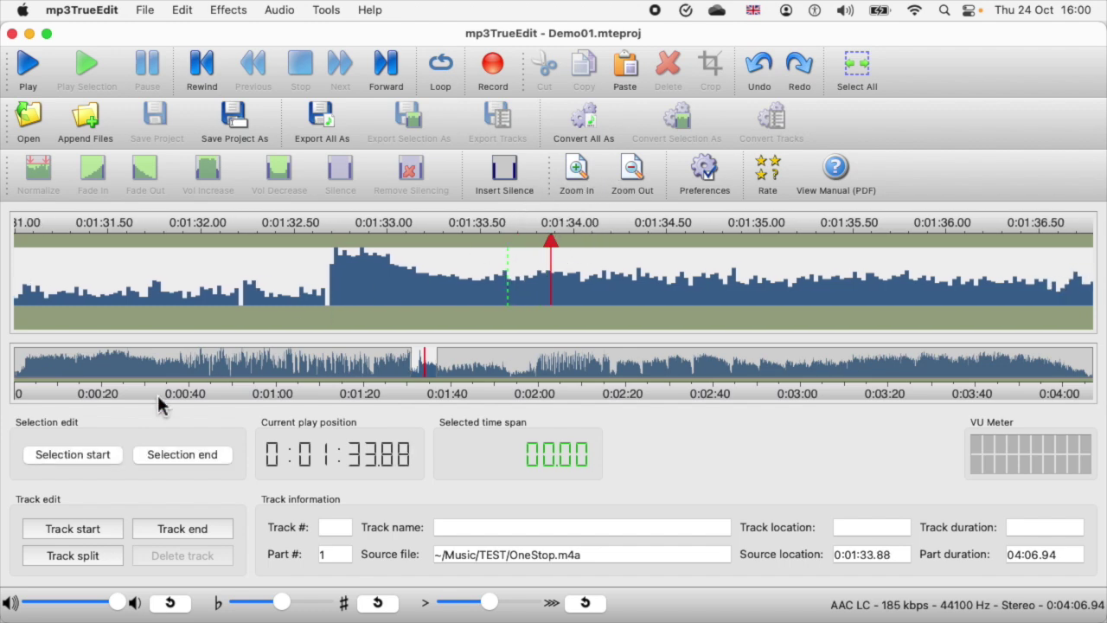
{"action": "left_click", "coordinate": [166, 454]}
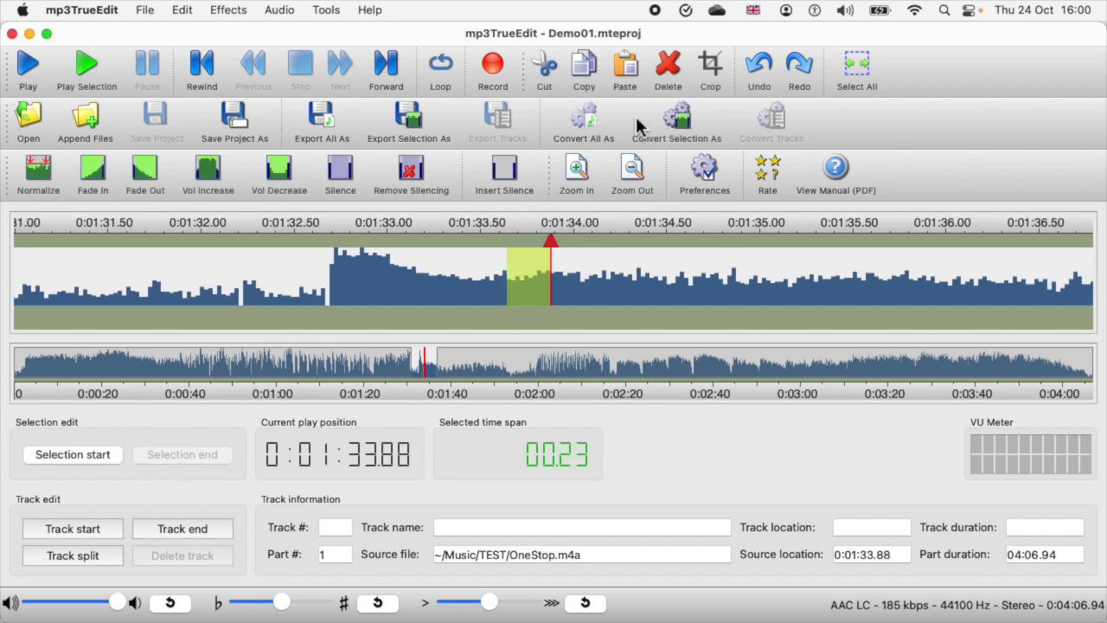
{"action": "left_click", "coordinate": [624, 70]}
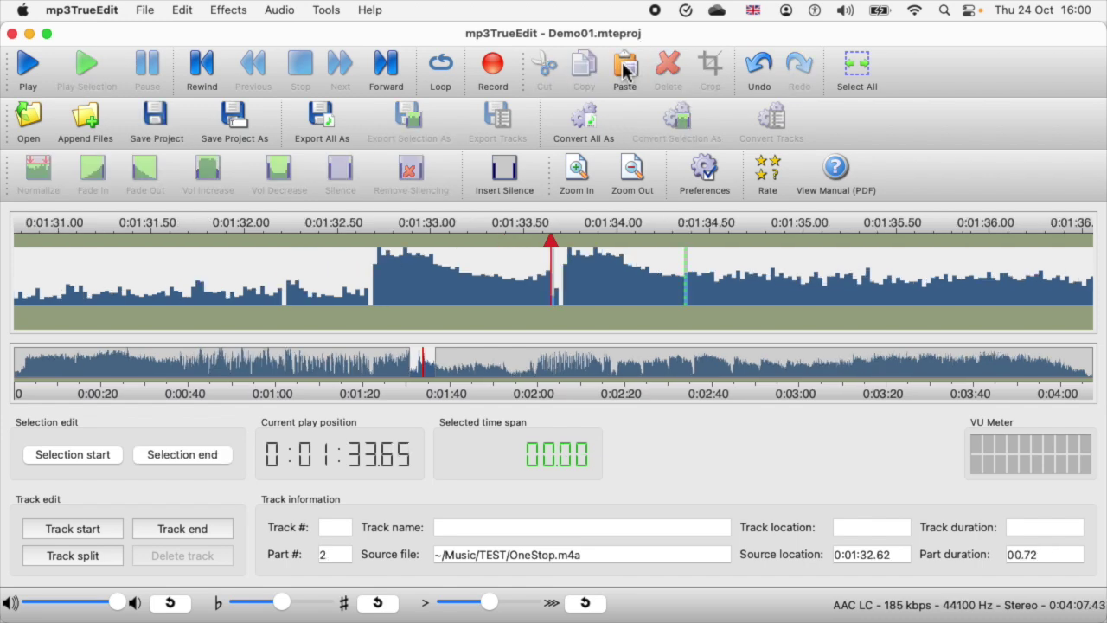
Play the audio from about 0:01:32.32 across the pasted passage and stop playback.
{"action": "left_click_drag", "start_coordinate": [527, 235], "coordinate": [757, 236]}
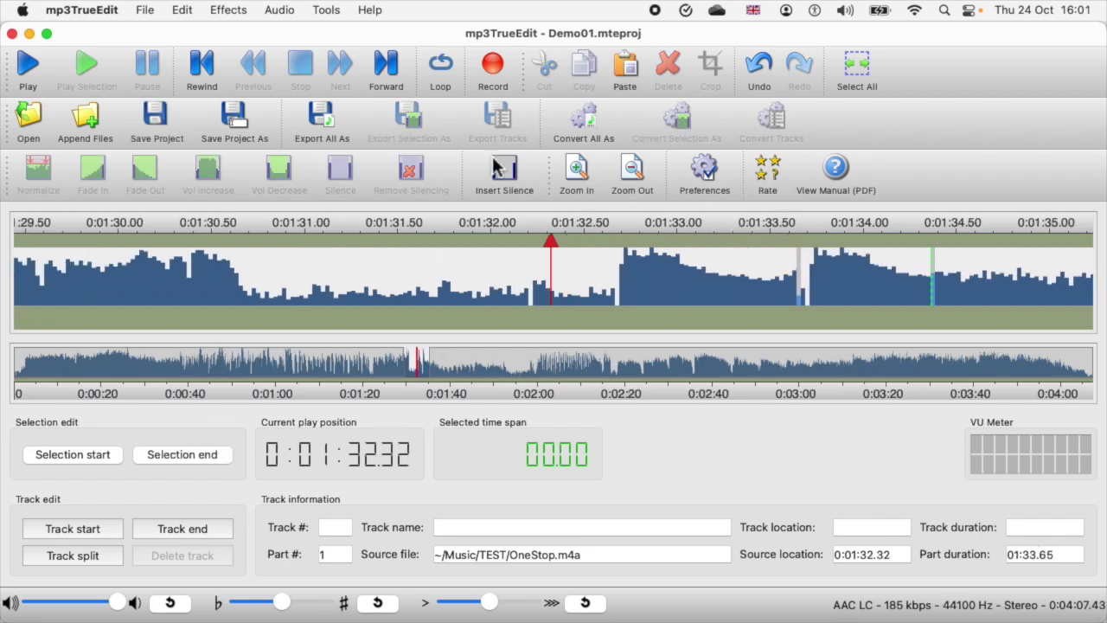
{"action": "left_click", "coordinate": [29, 67]}
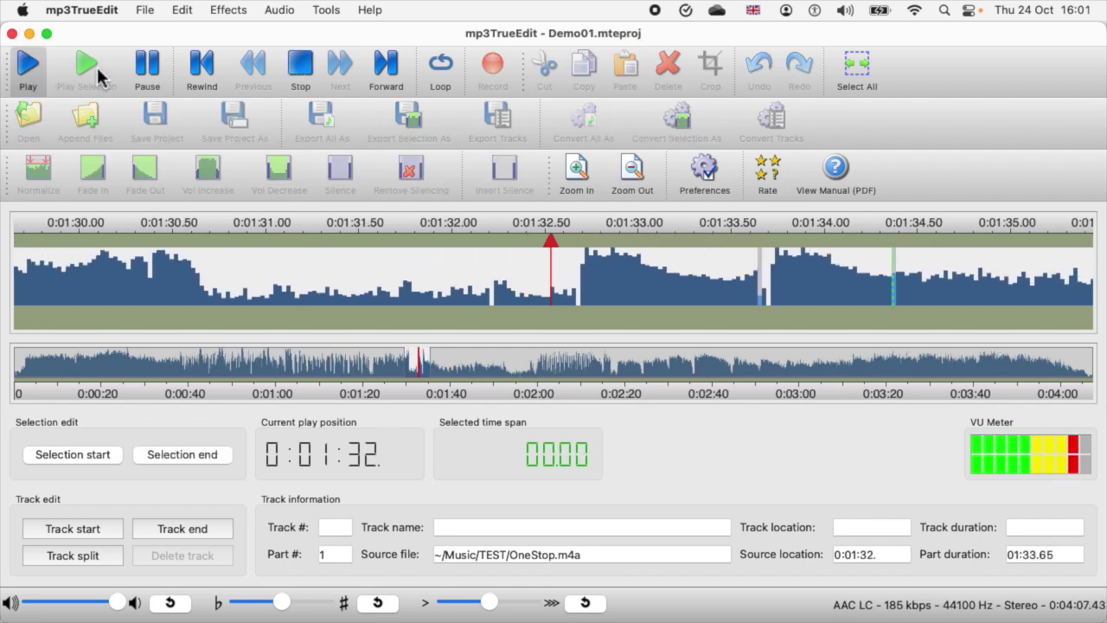
{"action": "left_click", "coordinate": [300, 73]}
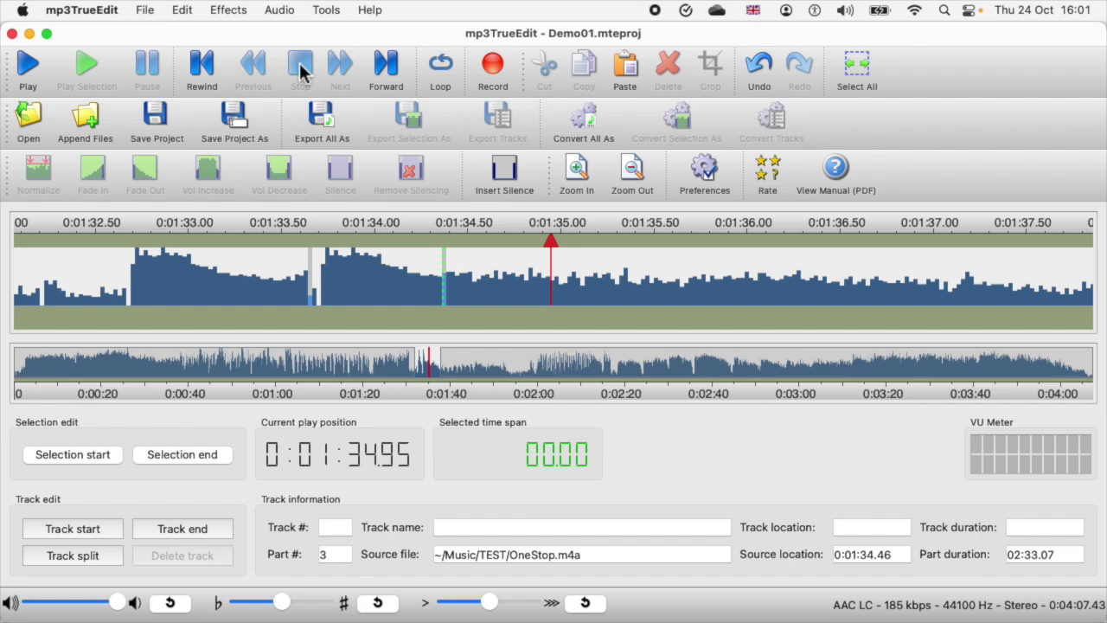
Undo the paste and the selection made for it, back to the original passage selection.
{"action": "left_click", "coordinate": [761, 69]}
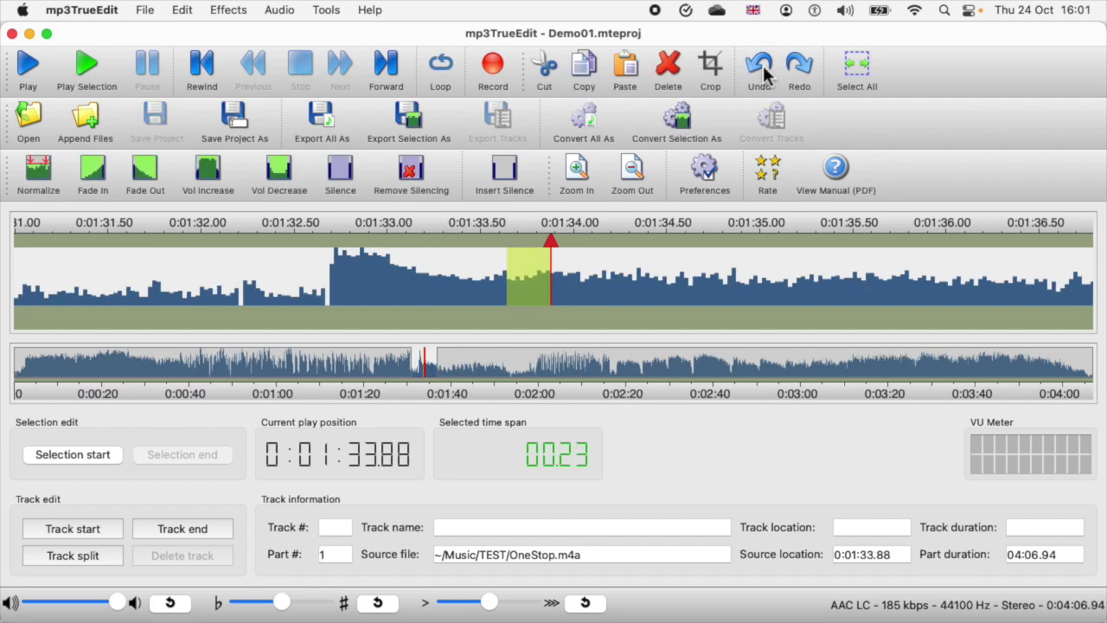
{"action": "left_click", "coordinate": [763, 73]}
{"action": "left_click", "coordinate": [763, 73]}
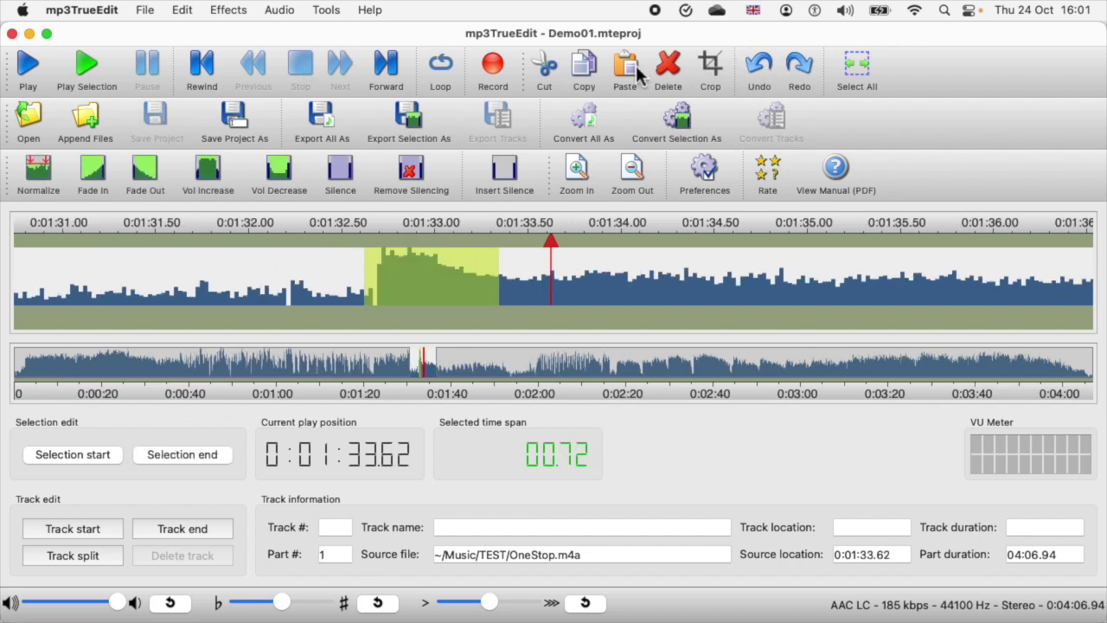
Cut the selected short passage and paste it at 0:01:33.20.
{"action": "left_click", "coordinate": [549, 65]}
{"action": "left_click_drag", "start_coordinate": [617, 240], "coordinate": [560, 238]}
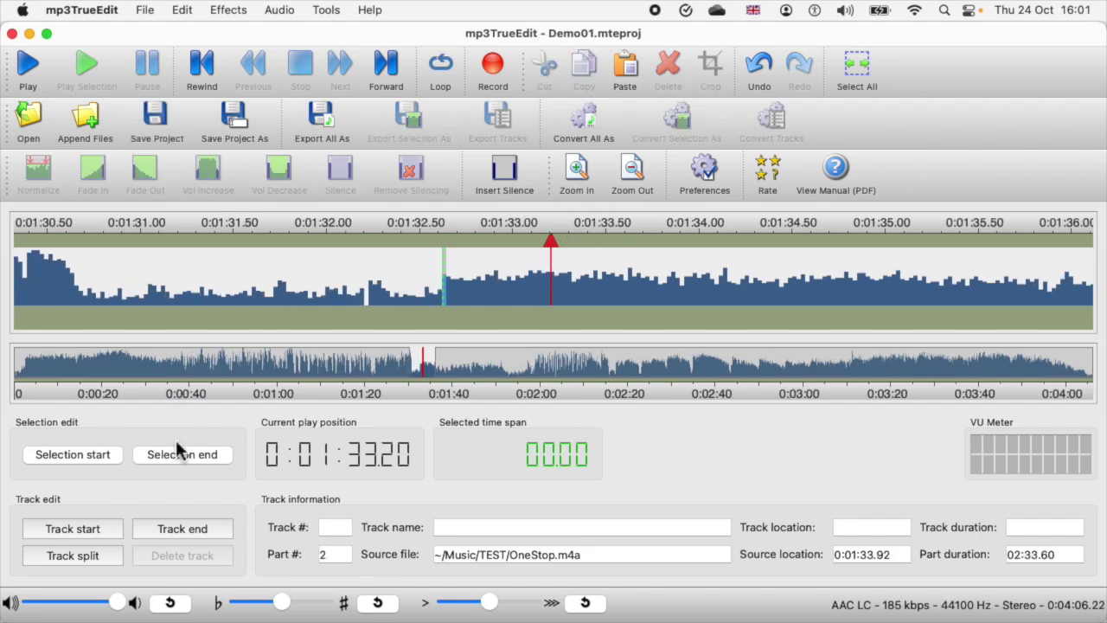
{"action": "left_click", "coordinate": [83, 452]}
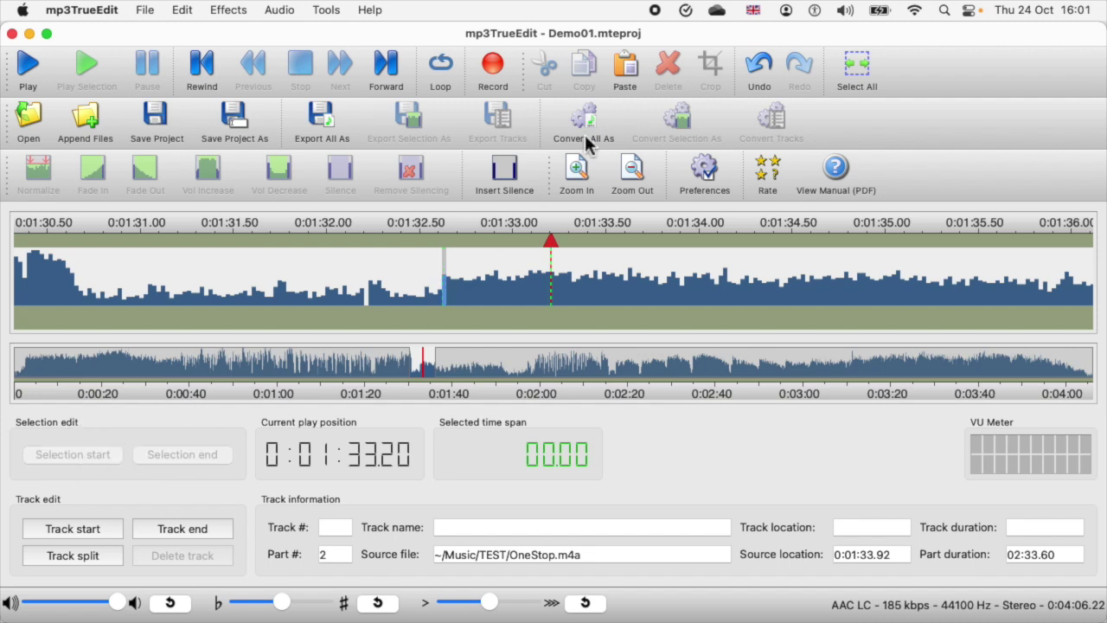
{"action": "left_click", "coordinate": [624, 73]}
Play the audio from shortly before the moved passage and stop playback.
{"action": "left_click_drag", "start_coordinate": [553, 240], "coordinate": [796, 257]}
{"action": "left_click", "coordinate": [31, 67]}
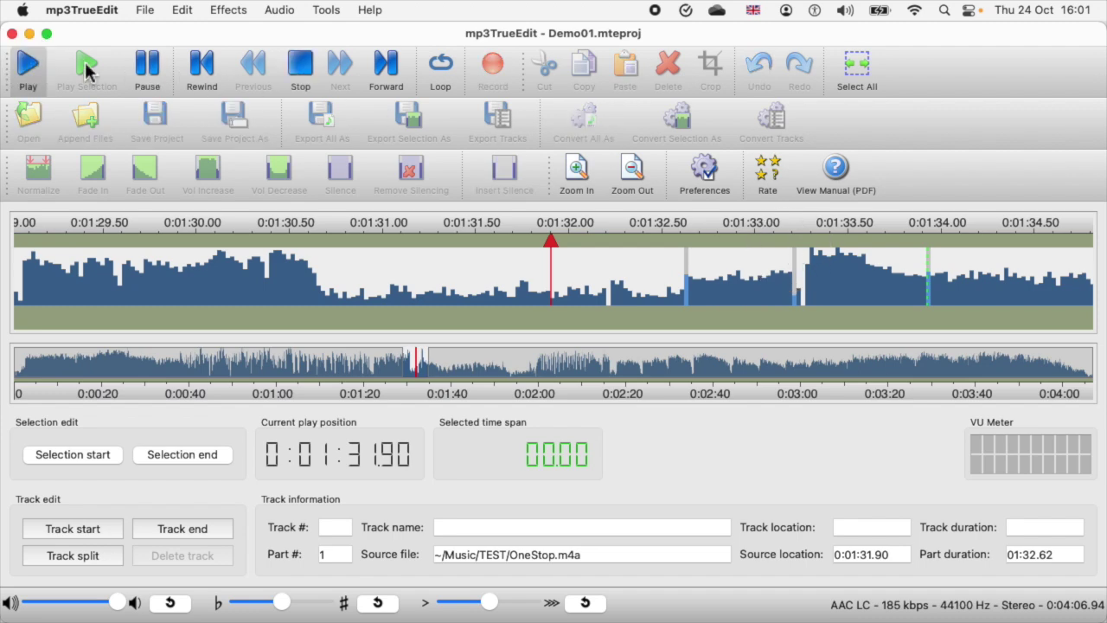
{"action": "left_click", "coordinate": [300, 74]}
Undo the paste and the cut of the short passage.
{"action": "left_click", "coordinate": [761, 71]}
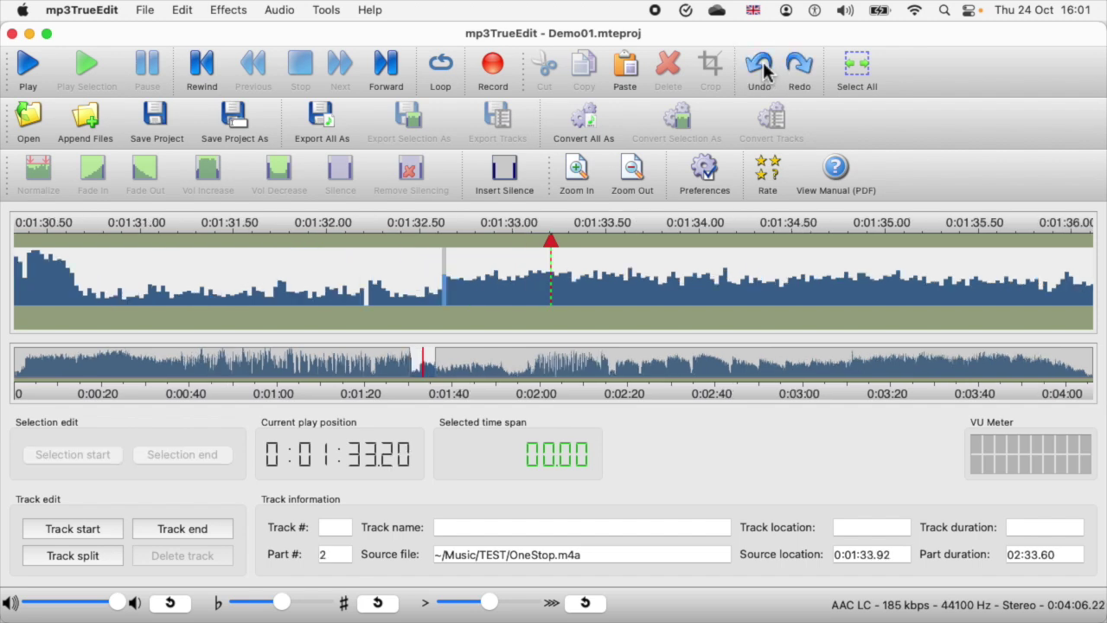
{"action": "left_click", "coordinate": [761, 67]}
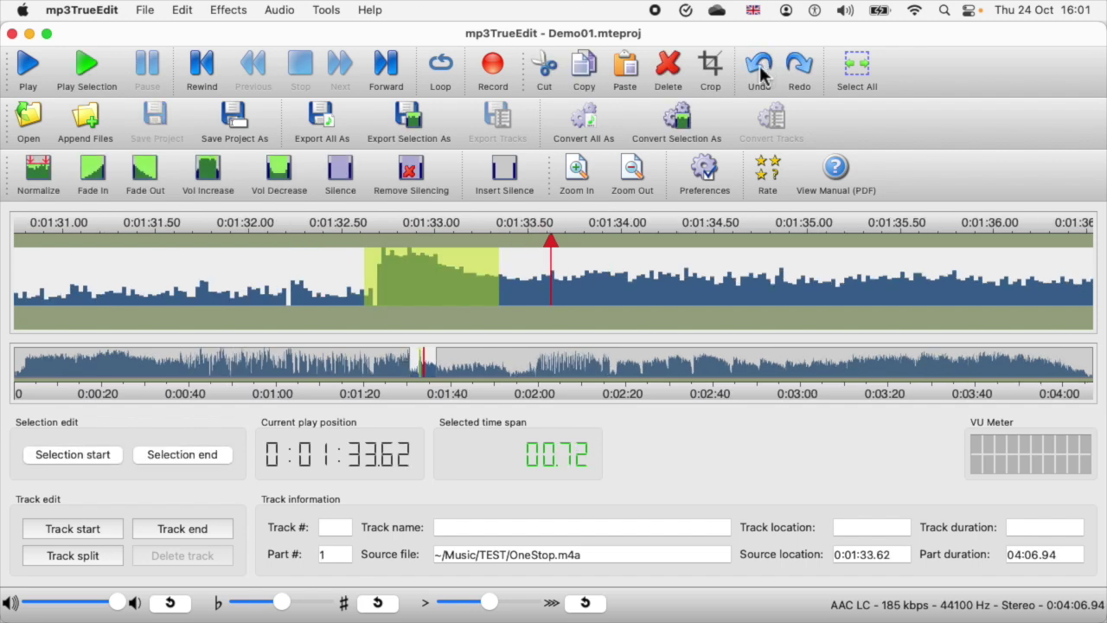
Delete the selected short passage and play the audio across the join from 0:01:31.86, stopping shortly after it.
{"action": "left_click", "coordinate": [671, 74]}
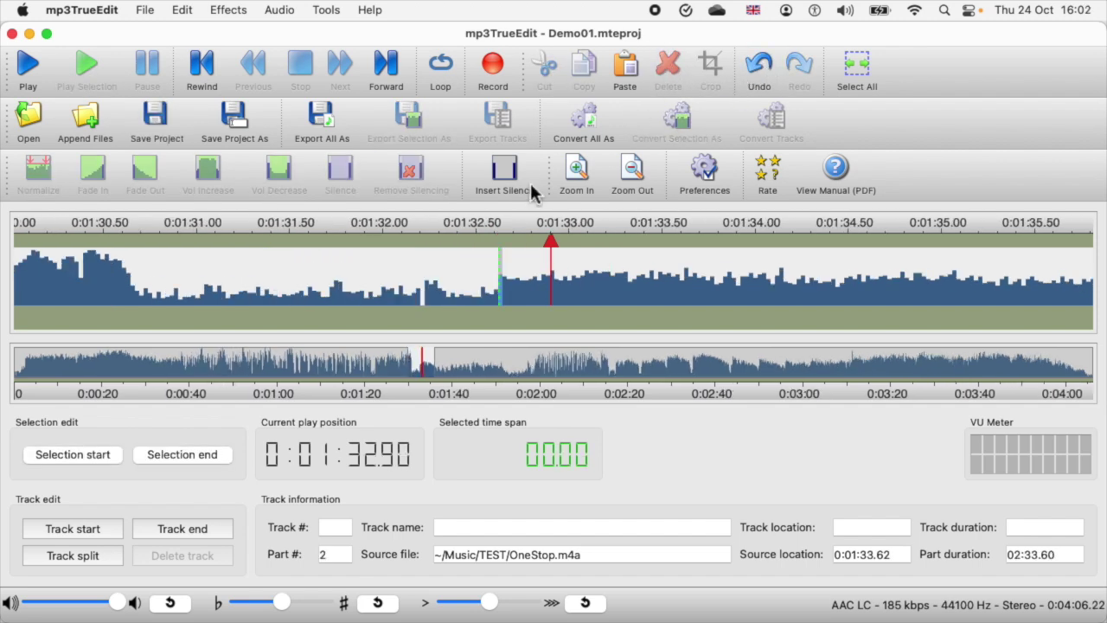
{"action": "left_click_drag", "start_coordinate": [523, 223], "coordinate": [716, 223]}
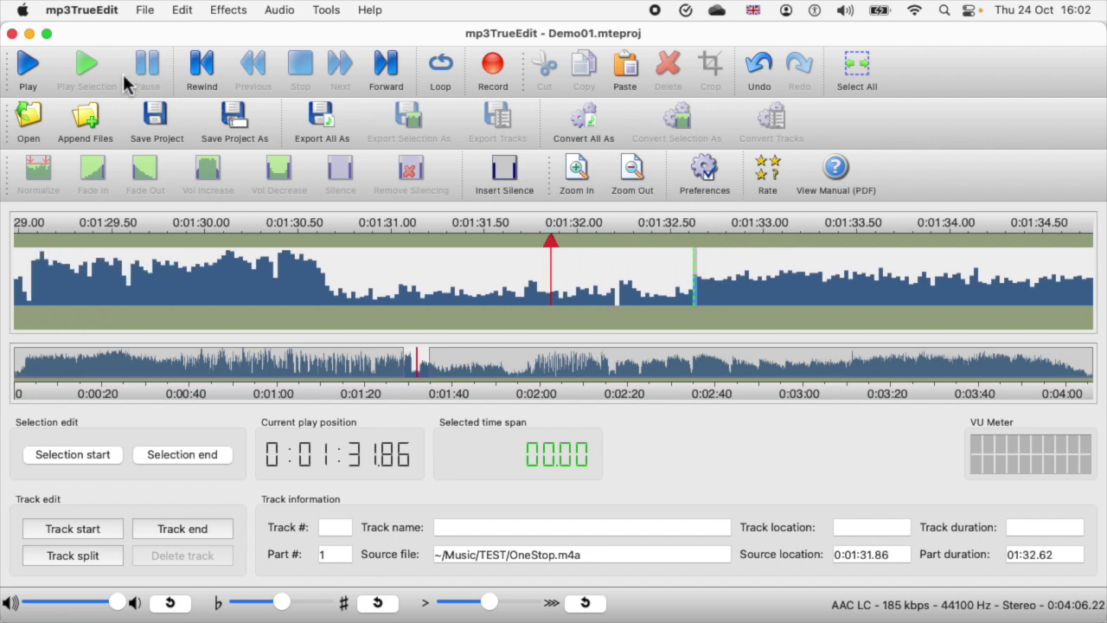
{"action": "left_click", "coordinate": [29, 67]}
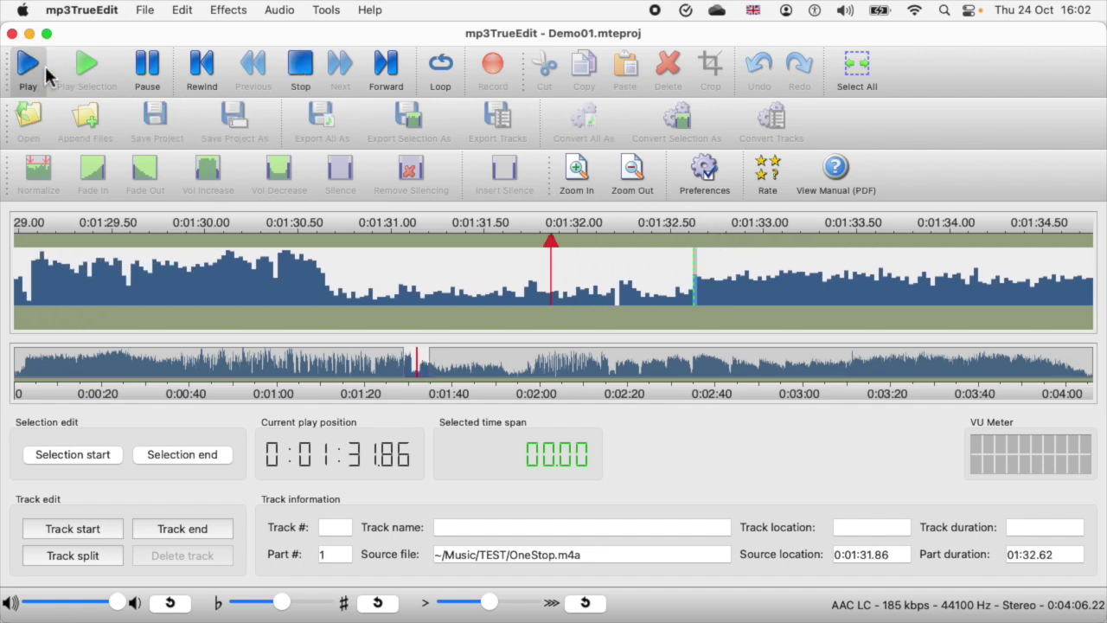
{"action": "left_click", "coordinate": [301, 69]}
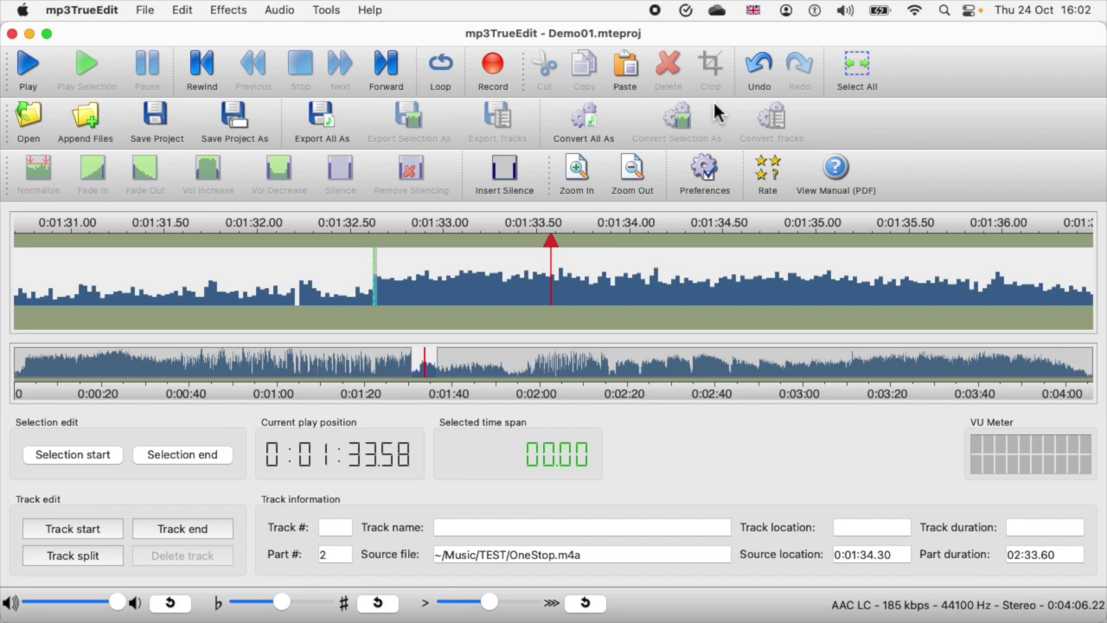
Open the conversion settings for the whole audio, look at the available encoders and close without converting.
{"action": "left_click", "coordinate": [587, 128]}
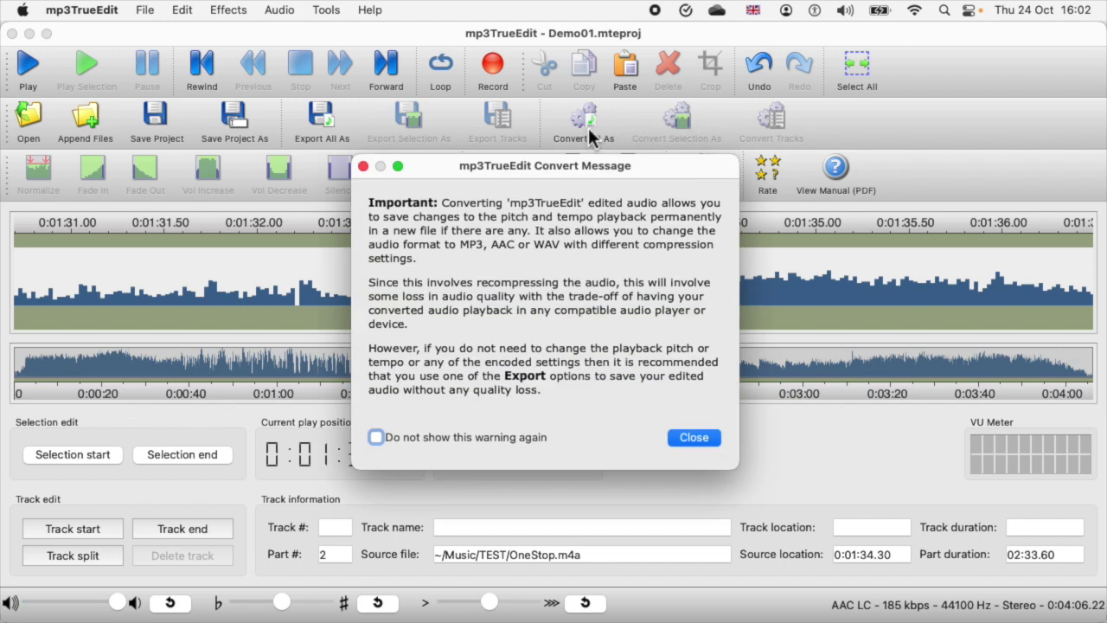
{"action": "left_click", "coordinate": [687, 438]}
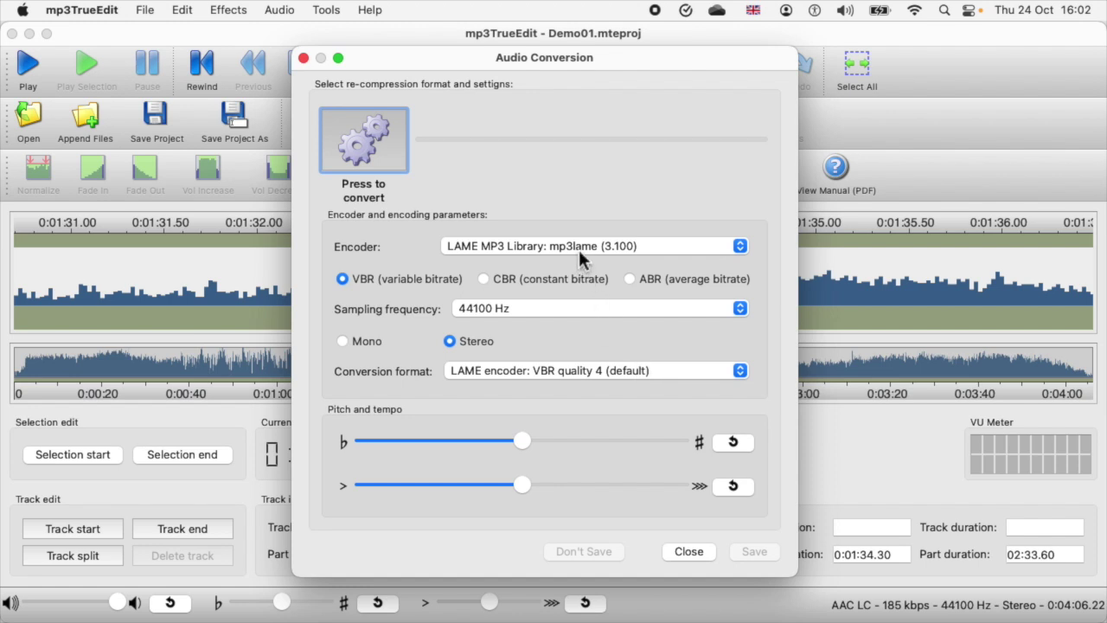
{"action": "left_click", "coordinate": [553, 247]}
{"action": "left_click", "coordinate": [545, 245]}
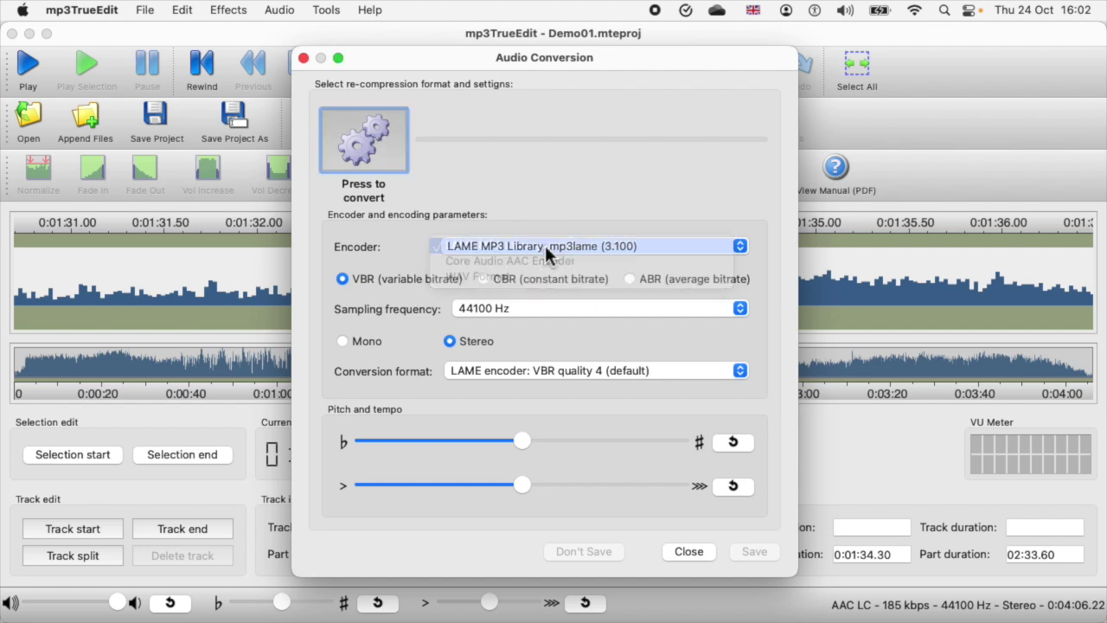
{"action": "left_click", "coordinate": [690, 552]}
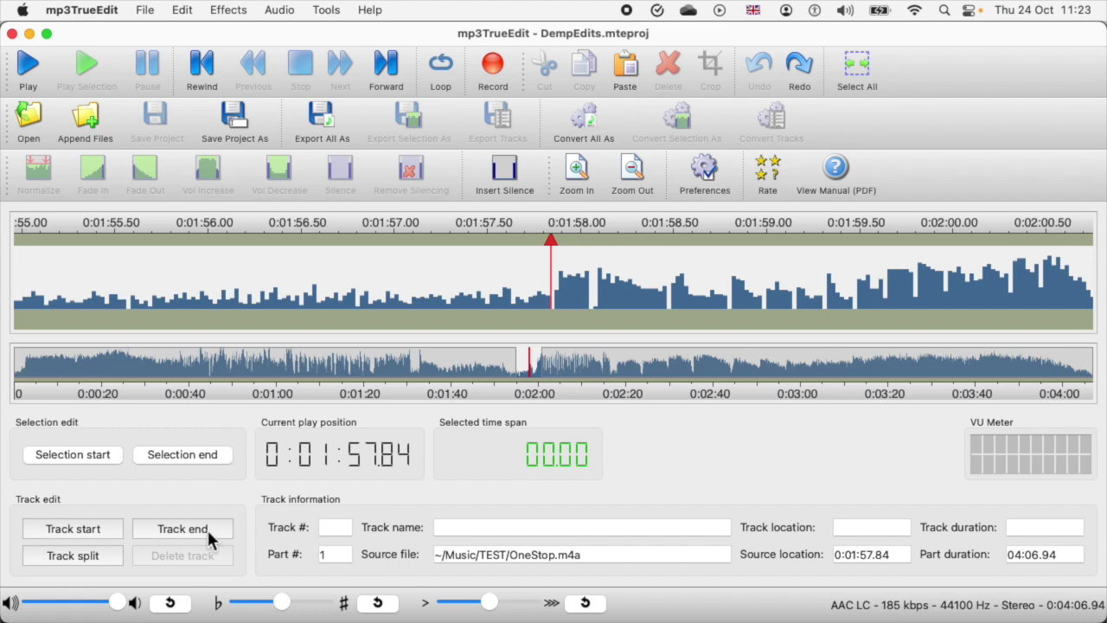
Start a track at 0:01:32.67, just before the loud passage in the waveform.
{"action": "left_click", "coordinate": [421, 370]}
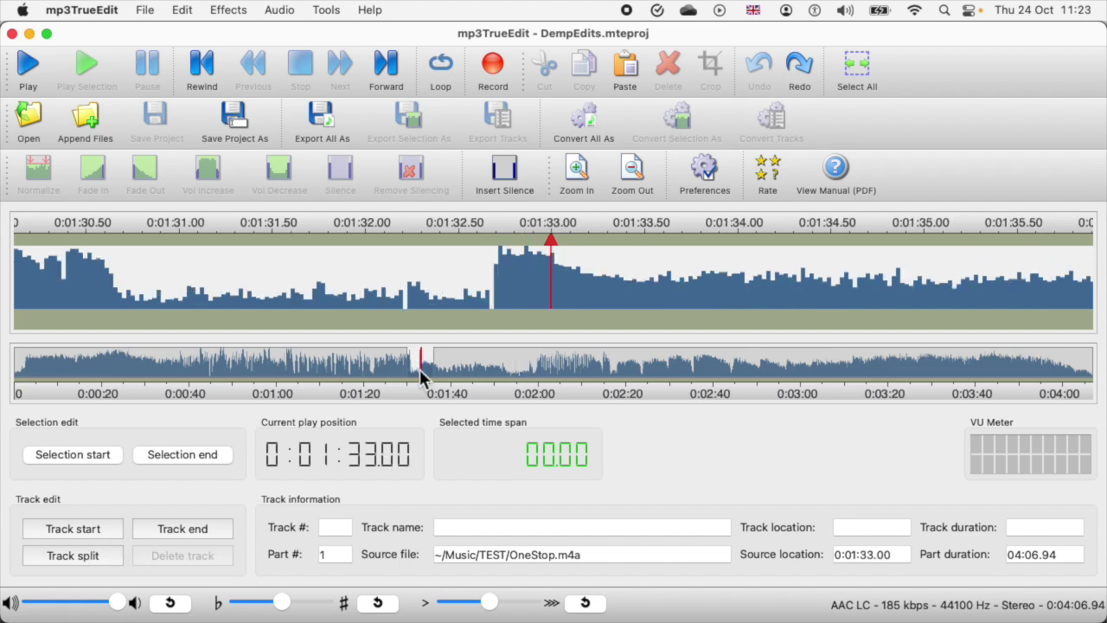
{"action": "left_click_drag", "start_coordinate": [564, 232], "coordinate": [625, 228]}
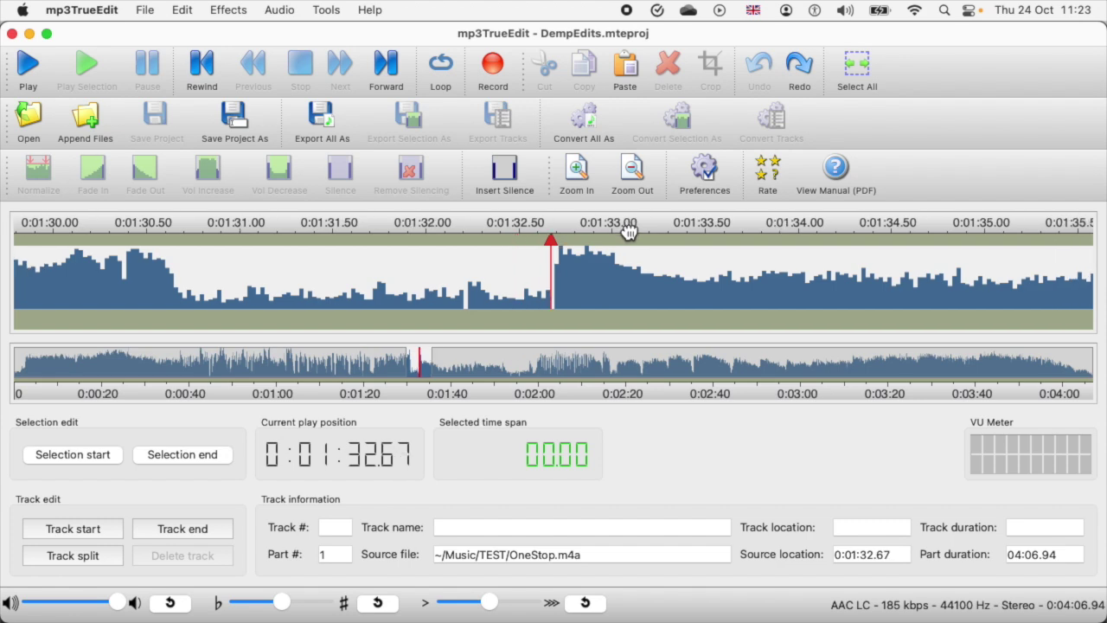
{"action": "left_click", "coordinate": [80, 529]}
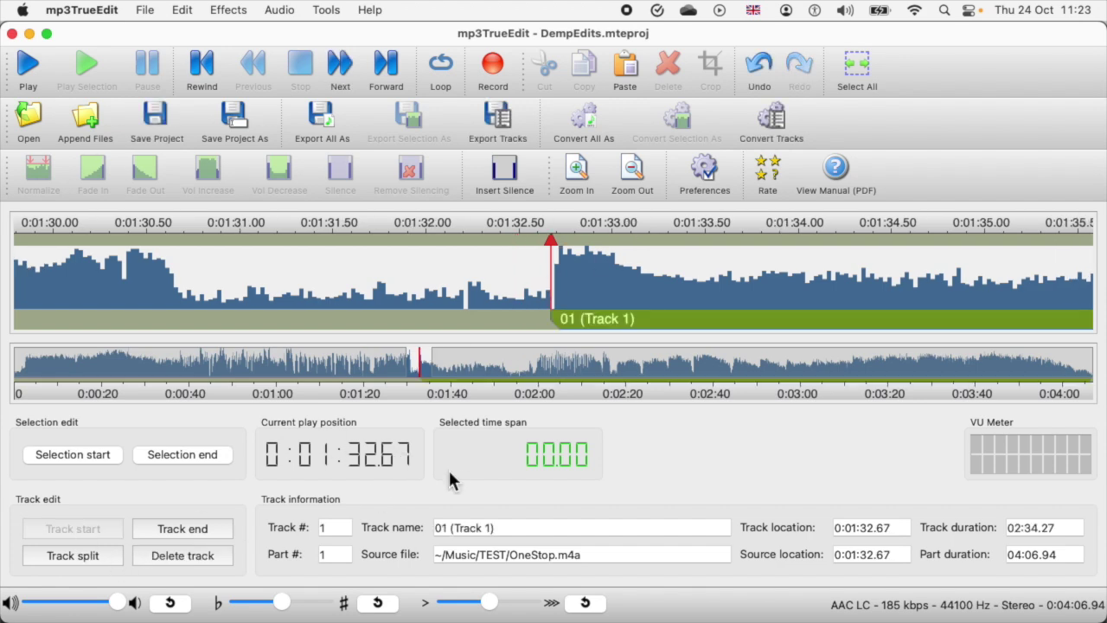
End track 1 at 0:01:57.86, just before the audio gets louder.
{"action": "left_click", "coordinate": [534, 370]}
{"action": "left_click_drag", "start_coordinate": [473, 222], "coordinate": [667, 235]}
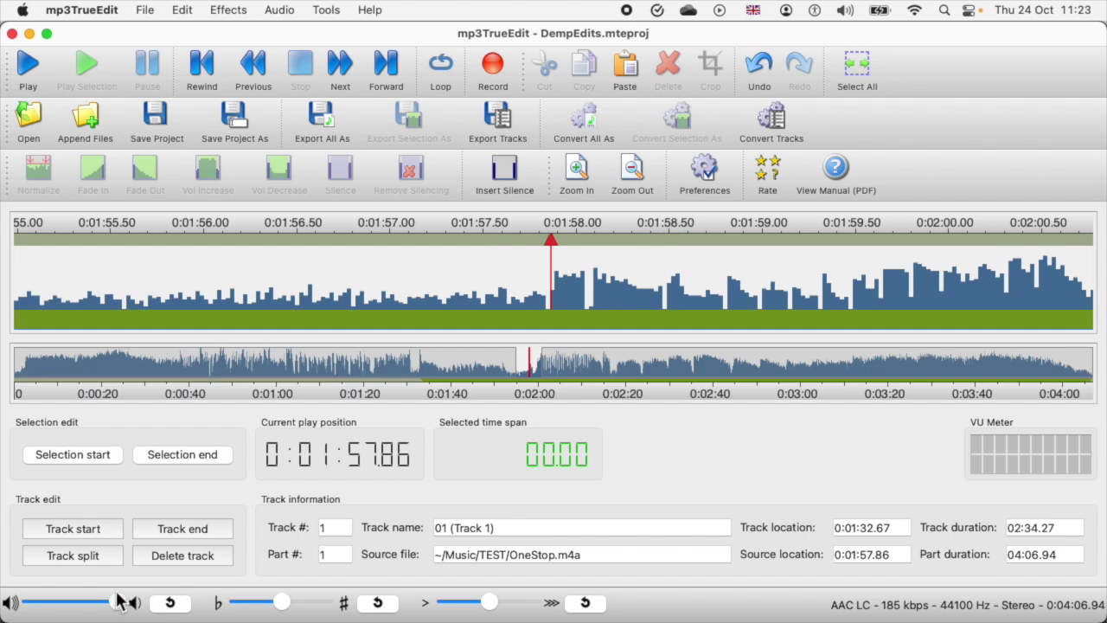
{"action": "left_click", "coordinate": [177, 527]}
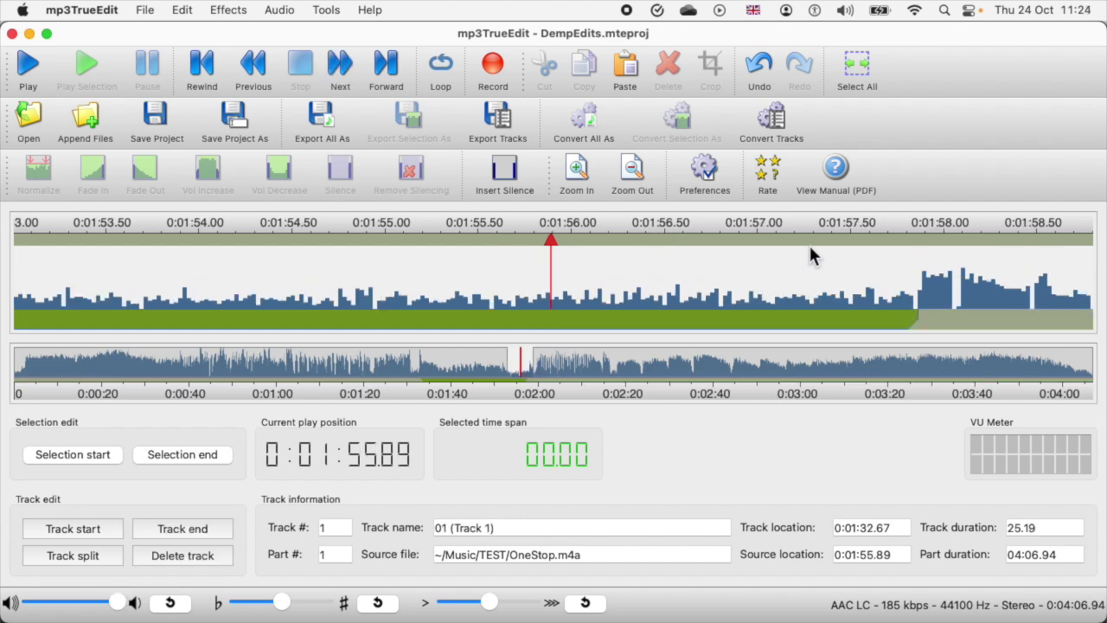
Add a track split at 0:01:58.75 and delete the short track 2 just before it.
{"action": "left_click_drag", "start_coordinate": [804, 229], "coordinate": [271, 213]}
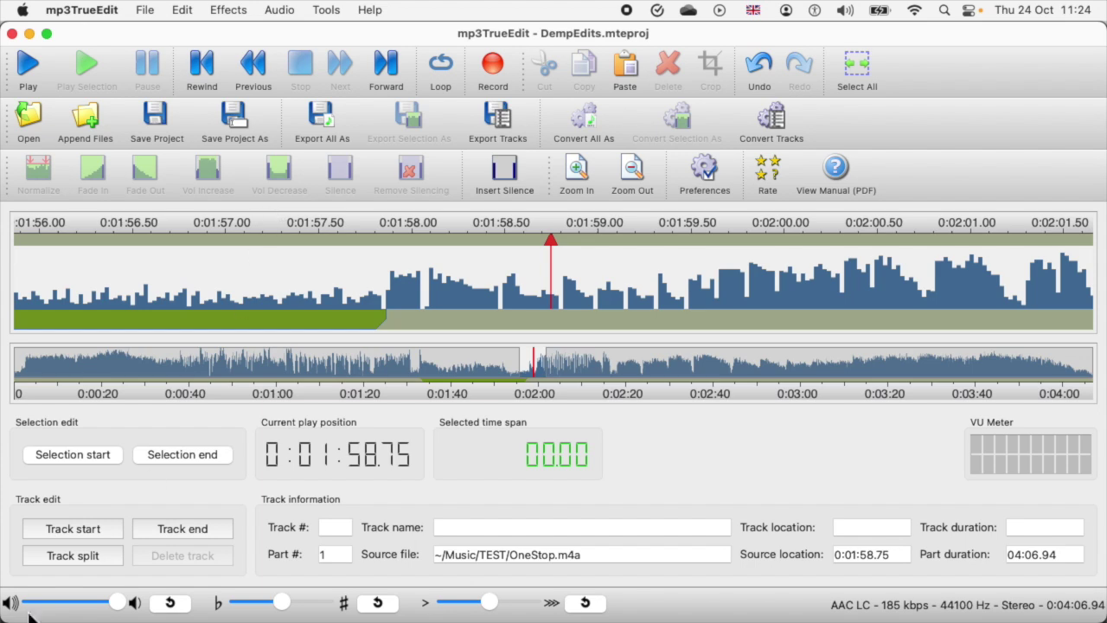
{"action": "left_click", "coordinate": [73, 555]}
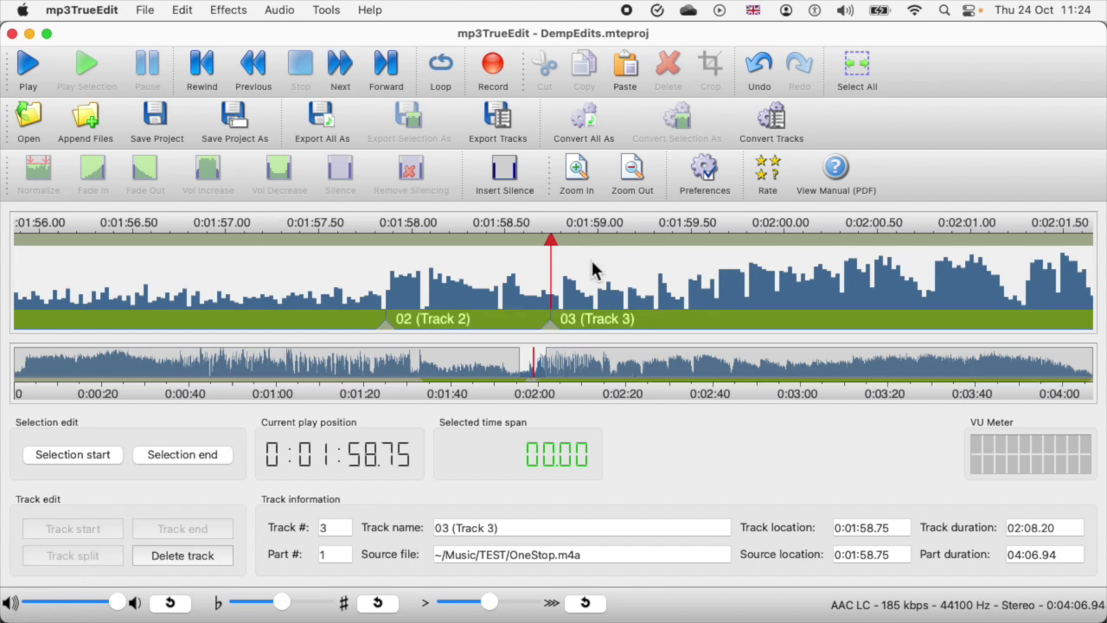
{"action": "left_click_drag", "start_coordinate": [583, 233], "coordinate": [673, 234]}
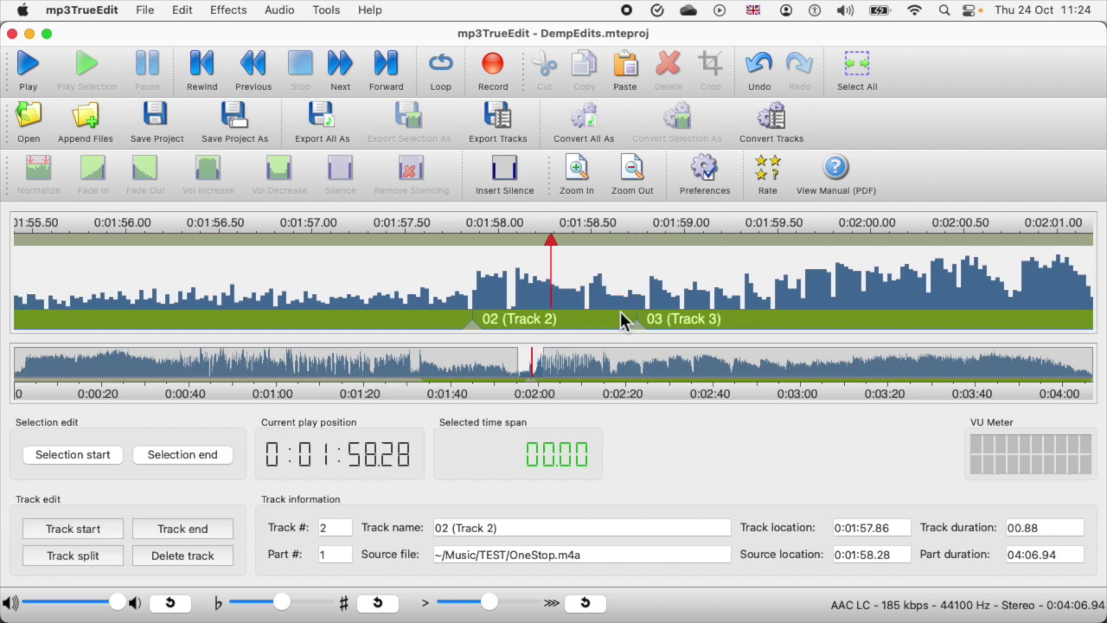
{"action": "left_click", "coordinate": [178, 555]}
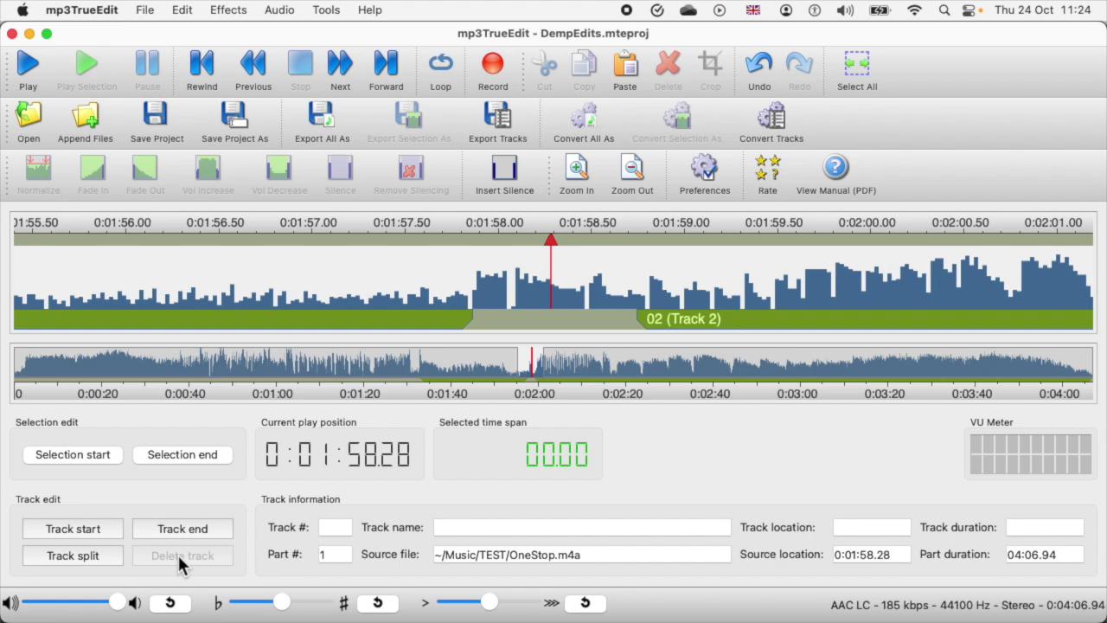
Fill in track 1's information with title "My Song", artist "By Me" and album "My first Work".
{"action": "key", "text": "Left"}
{"action": "left_click", "coordinate": [181, 10]}
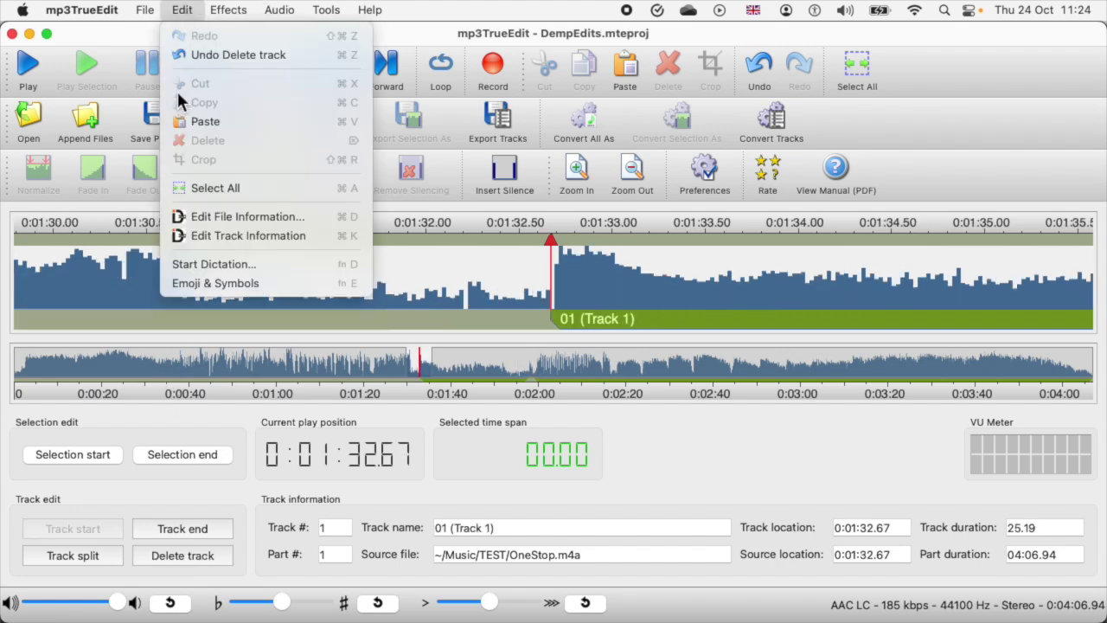
{"action": "left_click", "coordinate": [215, 236]}
{"action": "type", "text": "My Song"}
{"action": "key", "text": "Tab"}
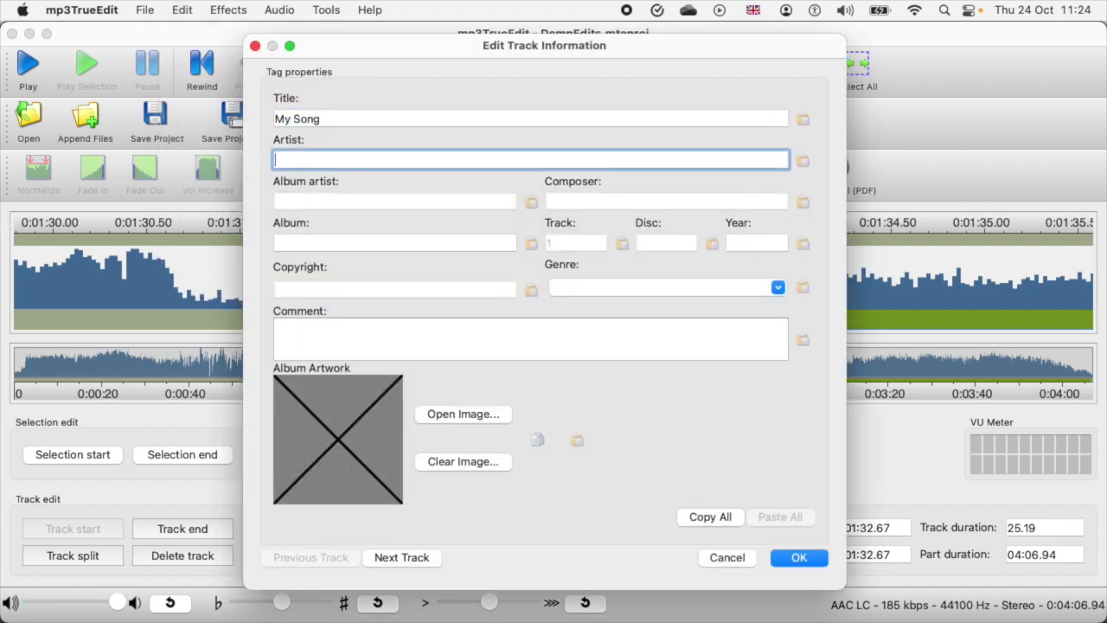
{"action": "type", "text": "By Me"}
{"action": "key", "text": "Tab"}
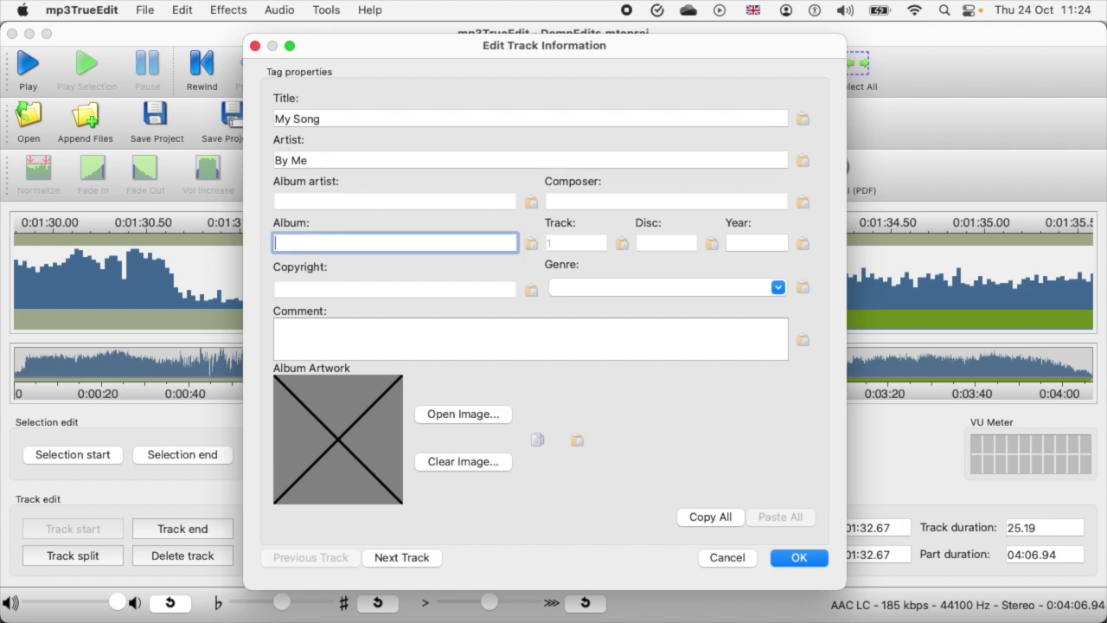
{"action": "type", "text": "My first Work"}
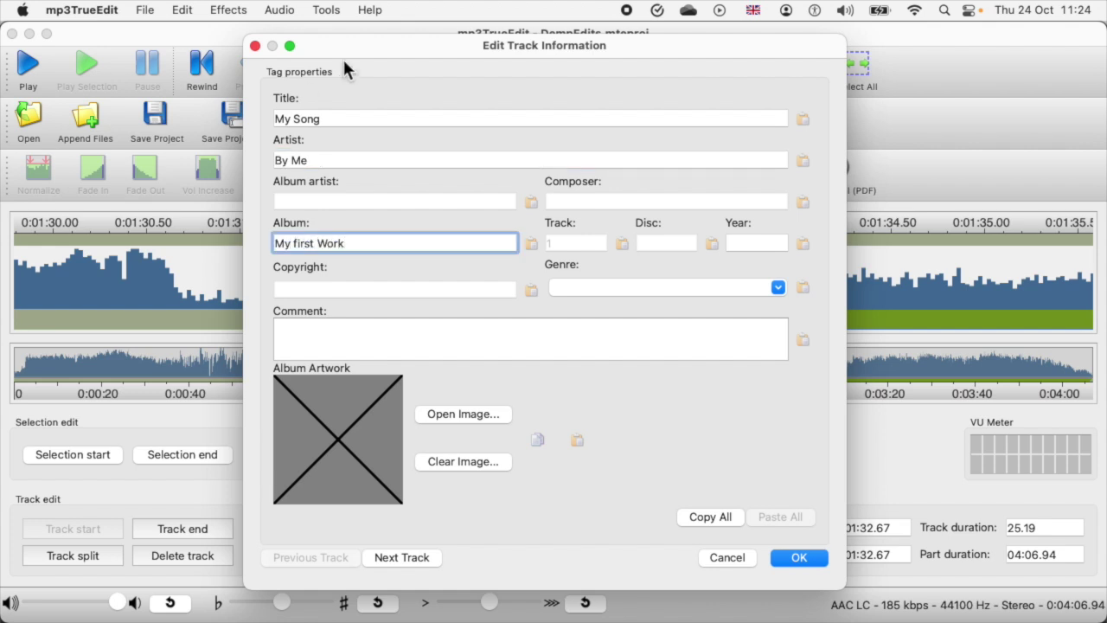
Copy all of track 1's tags to track 2, append 2 to its title and apply the track information.
{"action": "left_click", "coordinate": [713, 517]}
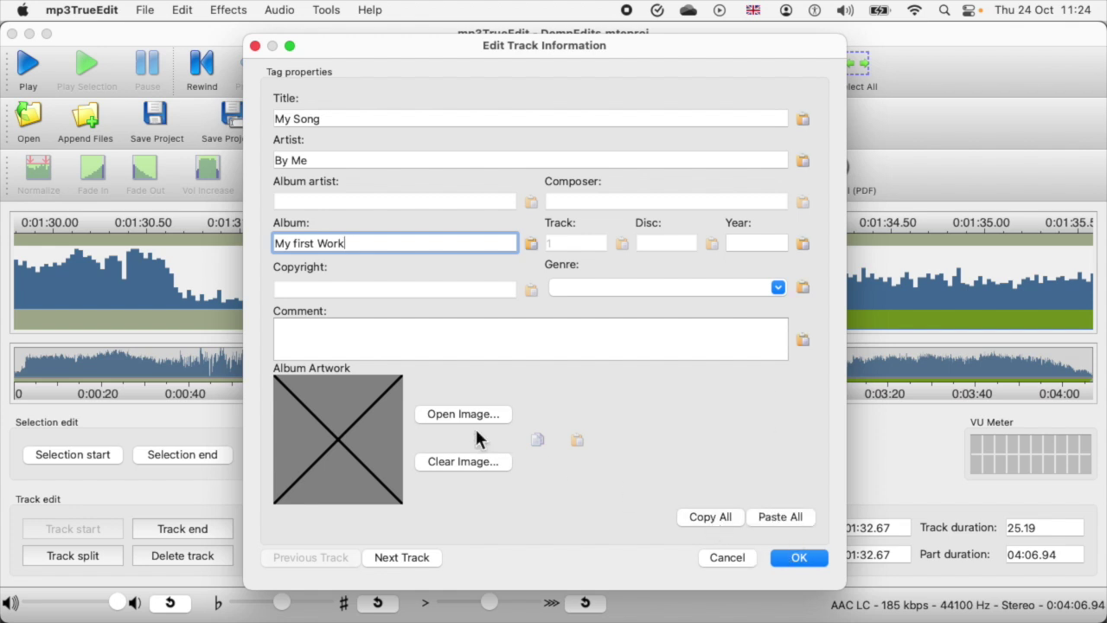
{"action": "left_click", "coordinate": [401, 557]}
{"action": "left_click", "coordinate": [778, 516]}
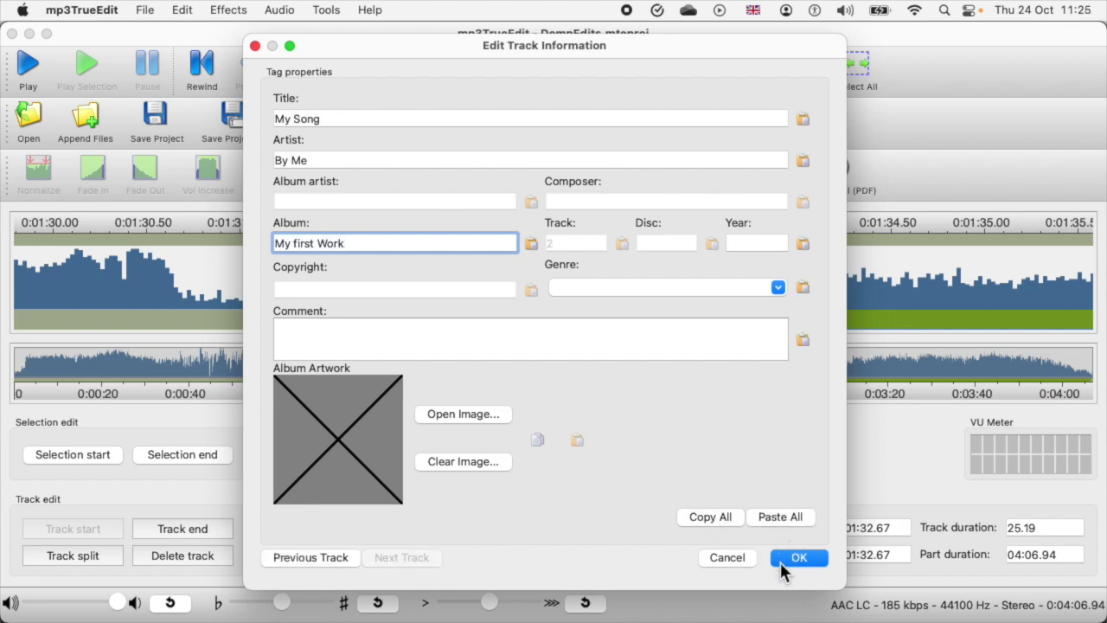
{"action": "left_click", "coordinate": [340, 120]}
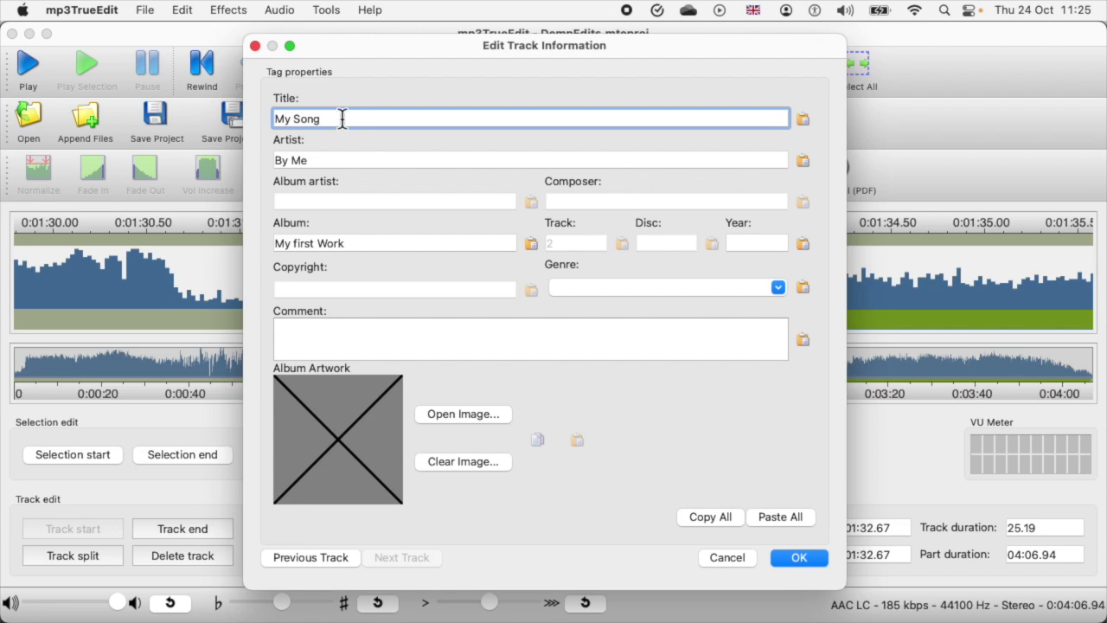
{"action": "type", "text": "2"}
{"action": "left_click", "coordinate": [791, 557]}
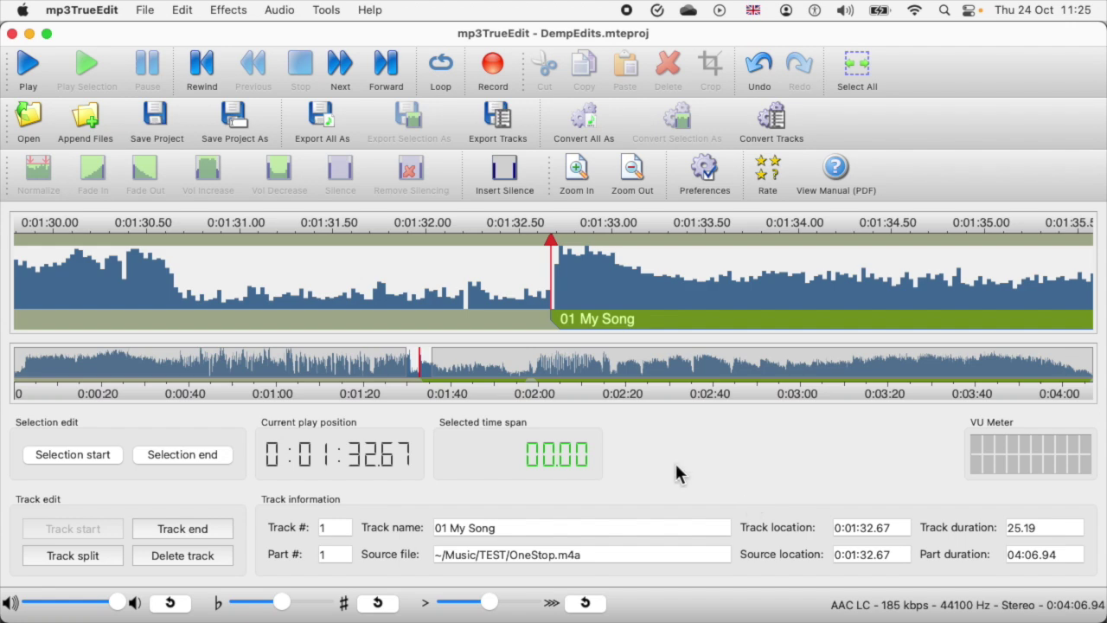
Set the file information to title "My File Title" and artist "By Me 3".
{"action": "left_click", "coordinate": [182, 10]}
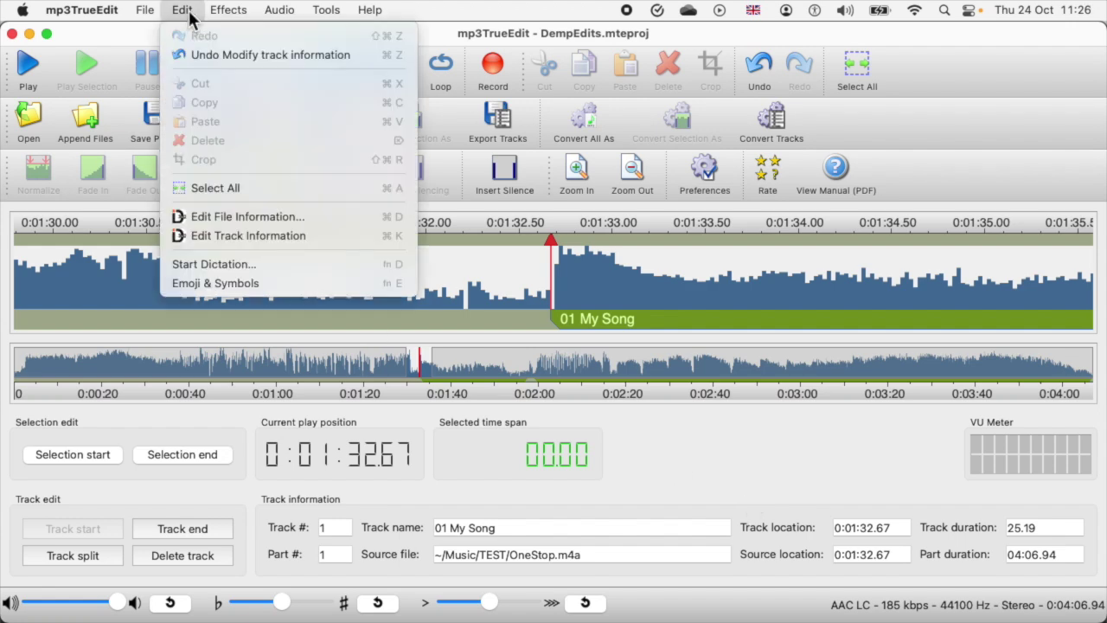
{"action": "left_click", "coordinate": [221, 217]}
{"action": "type", "text": "My "}
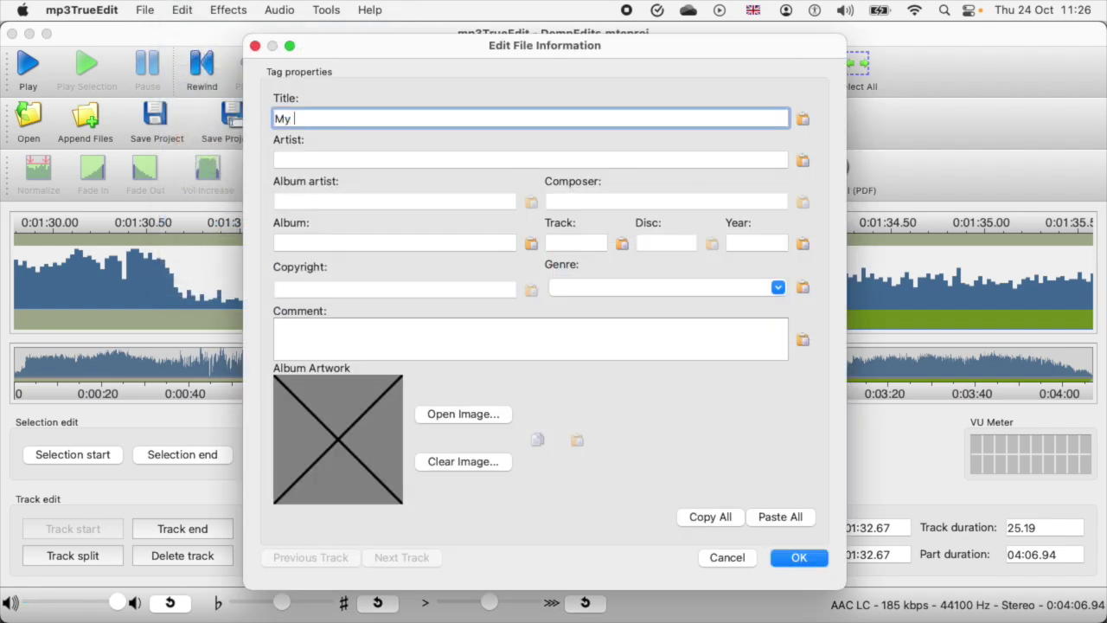
{"action": "type", "text": "File Title"}
{"action": "key", "text": "Tab"}
{"action": "key", "text": "Tab"}
{"action": "type", "text": "By Me 3"}
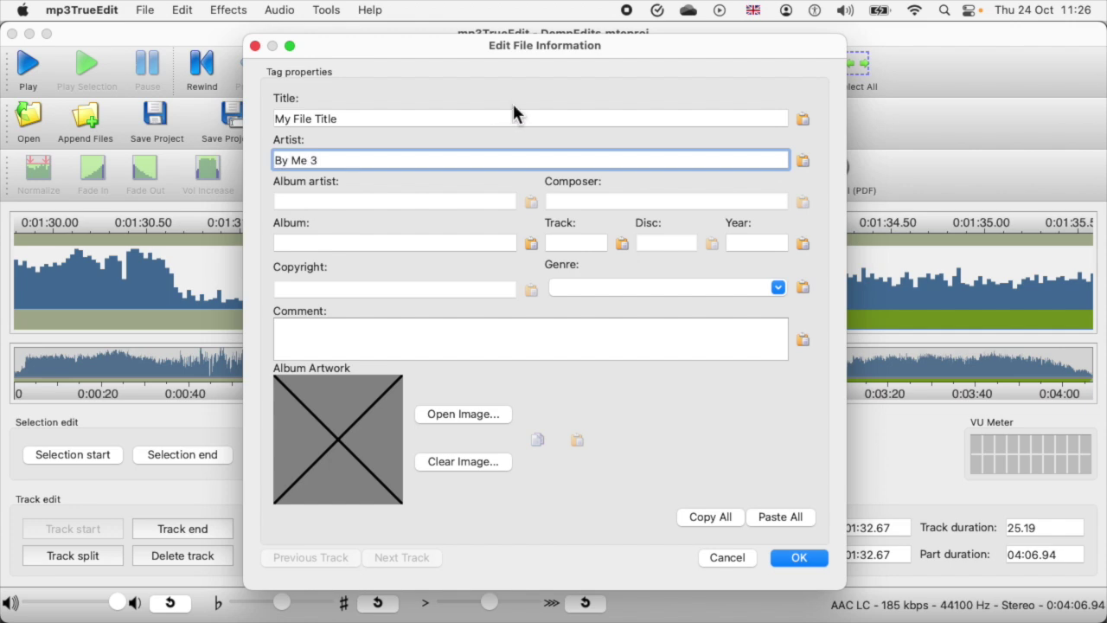
{"action": "left_click", "coordinate": [797, 556]}
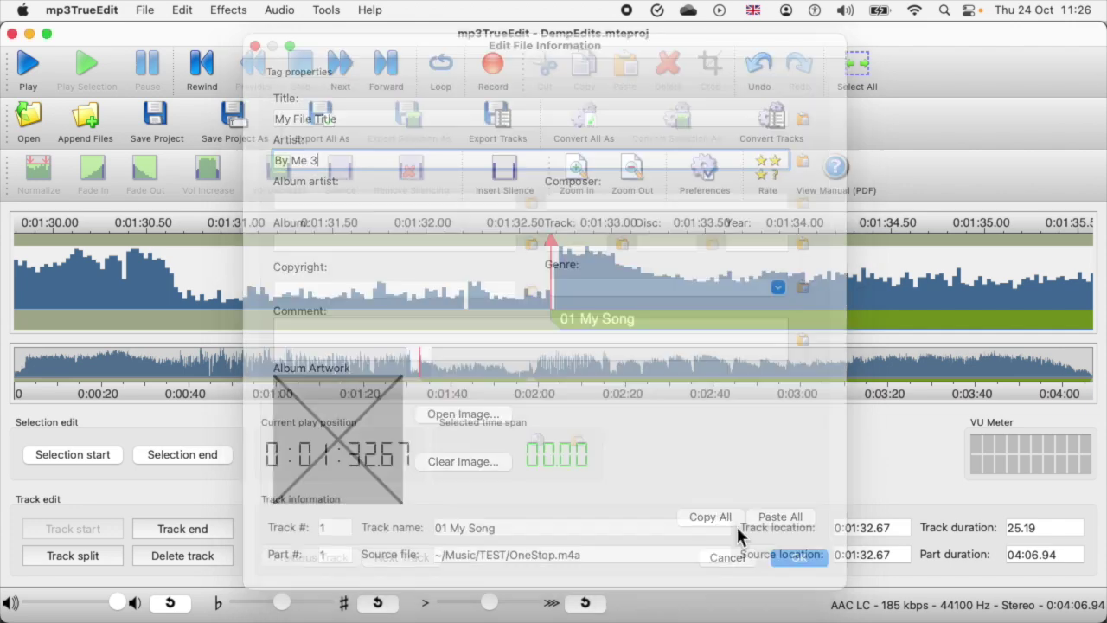
Try pasting the file's tags over track 1's information and discard the change.
{"action": "left_click", "coordinate": [181, 10]}
{"action": "left_click", "coordinate": [199, 245]}
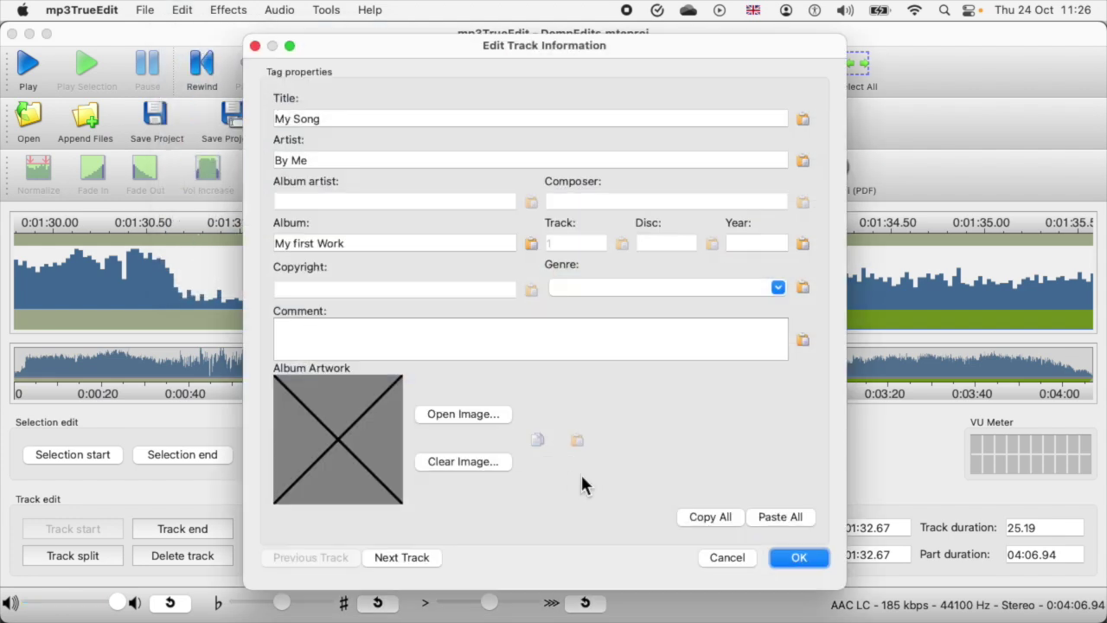
{"action": "left_click", "coordinate": [776, 516]}
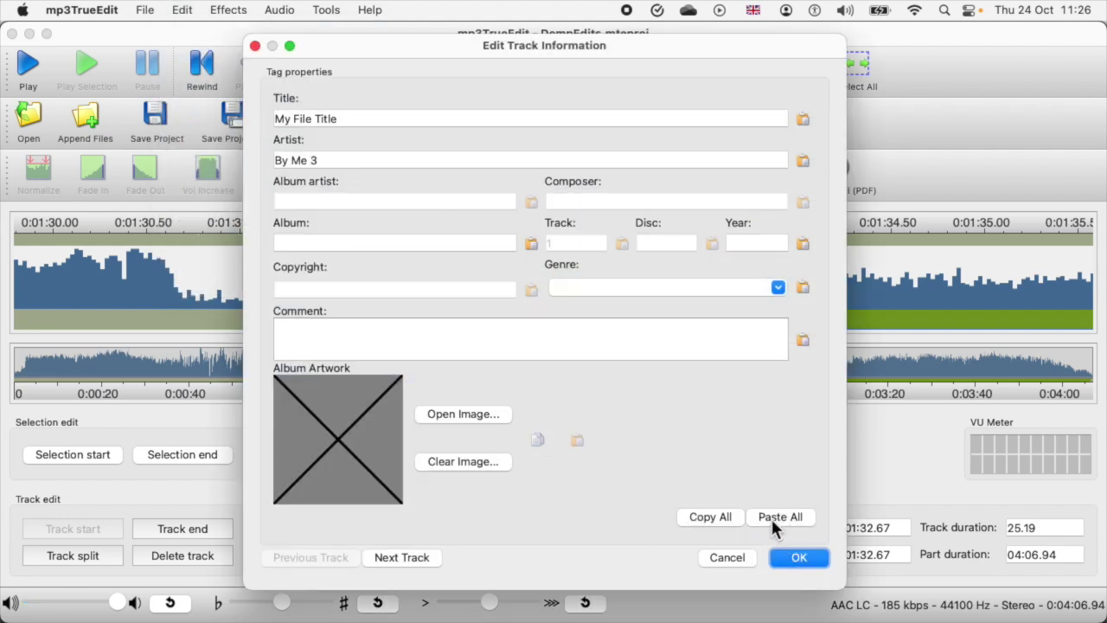
{"action": "left_click", "coordinate": [733, 557]}
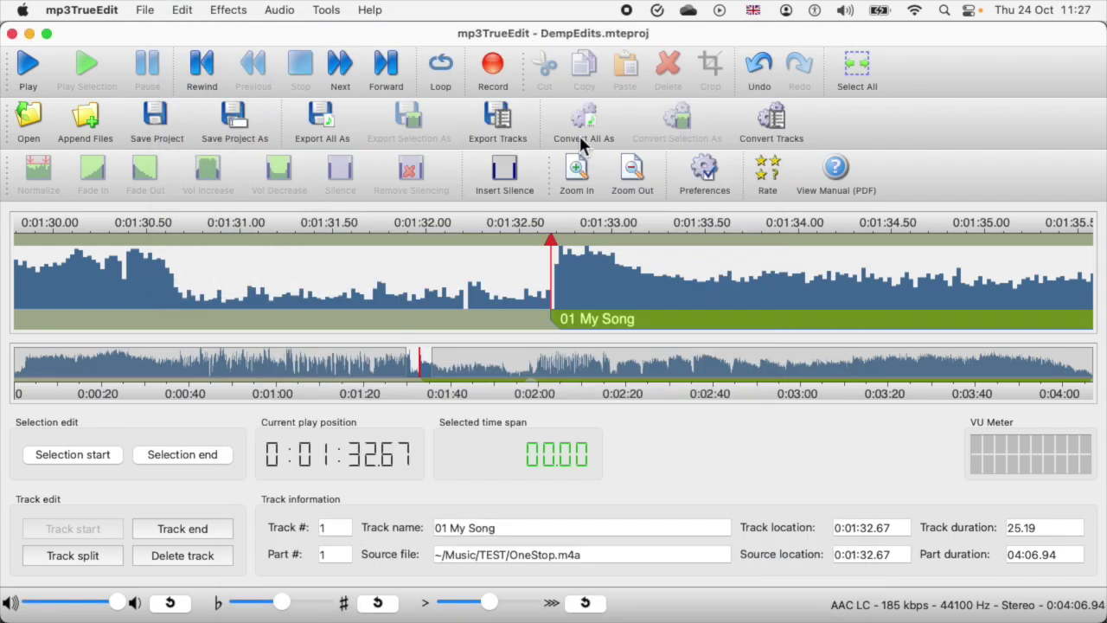
Export the tracks into a new folder named TRACKS inside the TEST folder.
{"action": "left_click", "coordinate": [499, 118]}
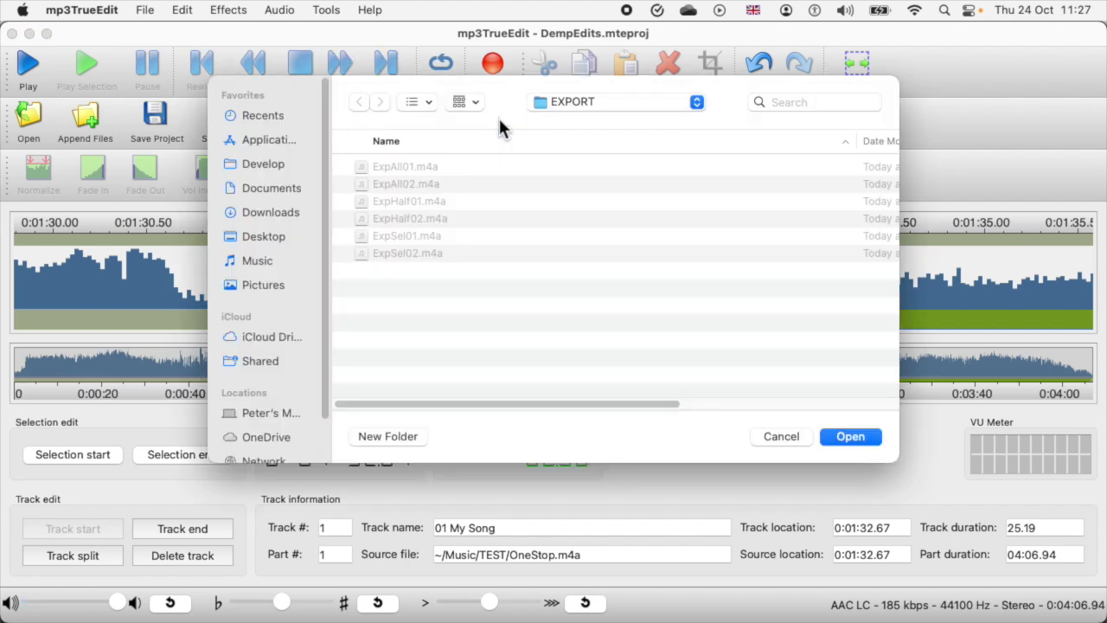
{"action": "left_click", "coordinate": [578, 101]}
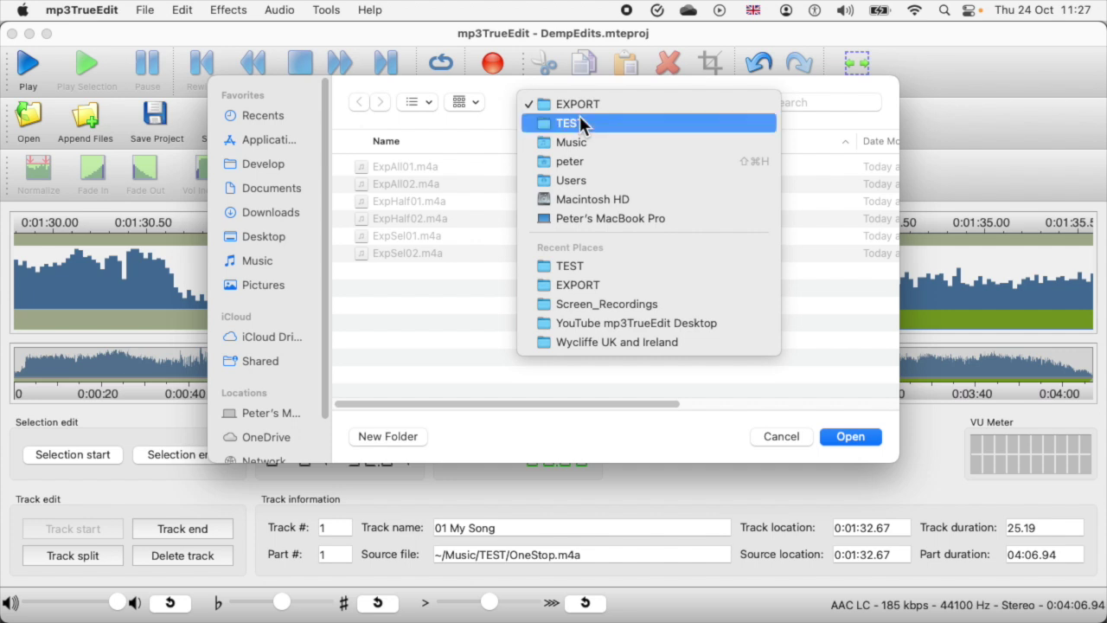
{"action": "left_click", "coordinate": [580, 116]}
{"action": "left_click", "coordinate": [385, 435]}
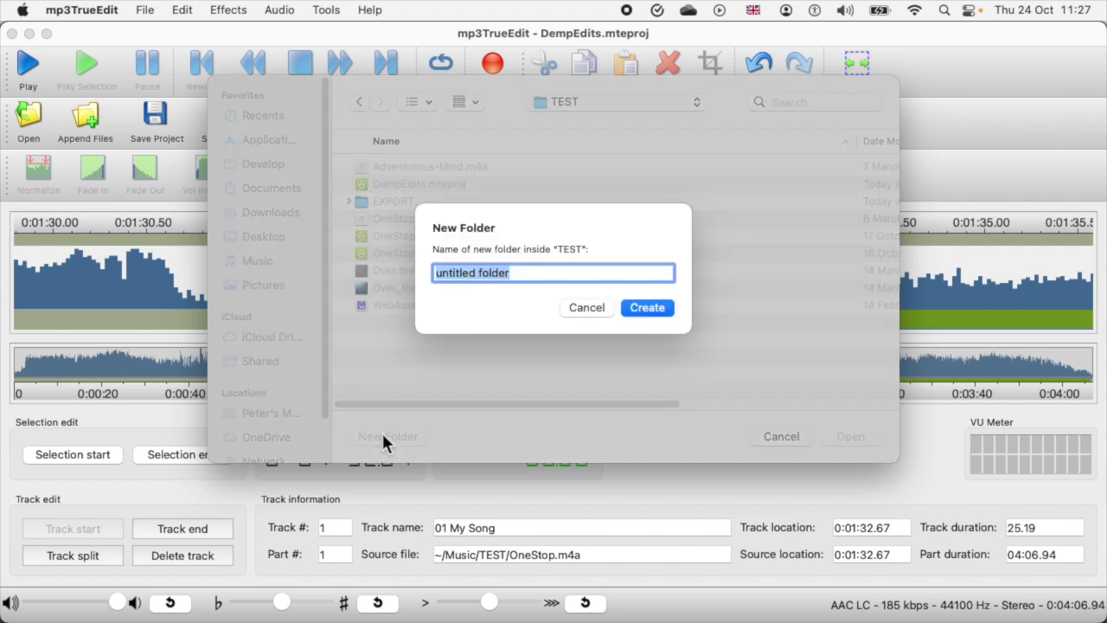
{"action": "type", "text": "TRACK"}
{"action": "type", "text": "S"}
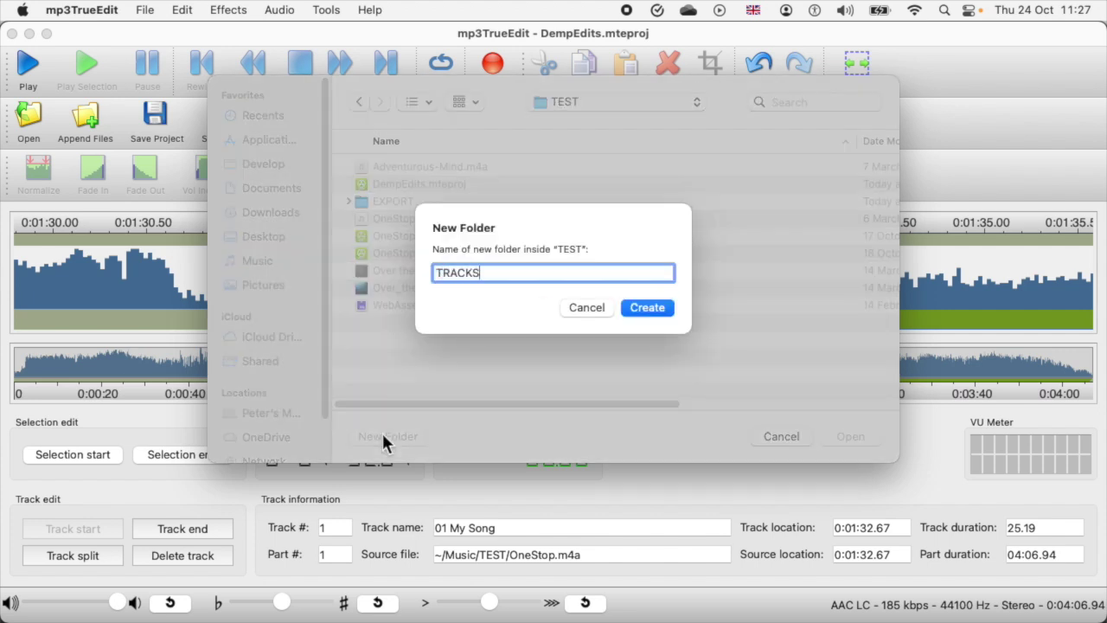
{"action": "left_click", "coordinate": [645, 308]}
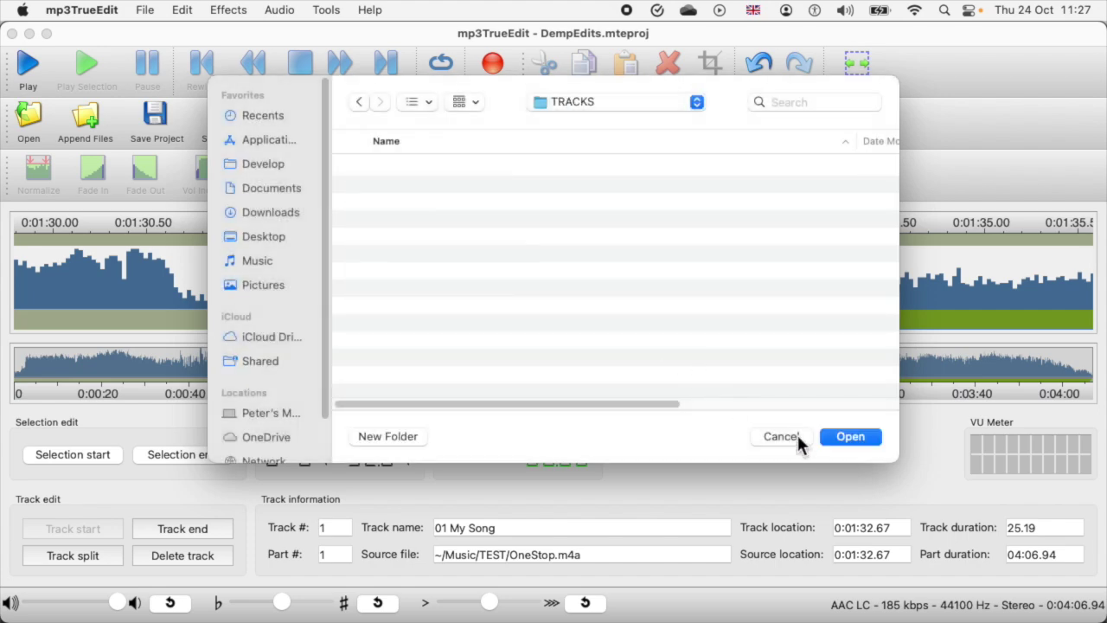
{"action": "left_click", "coordinate": [848, 436]}
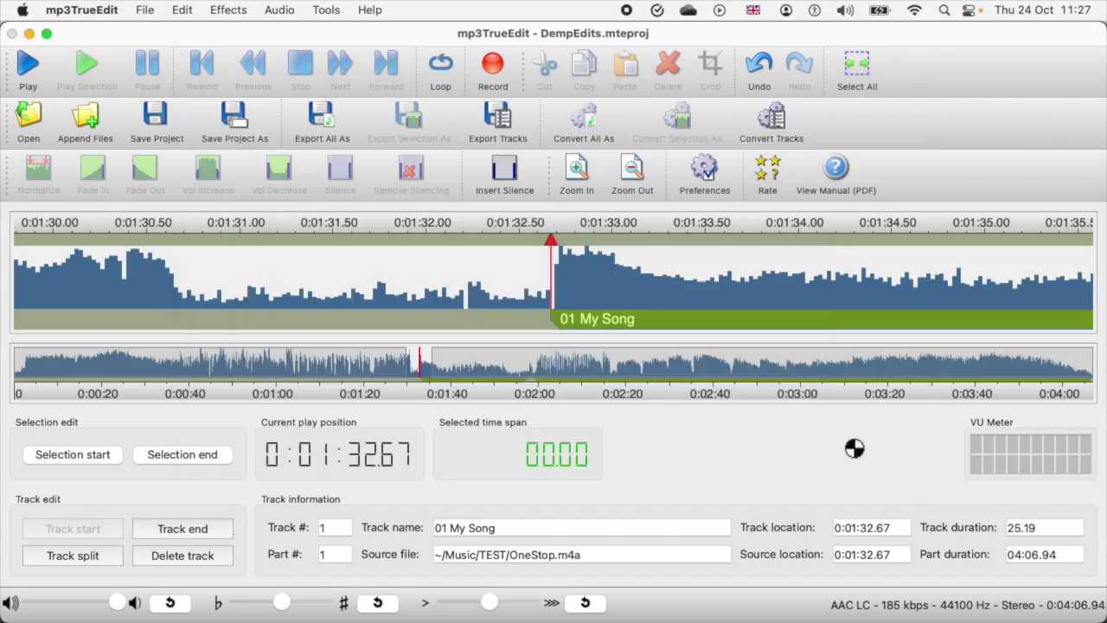
{"action": "left_click", "coordinate": [585, 386]}
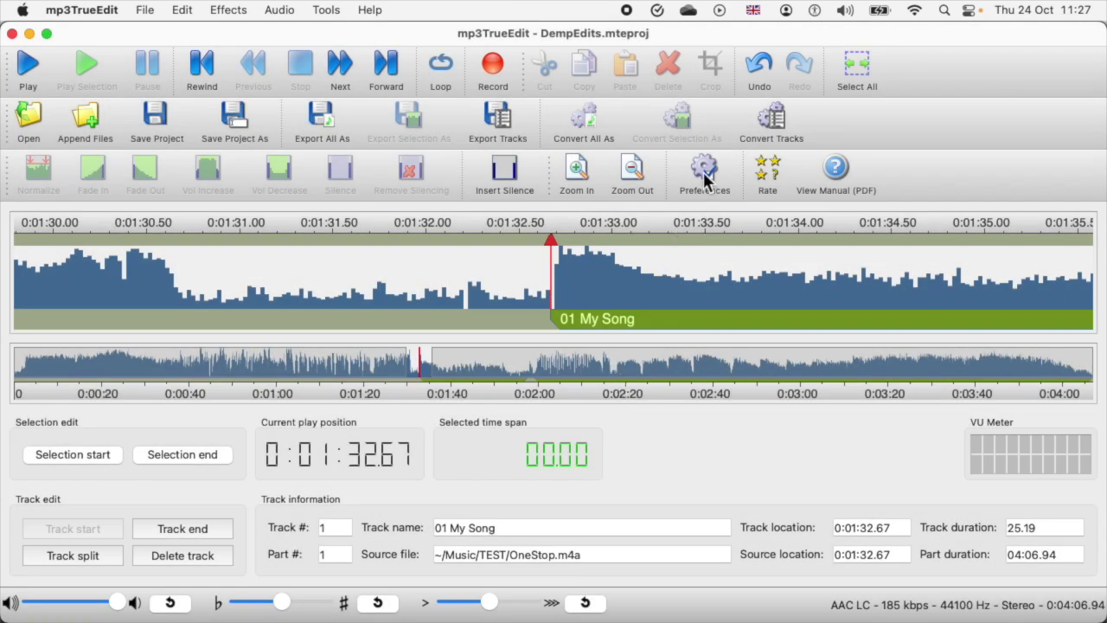
Examine the track options in the preferences.
{"action": "left_click", "coordinate": [705, 173]}
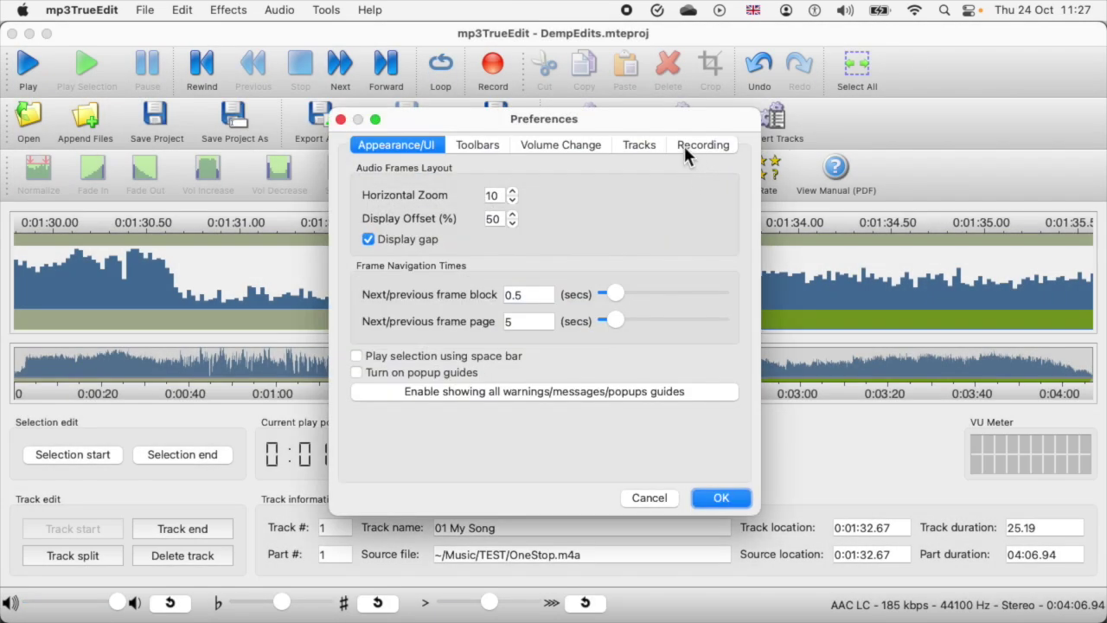
{"action": "left_click", "coordinate": [639, 144]}
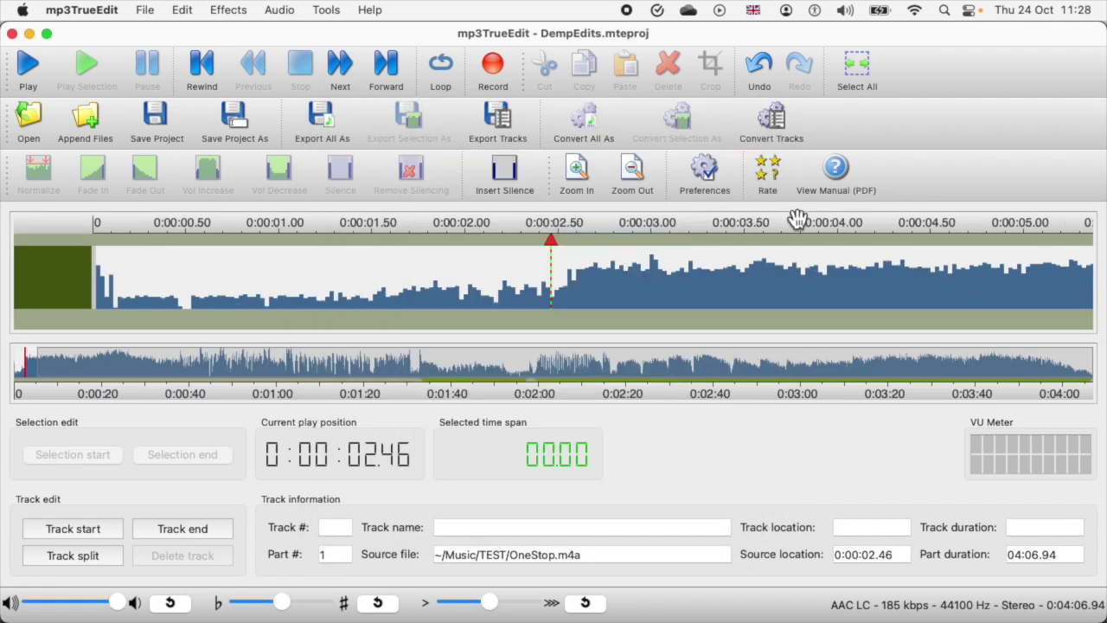
Select the audio from 0:00:02.46 to 0:00:03.41 and try increasing and decreasing its volume.
{"action": "left_click_drag", "start_coordinate": [796, 217], "coordinate": [612, 225]}
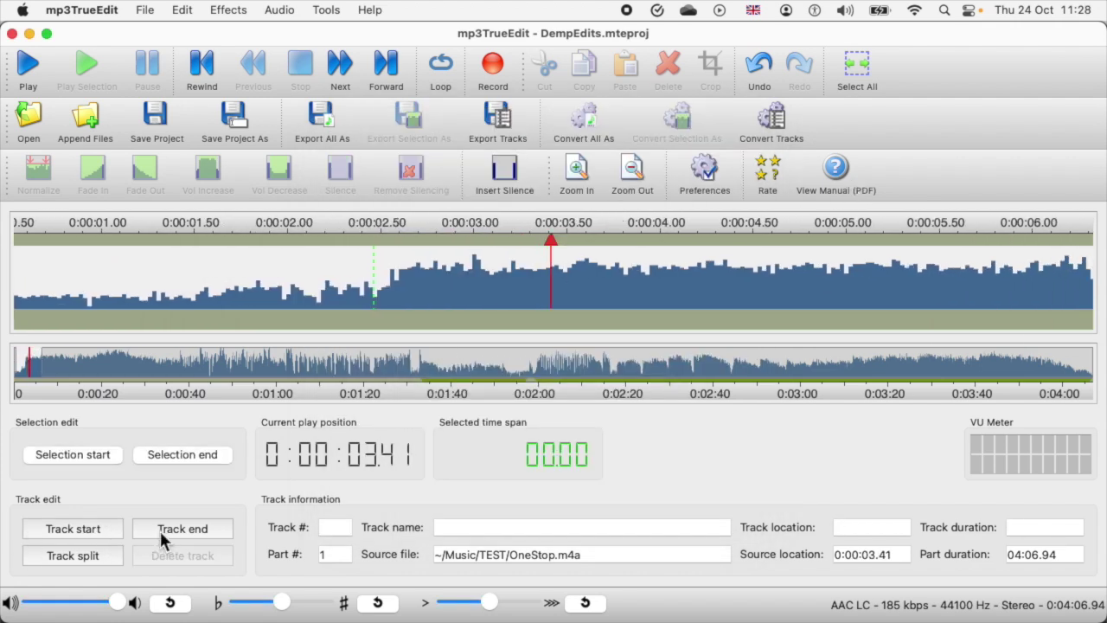
{"action": "left_click", "coordinate": [167, 452]}
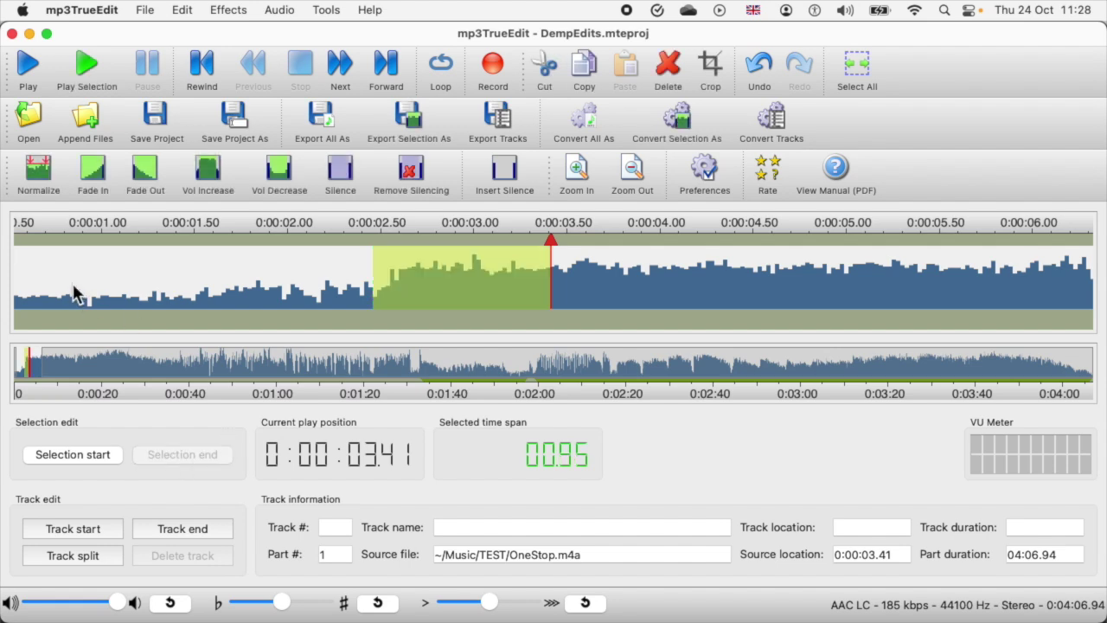
{"action": "left_click", "coordinate": [216, 179]}
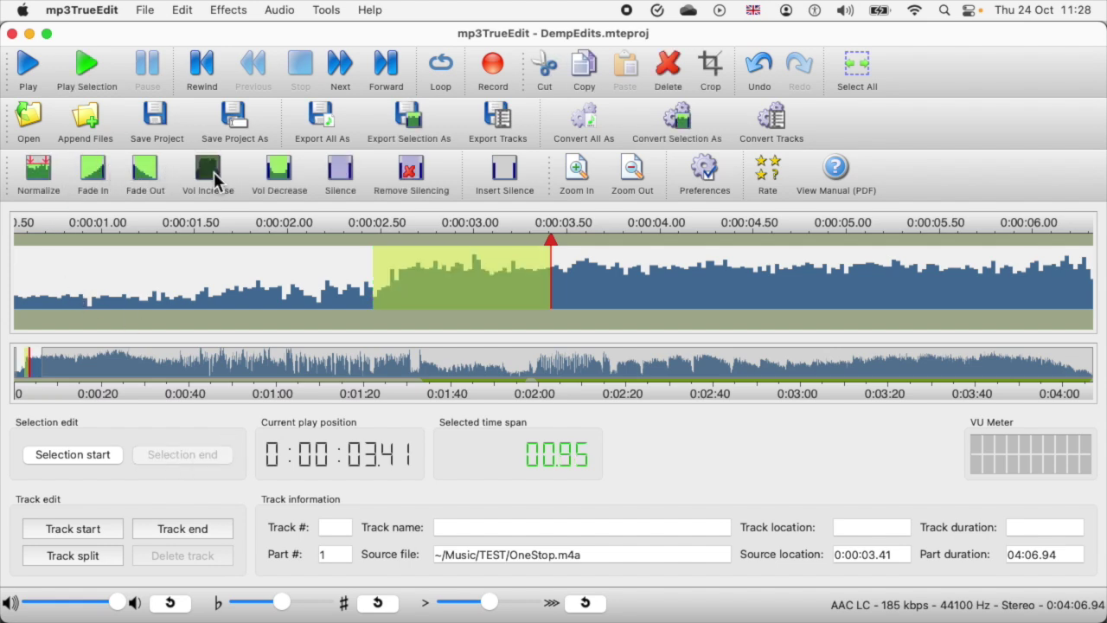
{"action": "left_click", "coordinate": [279, 171]}
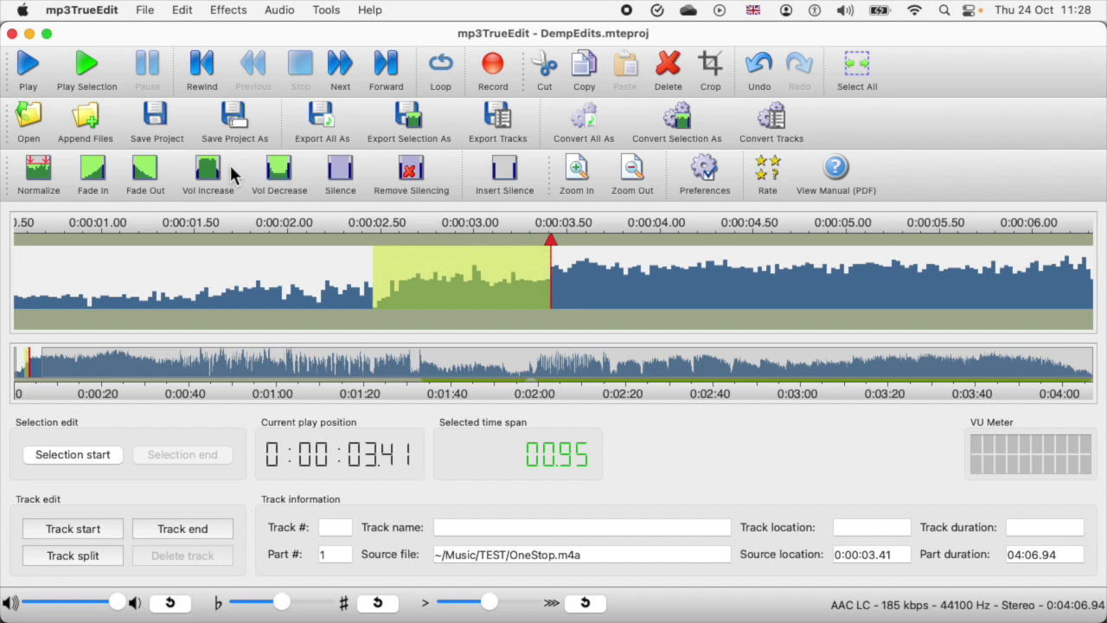
Normalize the selected audio with a 0.0 dB target and silence it.
{"action": "left_click", "coordinate": [41, 171]}
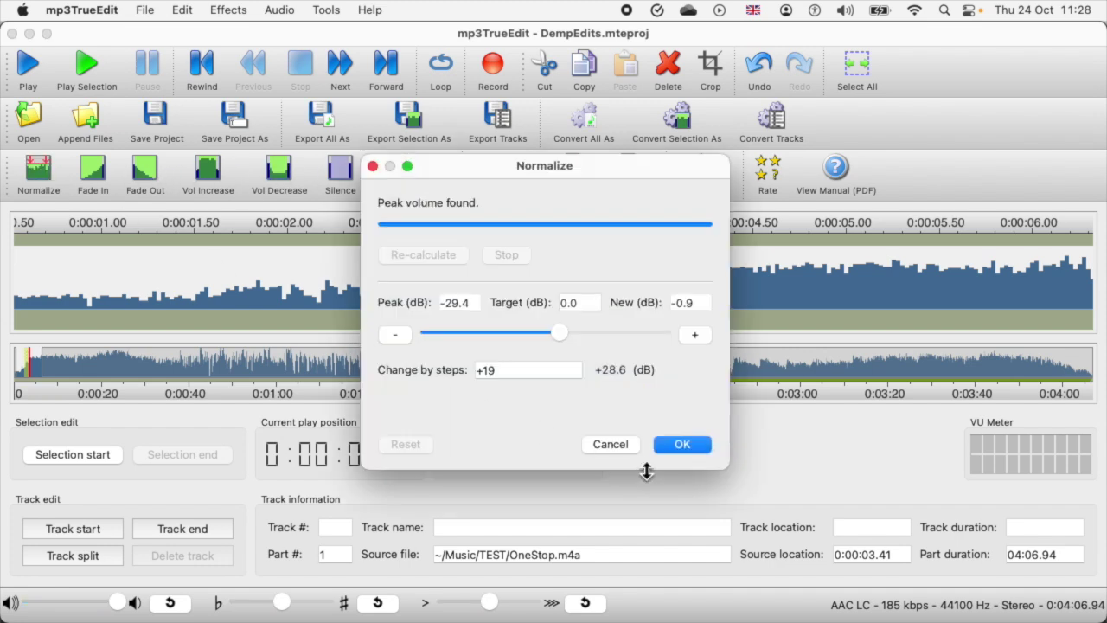
{"action": "left_click", "coordinate": [675, 444]}
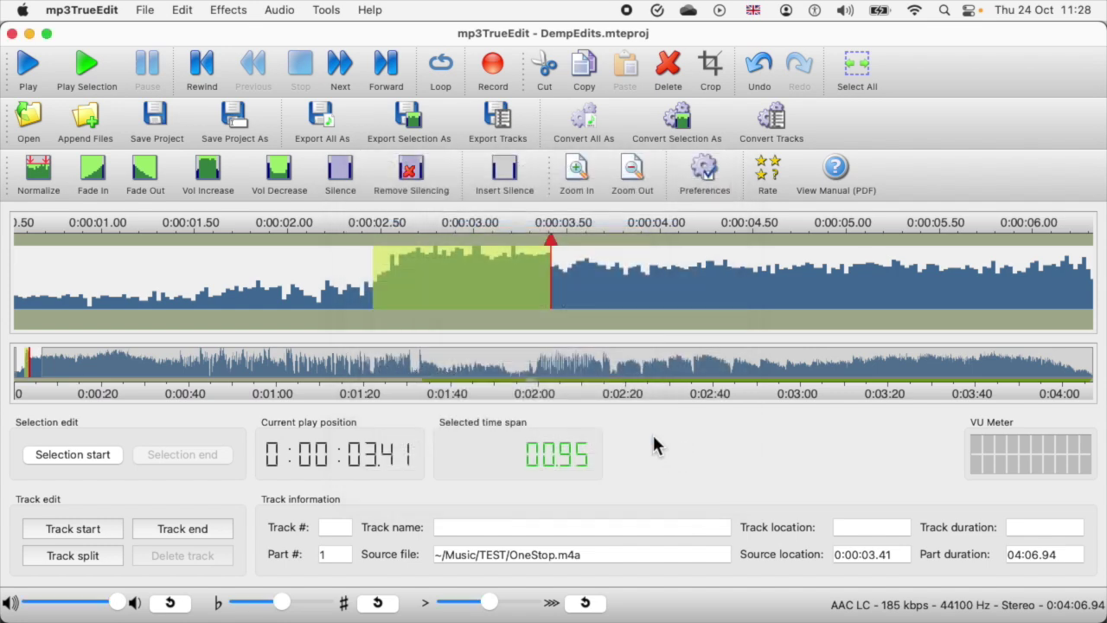
{"action": "left_click", "coordinate": [341, 173]}
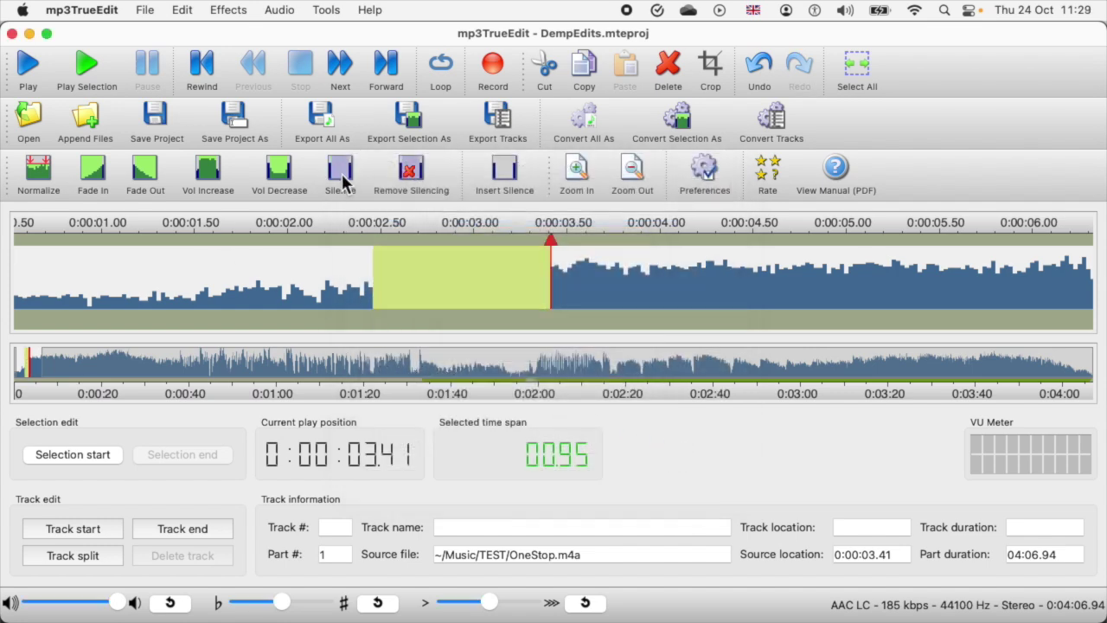
Play the audio leading into the silenced span from about 0:00:01.88 and stop playback.
{"action": "left_click_drag", "start_coordinate": [408, 227], "coordinate": [697, 228]}
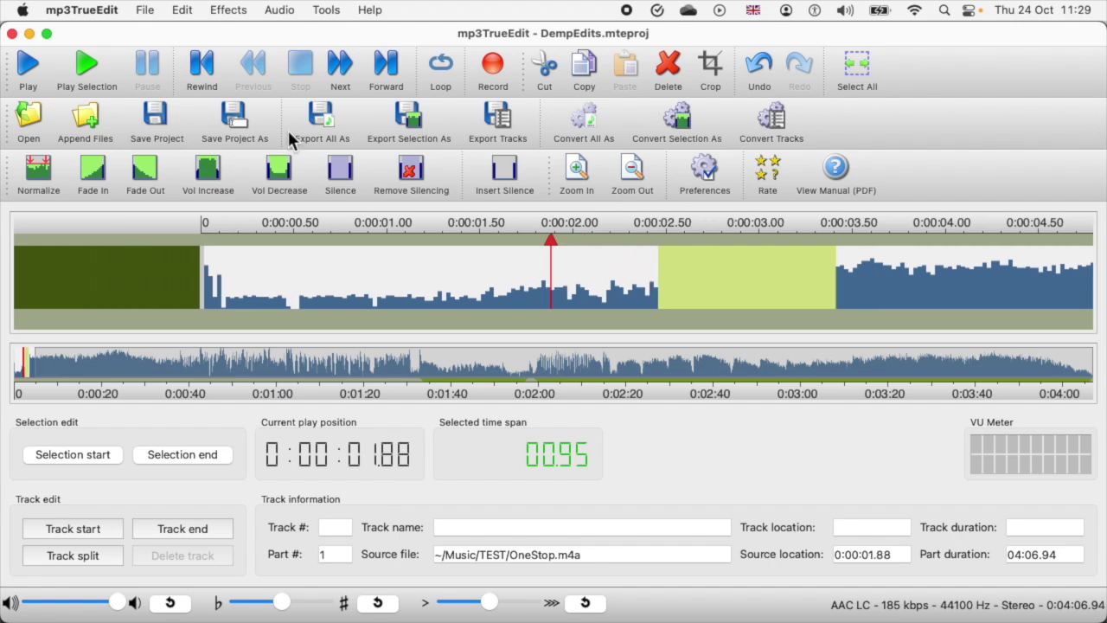
{"action": "left_click", "coordinate": [27, 69]}
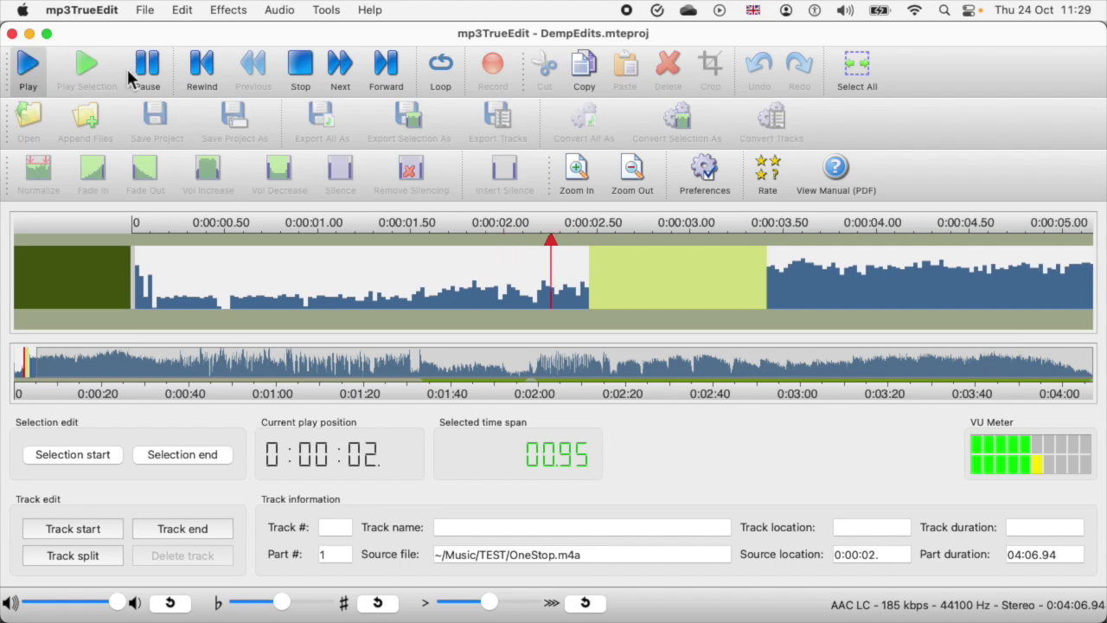
{"action": "left_click", "coordinate": [300, 73]}
Remove the silencing from the silenced span, selecting and restoring it in two overlapping parts.
{"action": "left_click_drag", "start_coordinate": [277, 224], "coordinate": [722, 251]}
{"action": "left_click_drag", "start_coordinate": [641, 284], "coordinate": [823, 266]}
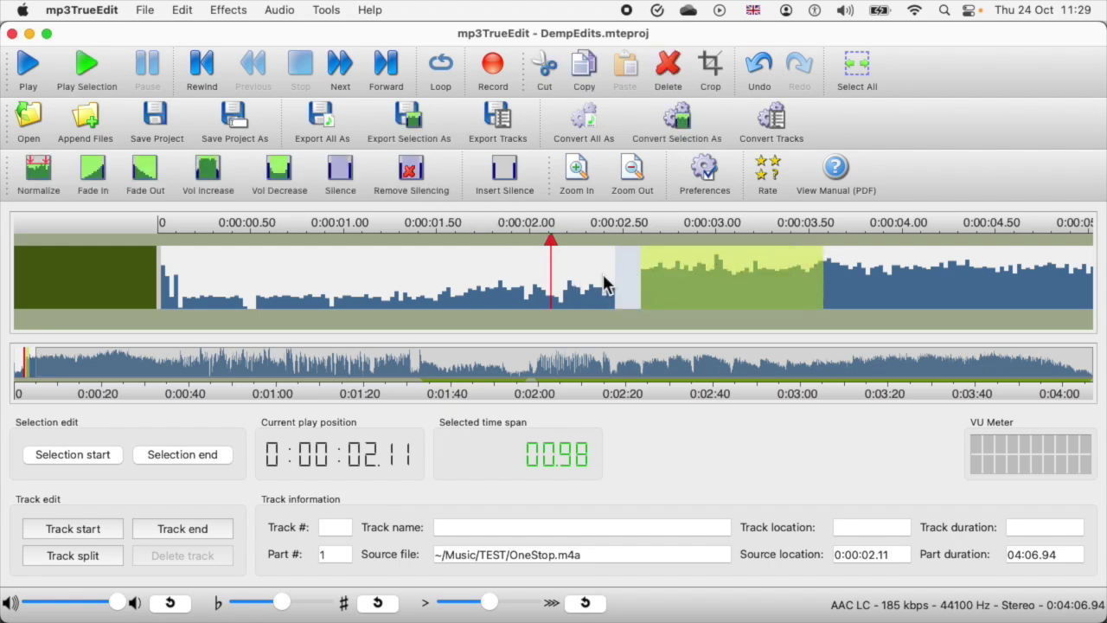
{"action": "left_click_drag", "start_coordinate": [585, 286], "coordinate": [684, 272]}
{"action": "left_click", "coordinate": [412, 170]}
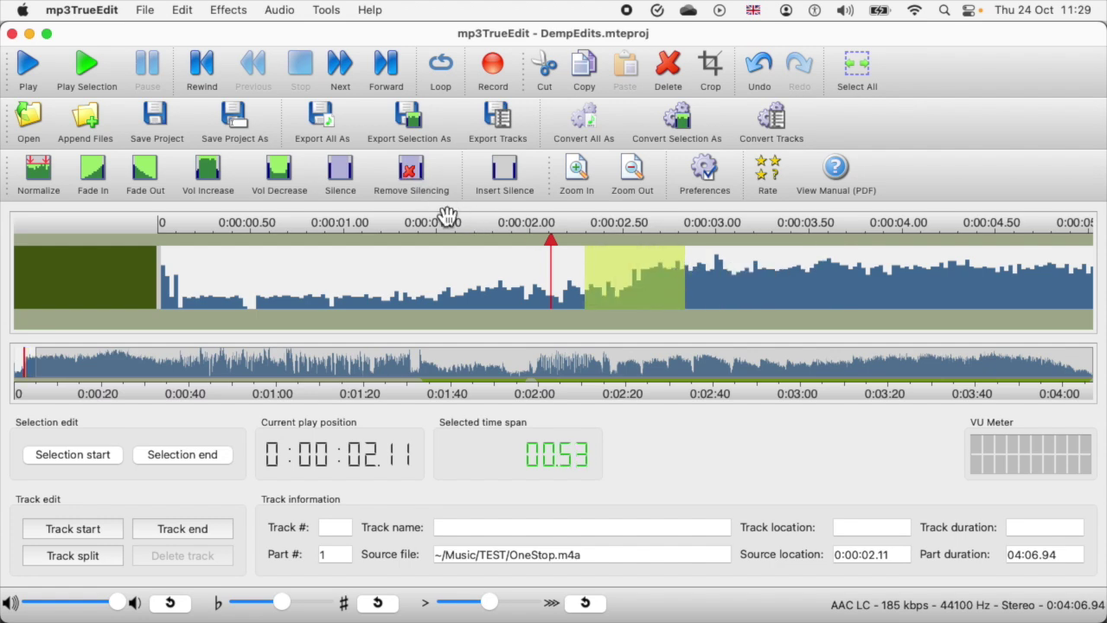
Insert 1 second of silence at 0:00:03.46.
{"action": "left_click", "coordinate": [505, 169]}
{"action": "type", "text": "1"}
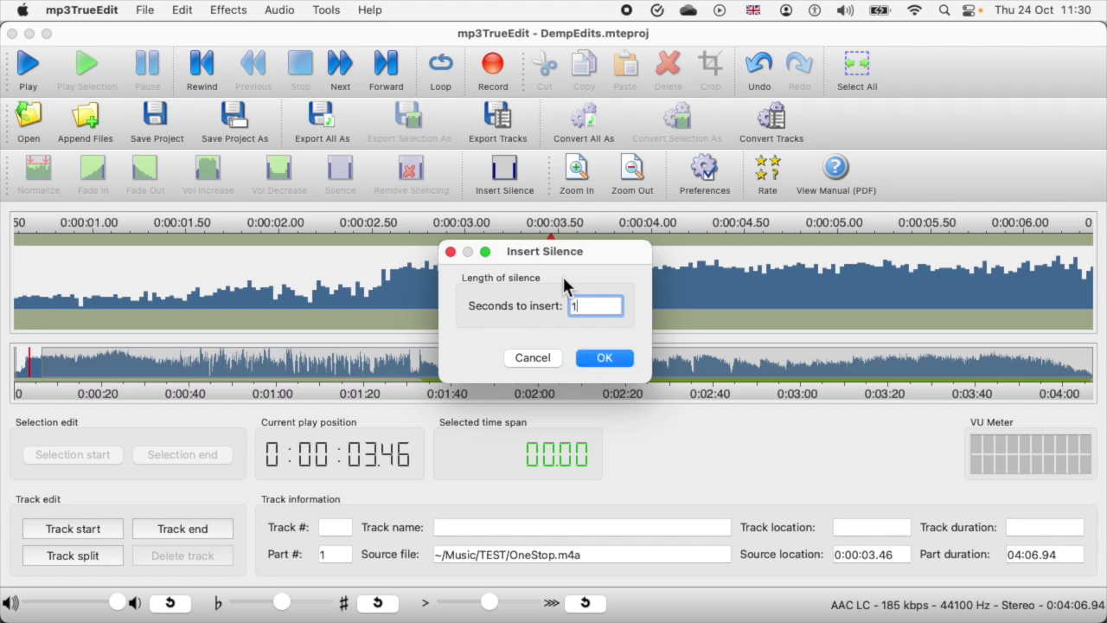
{"action": "left_click", "coordinate": [612, 358]}
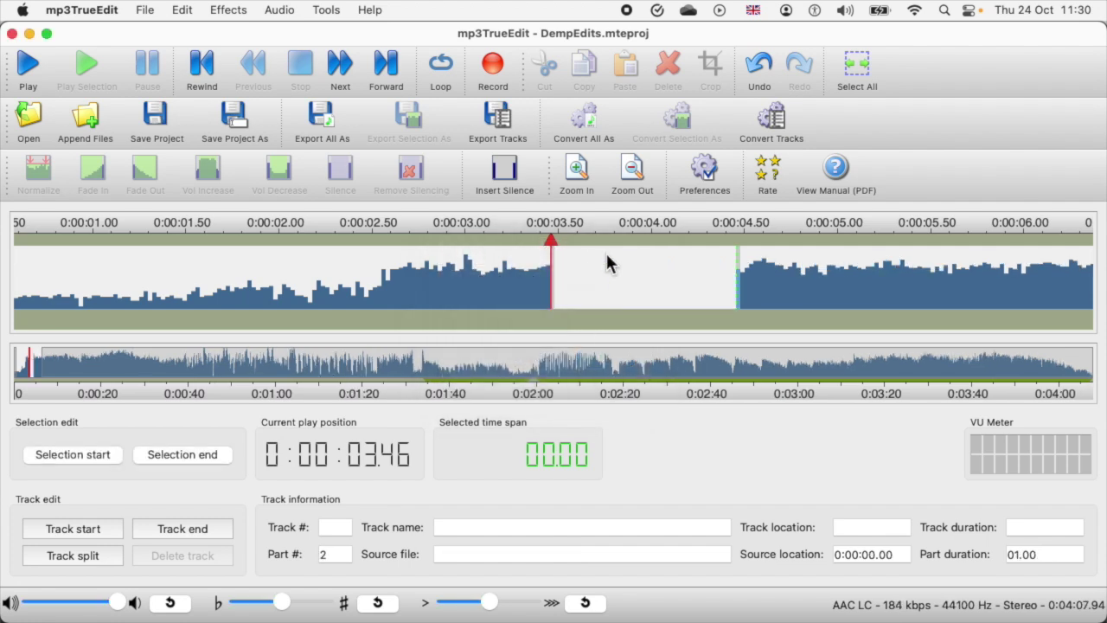
Try inserting 0.2 seconds of silence at 0:00:02.93 and undo that insertion.
{"action": "left_click_drag", "start_coordinate": [597, 233], "coordinate": [631, 226]}
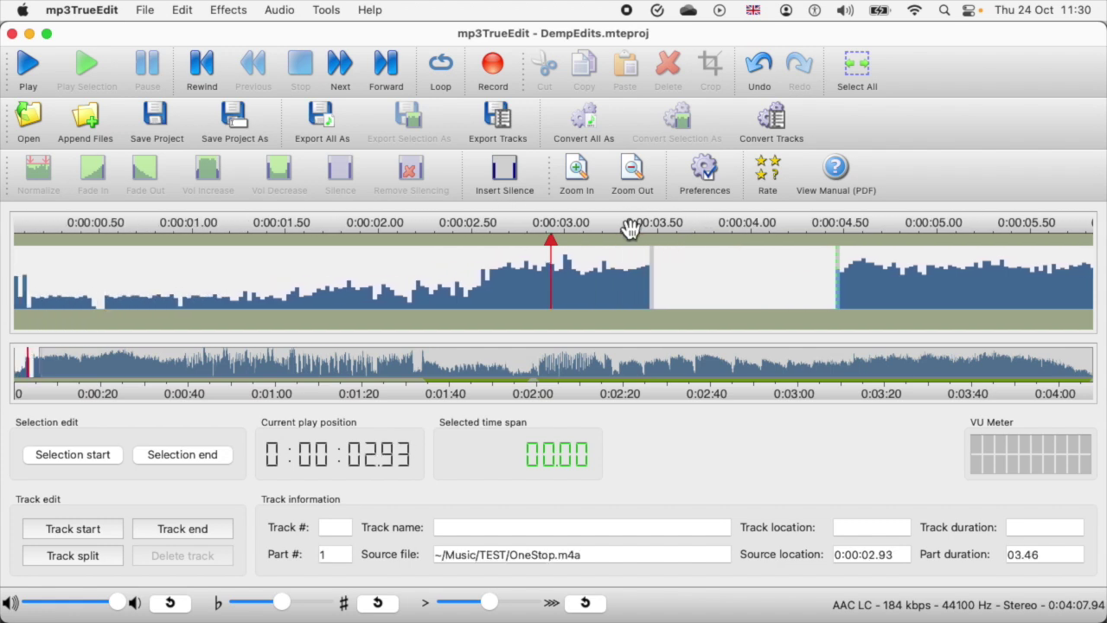
{"action": "left_click", "coordinate": [508, 176]}
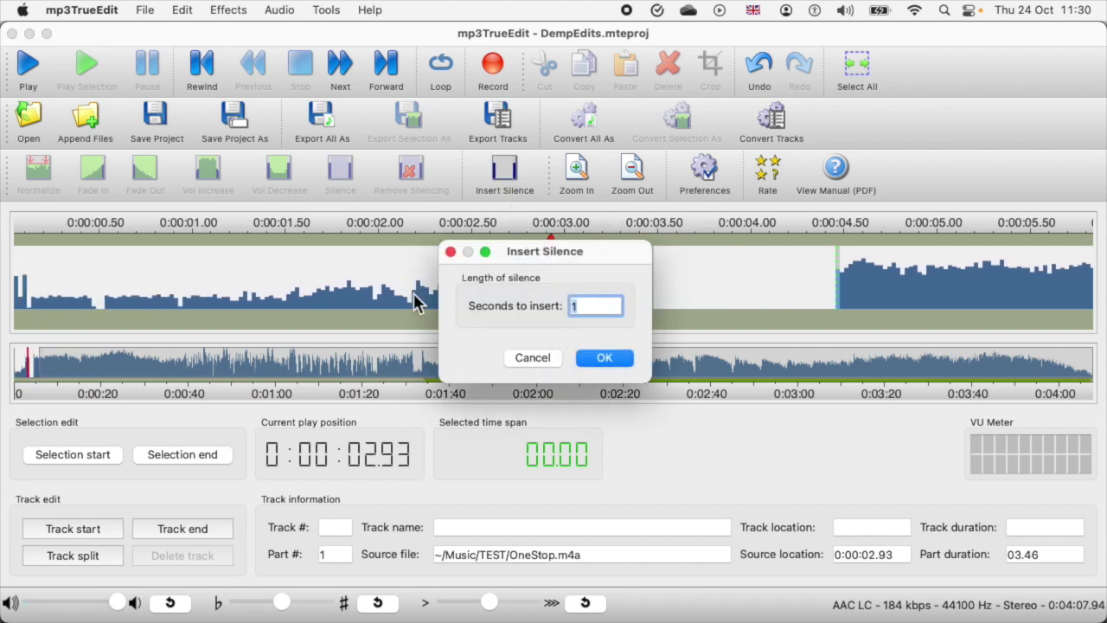
{"action": "type", "text": ".2"}
{"action": "left_click", "coordinate": [614, 360]}
{"action": "left_click", "coordinate": [759, 67]}
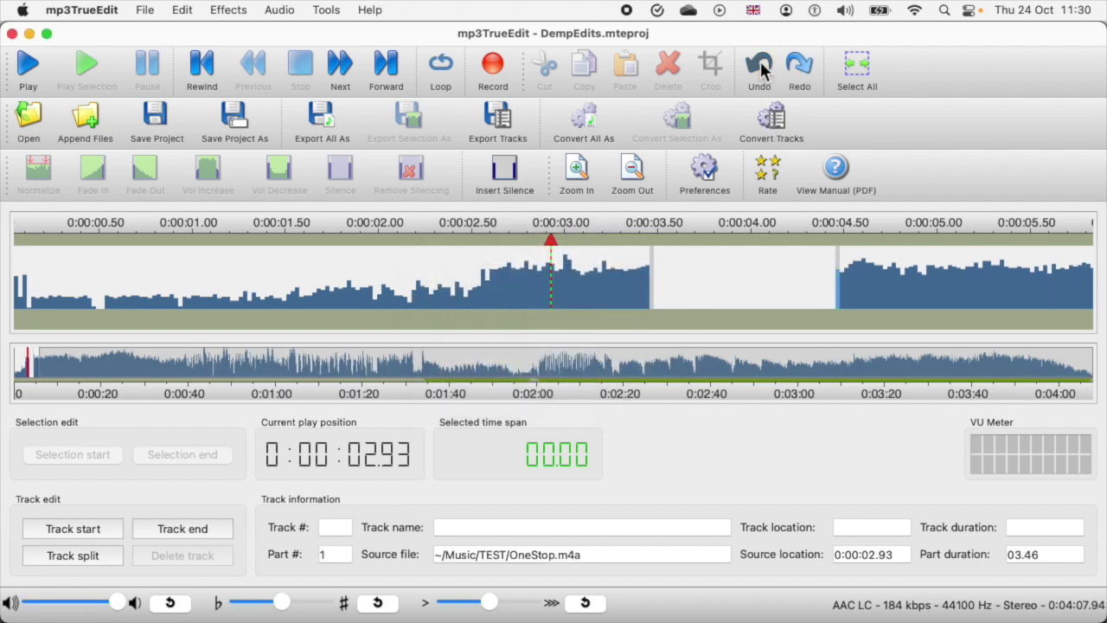
Undo the 1-second silence and the earlier silencing, volume and track edits.
{"action": "left_click", "coordinate": [759, 68]}
{"action": "left_click", "coordinate": [759, 67]}
{"action": "left_click", "coordinate": [759, 67]}
{"action": "left_click", "coordinate": [759, 68]}
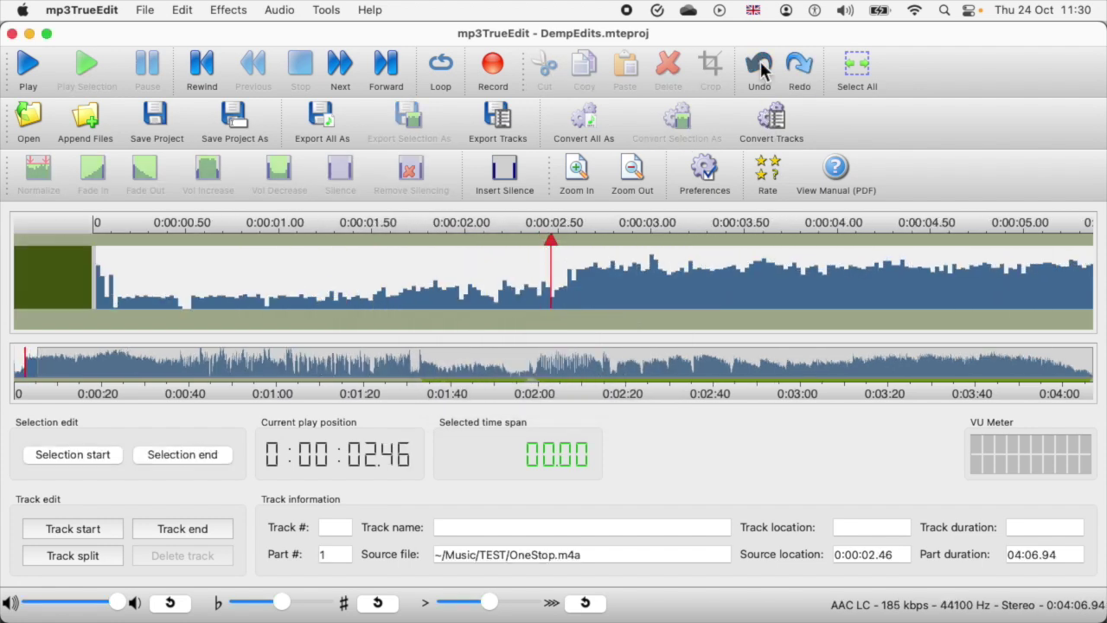
{"action": "left_click", "coordinate": [759, 67]}
{"action": "left_click", "coordinate": [759, 67]}
{"action": "left_click", "coordinate": [759, 67]}
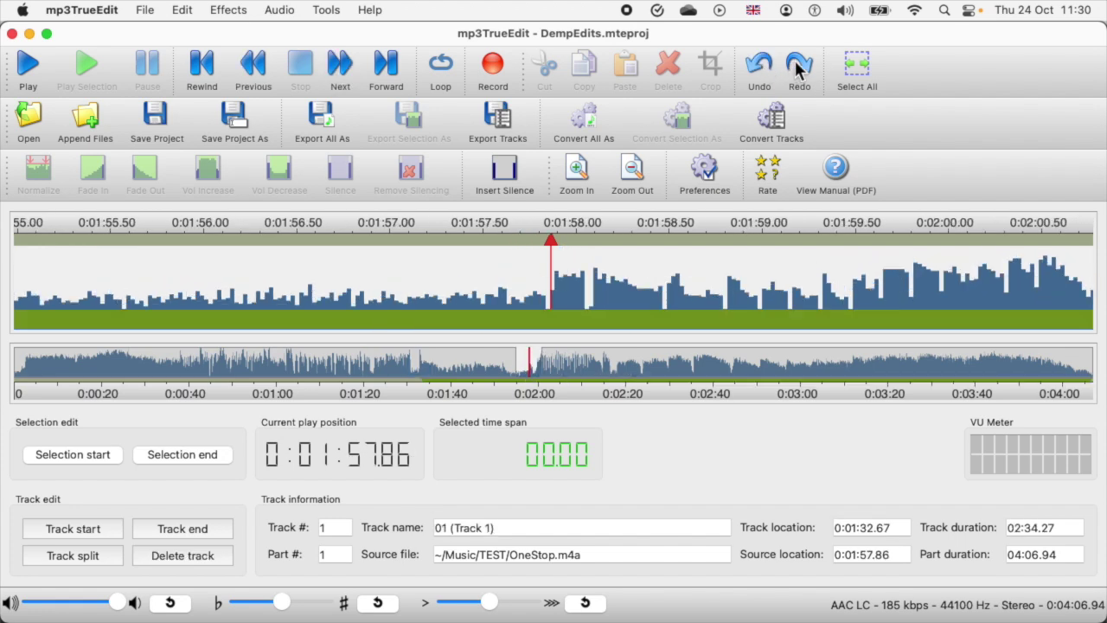
Redo the undone track, volume and silencing edits, stopping before the 1-second silence insertion.
{"action": "left_click", "coordinate": [797, 69]}
{"action": "left_click", "coordinate": [797, 70]}
{"action": "left_click", "coordinate": [797, 69]}
{"action": "left_click", "coordinate": [797, 69]}
{"action": "left_click", "coordinate": [797, 70]}
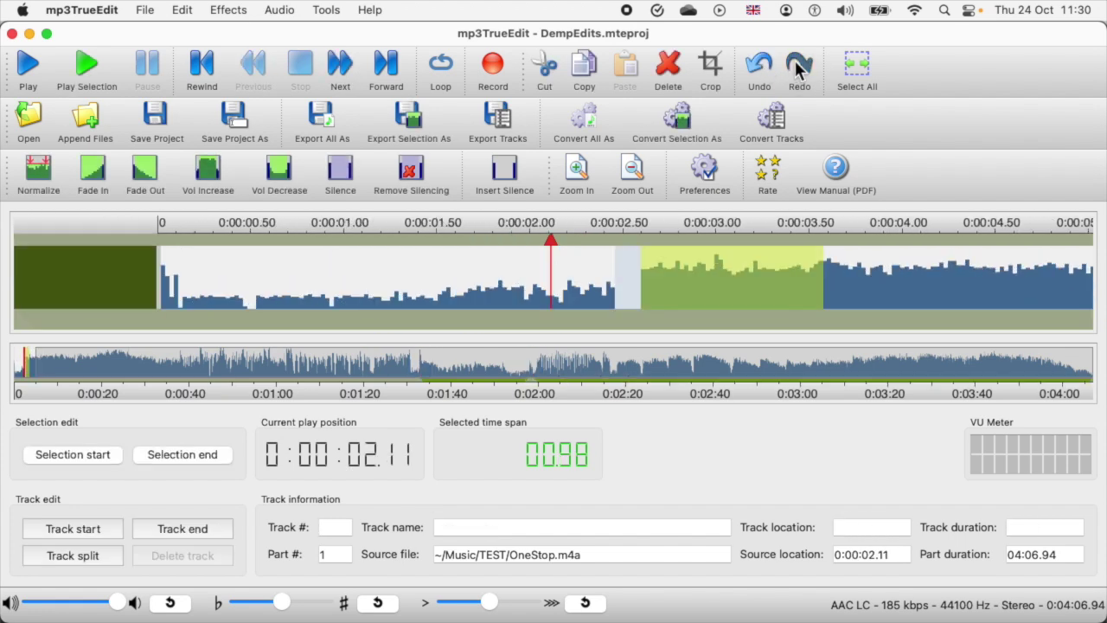
{"action": "left_click", "coordinate": [797, 69]}
{"action": "left_click", "coordinate": [797, 70]}
{"action": "left_click", "coordinate": [798, 70]}
{"action": "left_click", "coordinate": [797, 69]}
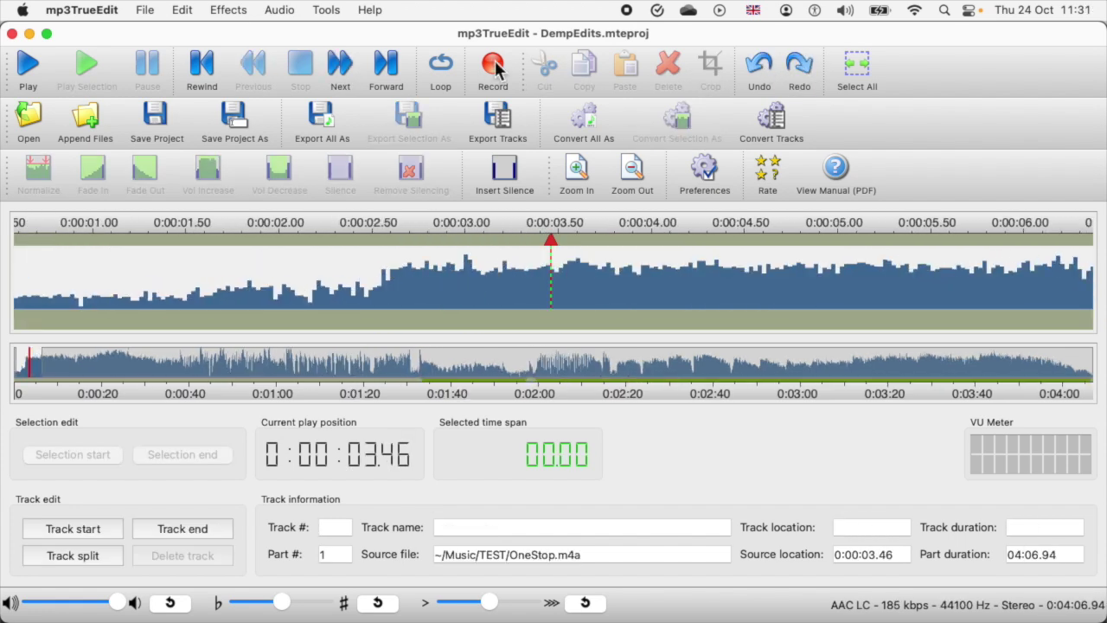
Set up audio recording with the Core Audio AAC Encoder and the 44100Hz, 224 kbps (CBR) recording format.
{"action": "left_click", "coordinate": [494, 69]}
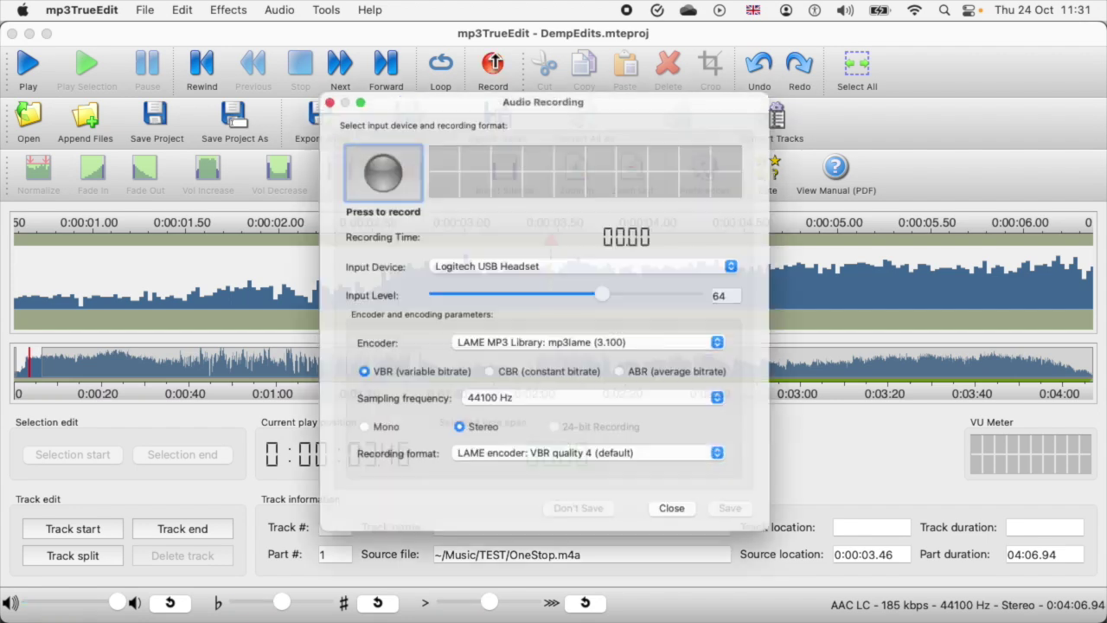
{"action": "left_click", "coordinate": [467, 339]}
{"action": "left_click", "coordinate": [466, 353]}
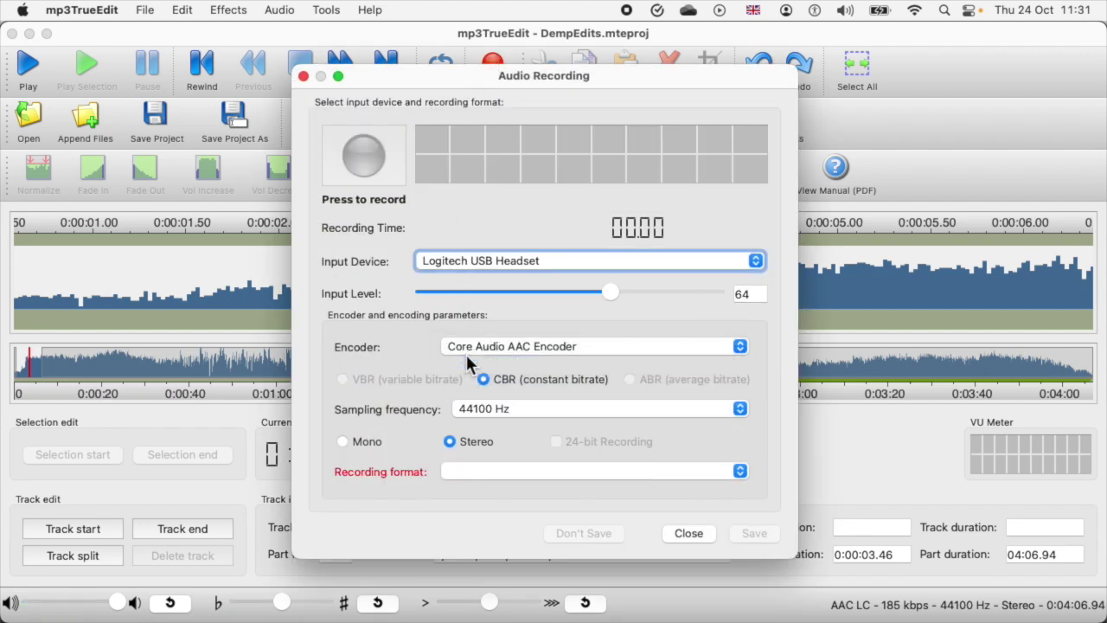
{"action": "left_click", "coordinate": [467, 471]}
{"action": "left_click", "coordinate": [473, 520]}
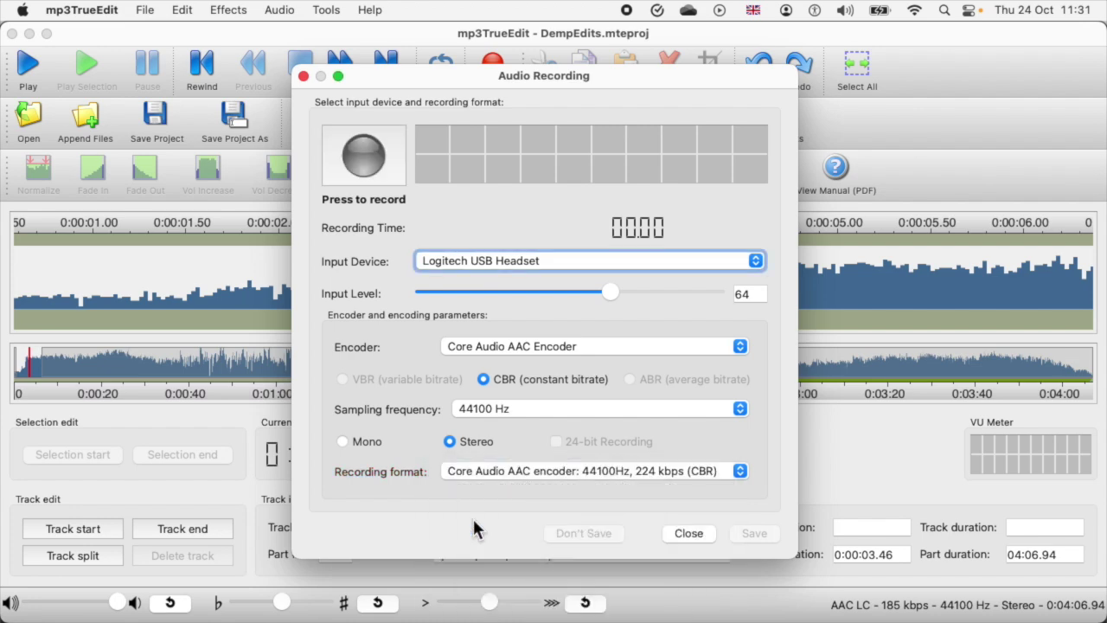
Record a clip of about 2.9 seconds and save it as TEST01 in the Record folder.
{"action": "left_click", "coordinate": [376, 162]}
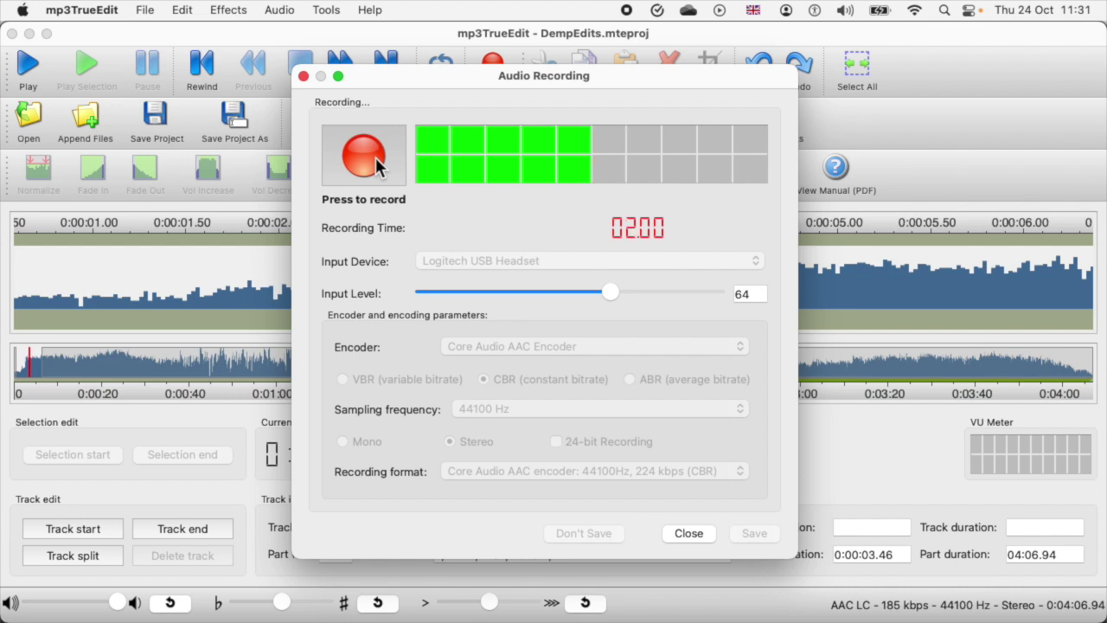
{"action": "left_click", "coordinate": [377, 160]}
{"action": "left_click", "coordinate": [750, 532]}
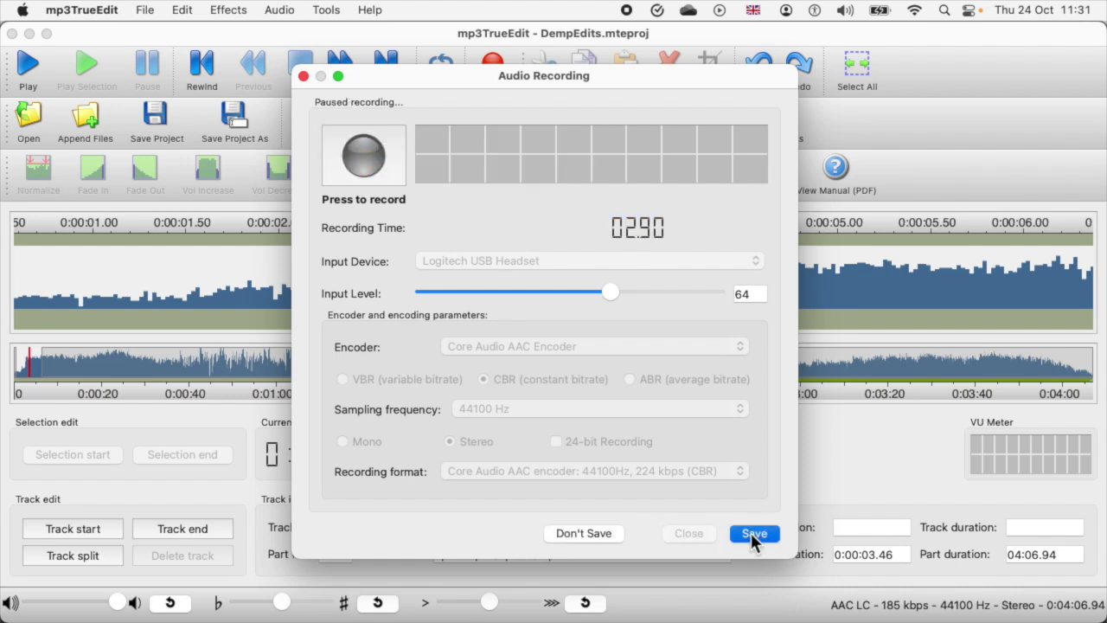
{"action": "double_click", "coordinate": [535, 361]}
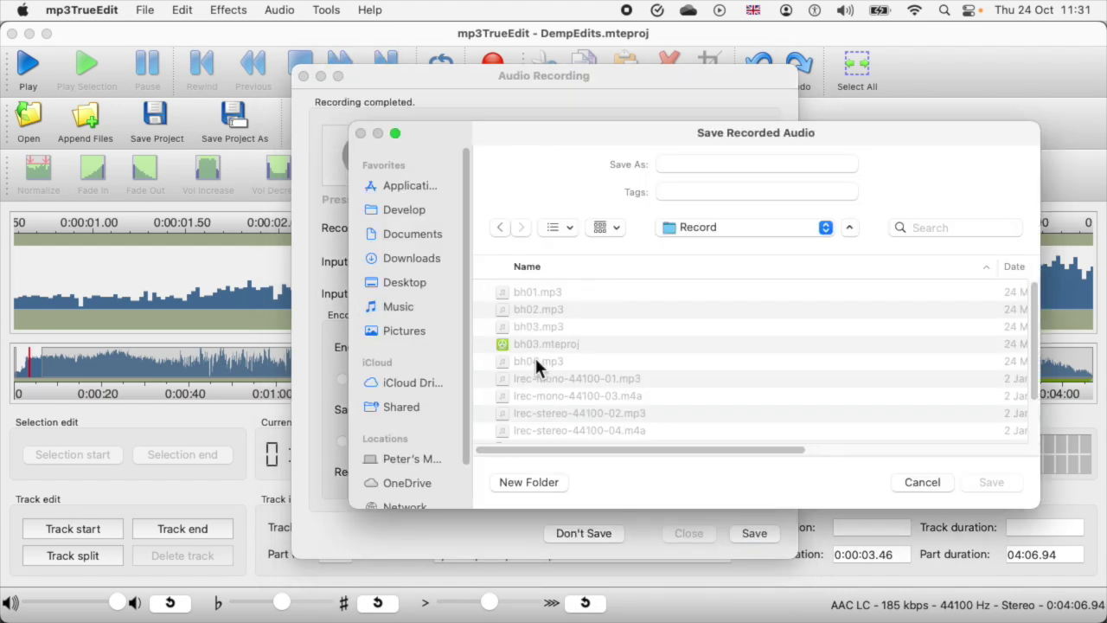
{"action": "left_click", "coordinate": [671, 163]}
{"action": "type", "text": "EST01"}
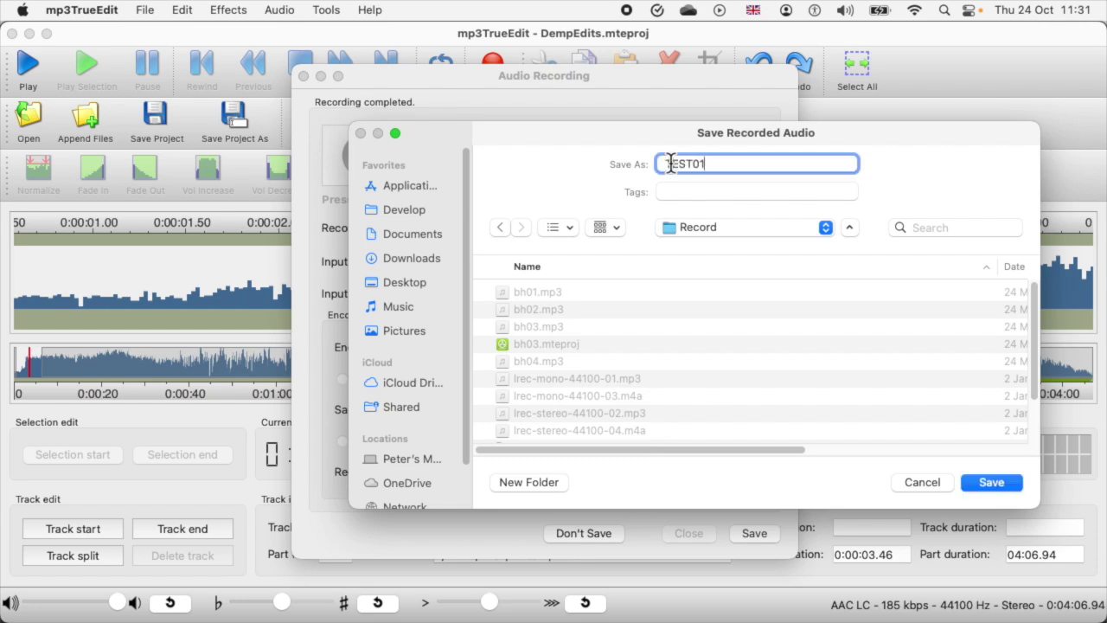
{"action": "key", "text": "Return"}
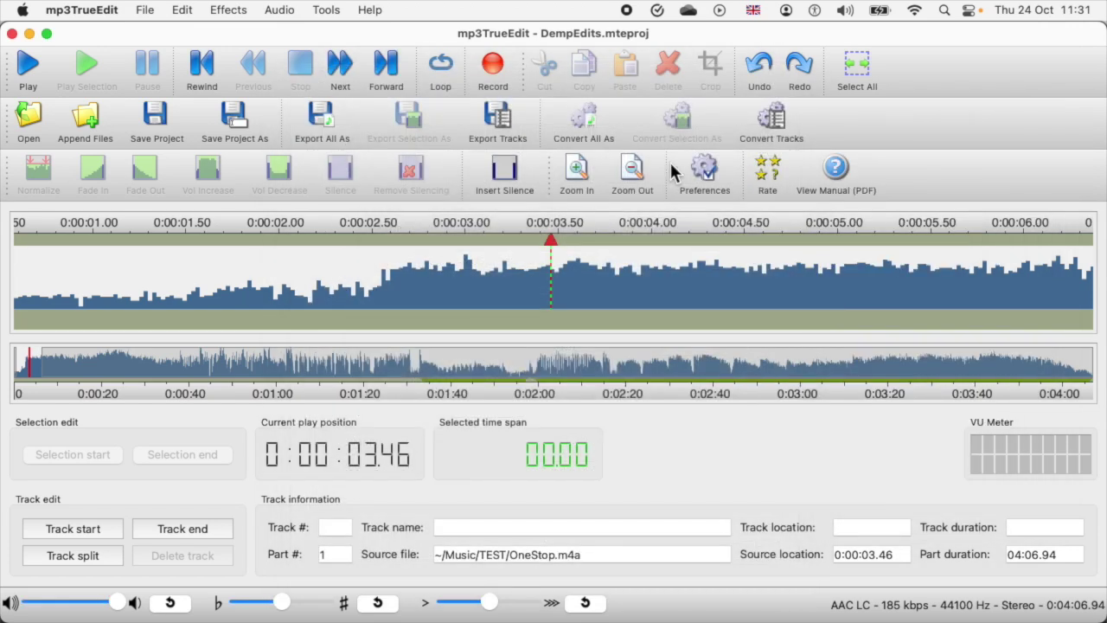